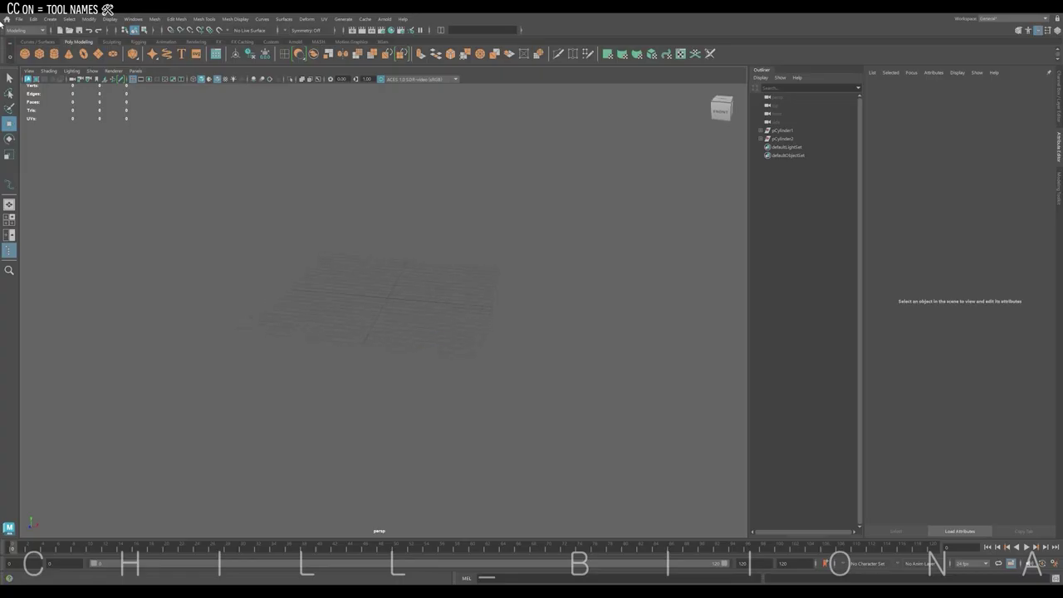
Create a poly cylinder and scale it into a narrower shape.
{"action": "mouse_move", "coordinate": [349, 288]}
{"action": "left_mouse_down"}
{"action": "mouse_move", "coordinate": [415, 308]}
{"action": "mouse_move", "coordinate": [383, 265]}
{"action": "mouse_move", "coordinate": [469, 216]}
{"action": "left_mouse_up"}
{"action": "key", "text": "r"}
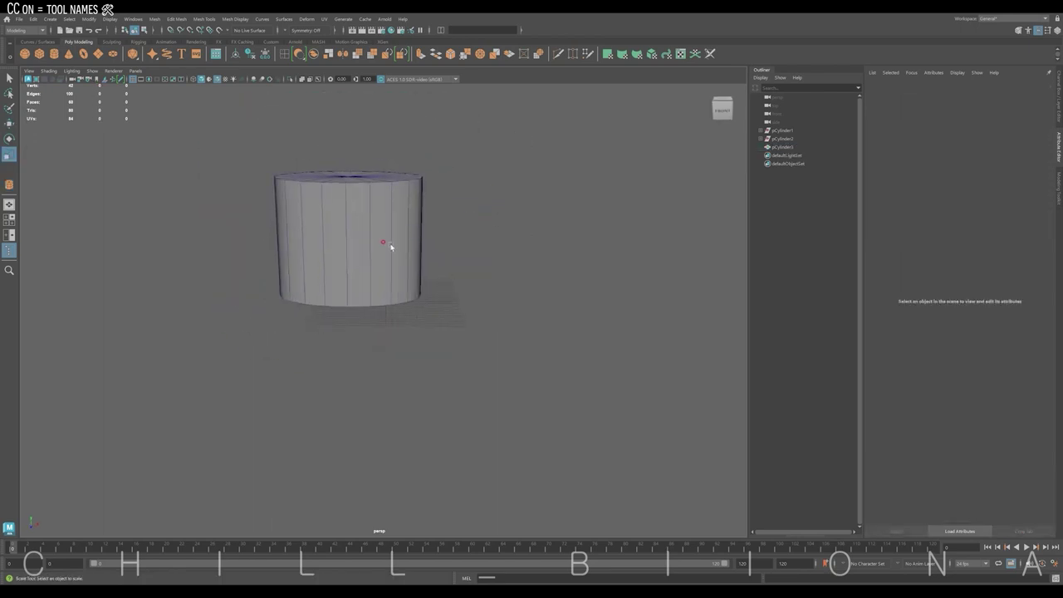
{"action": "left_click", "coordinate": [390, 247]}
{"action": "right_click_drag", "start_coordinate": [386, 245], "coordinate": [485, 352]}
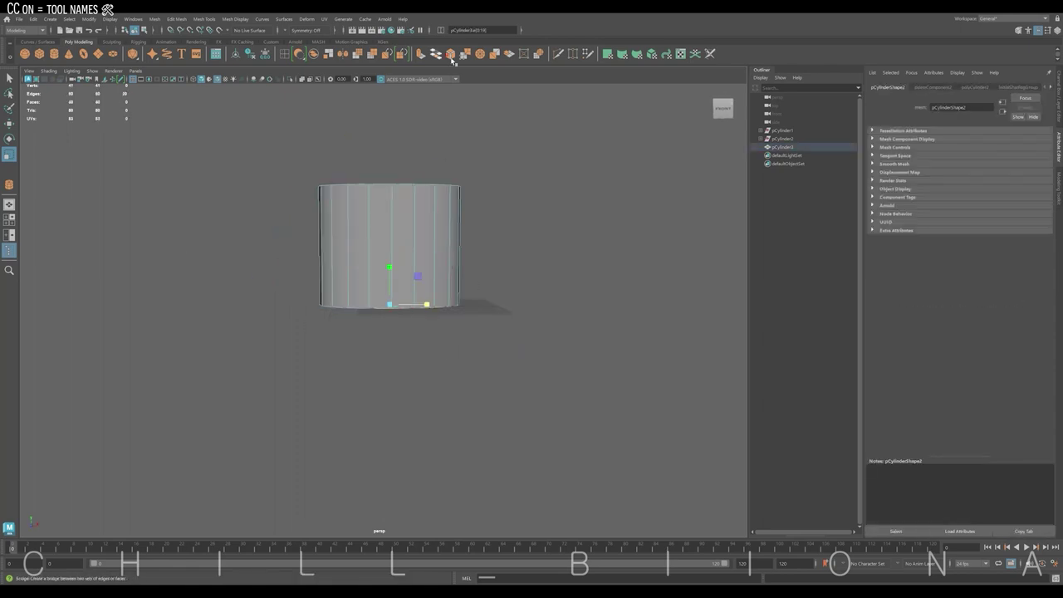
Insert two horizontal edge loops and scale the middle loops outward into a bulge.
{"action": "right_click_drag", "start_coordinate": [610, 286], "coordinate": [541, 252]}
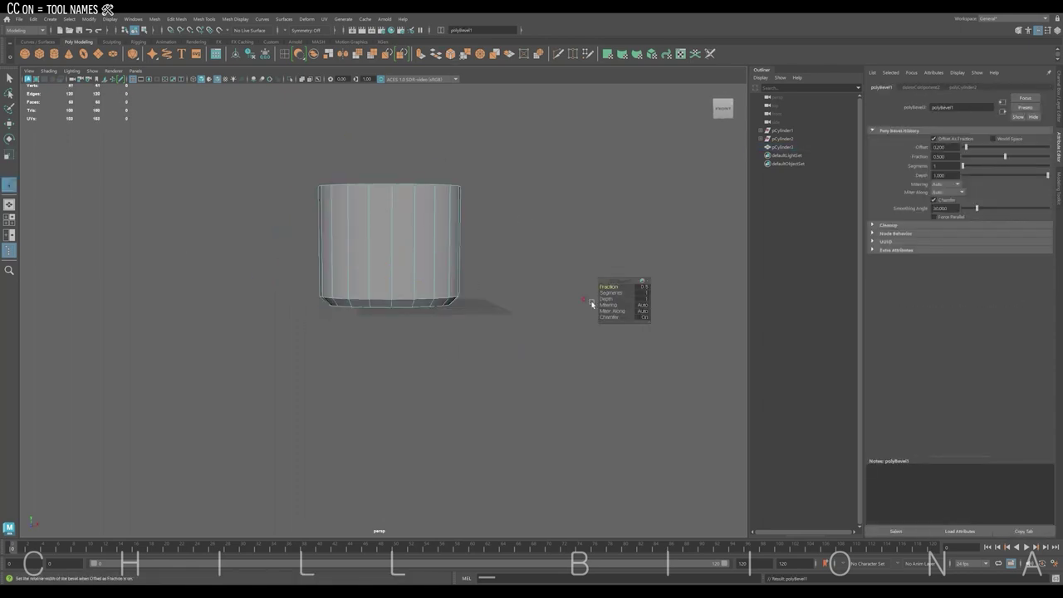
{"action": "left_click", "coordinate": [350, 255]}
{"action": "left_click", "coordinate": [347, 217]}
{"action": "key", "text": "w"}
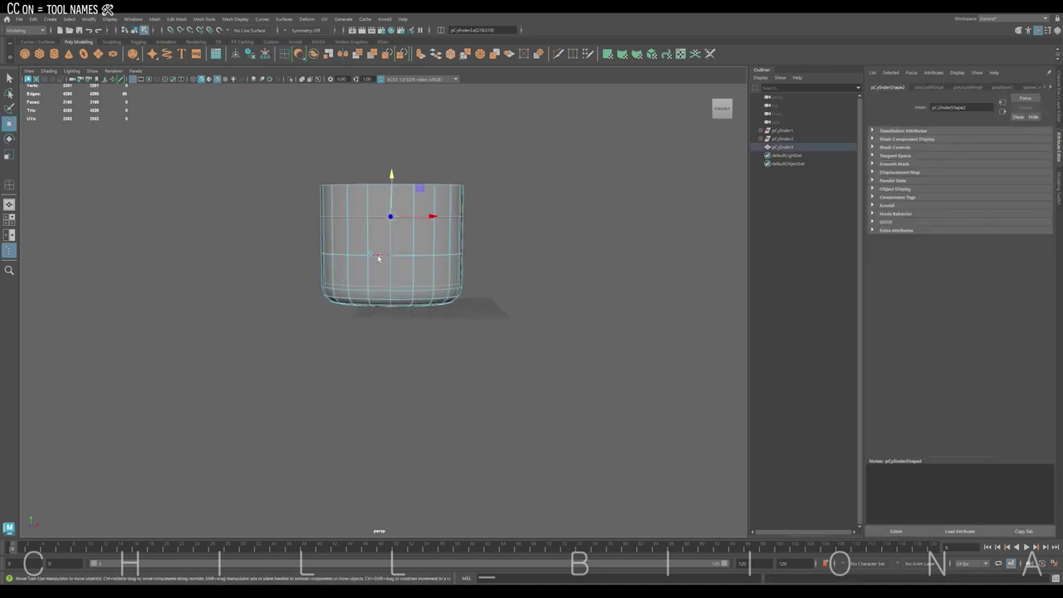
{"action": "key", "text": "r"}
{"action": "left_click_drag", "start_coordinate": [391, 216], "coordinate": [411, 218]}
Shrink and lower the top edge loop, and widen the bottom loop slightly.
{"action": "double_click", "coordinate": [377, 184]}
{"action": "left_click_drag", "start_coordinate": [390, 184], "coordinate": [378, 182]}
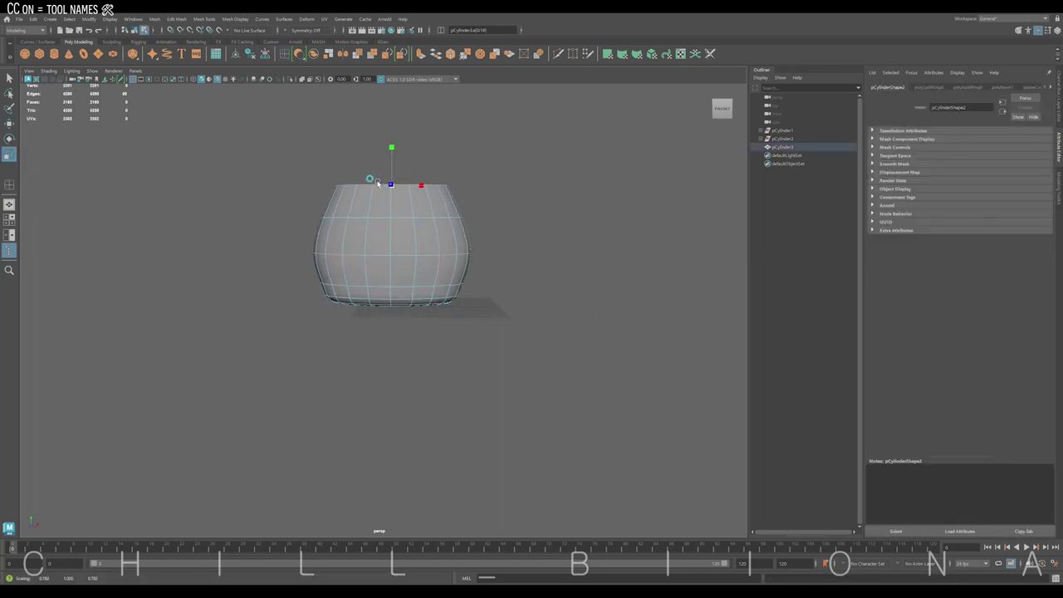
{"action": "key", "text": "w"}
{"action": "mouse_move", "coordinate": [391, 146]}
{"action": "left_mouse_down"}
{"action": "mouse_move", "coordinate": [377, 240]}
{"action": "mouse_move", "coordinate": [363, 218]}
{"action": "left_mouse_up"}
{"action": "key", "text": "r"}
{"action": "double_click", "coordinate": [376, 306]}
{"action": "key", "text": "r"}
{"action": "mouse_move", "coordinate": [369, 300]}
{"action": "left_mouse_down"}
{"action": "mouse_move", "coordinate": [378, 305]}
{"action": "mouse_move", "coordinate": [349, 337]}
{"action": "mouse_move", "coordinate": [432, 249]}
{"action": "left_mouse_up"}
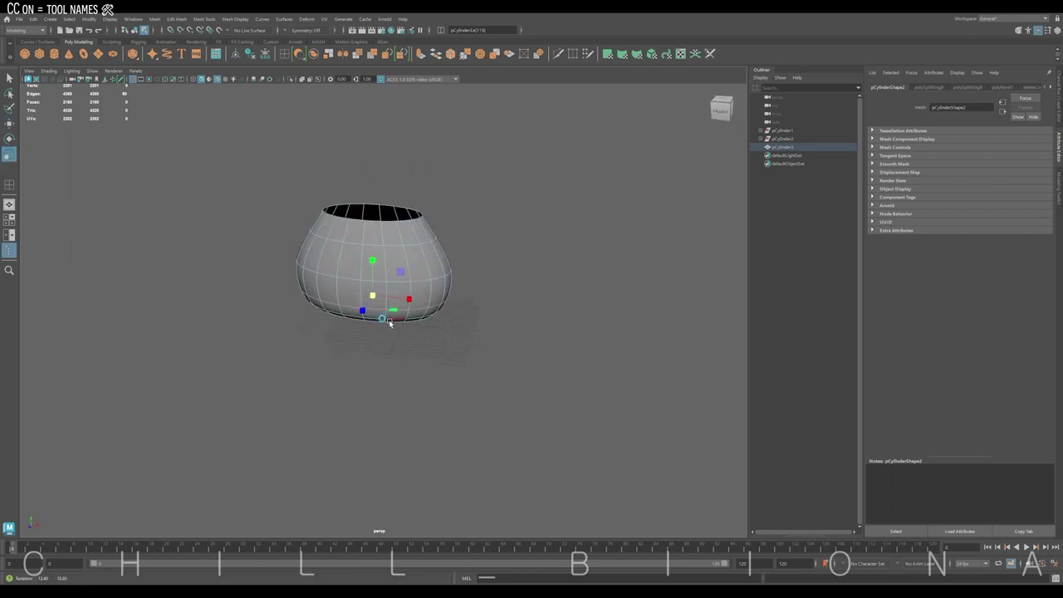
Smooth the whole cylinder with one subdivision level.
{"action": "key", "text": "F8"}
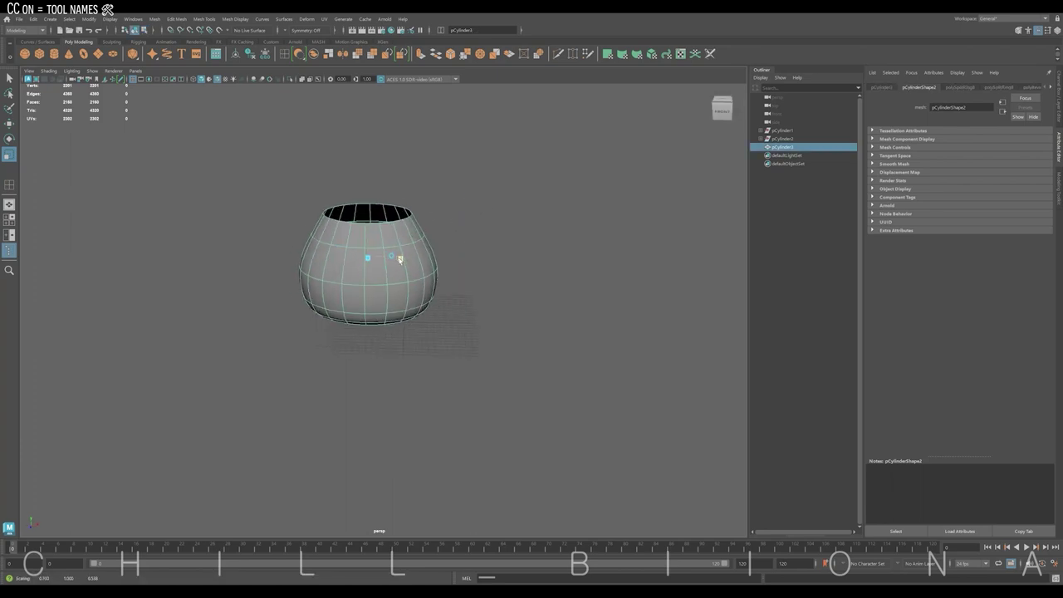
{"action": "mouse_move", "coordinate": [360, 269]}
{"action": "left_mouse_down", "text": "alt"}
{"action": "mouse_move", "coordinate": [455, 216]}
{"action": "mouse_move", "coordinate": [407, 262]}
{"action": "left_mouse_up", "text": "alt"}
{"action": "key", "text": "1"}
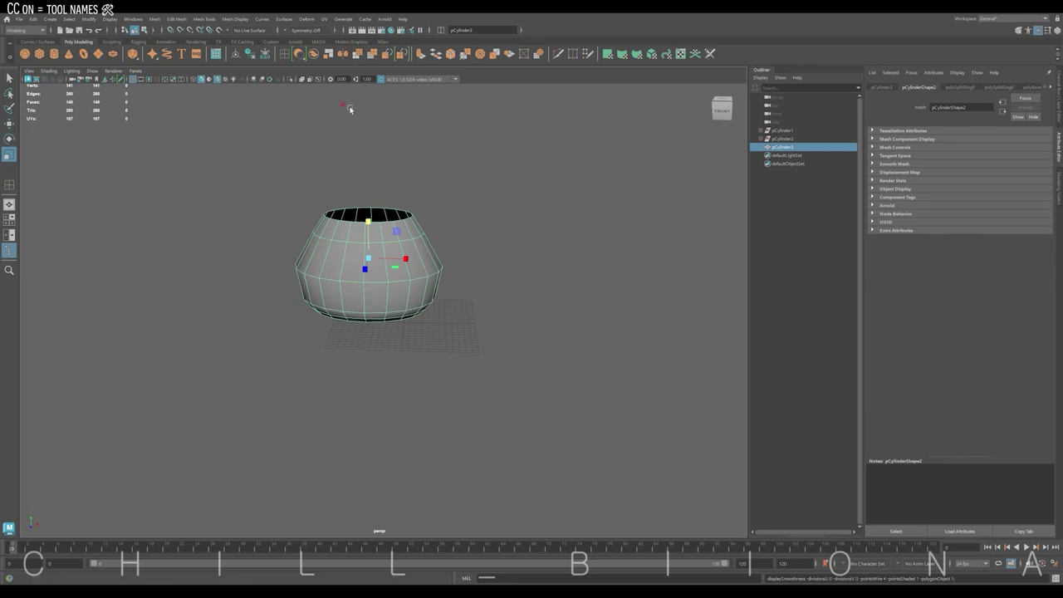
{"action": "right_click_drag", "start_coordinate": [406, 262], "coordinate": [489, 282], "text": "shift"}
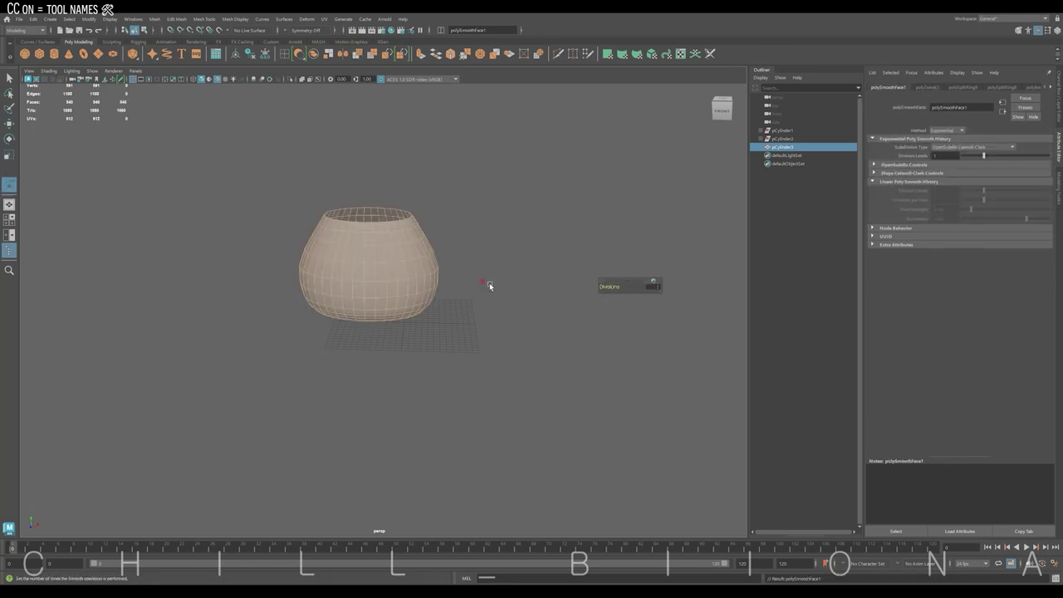
{"action": "key", "text": "w"}
{"action": "left_click", "coordinate": [420, 320]}
In the enlarged top view, draw an S-shaped EP curve beside the pot.
{"action": "key", "text": "space"}
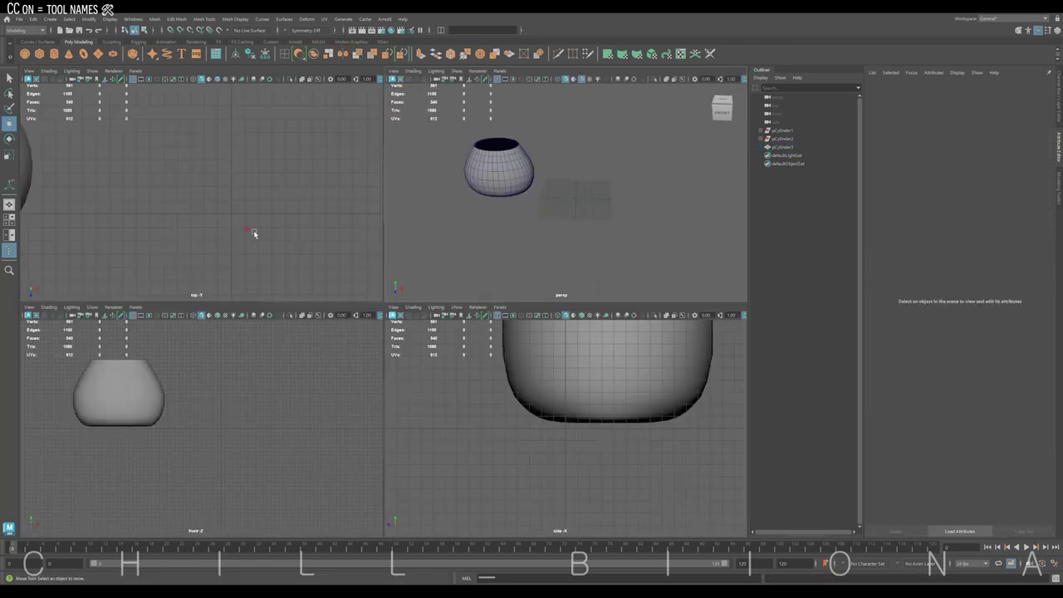
{"action": "key", "text": "space"}
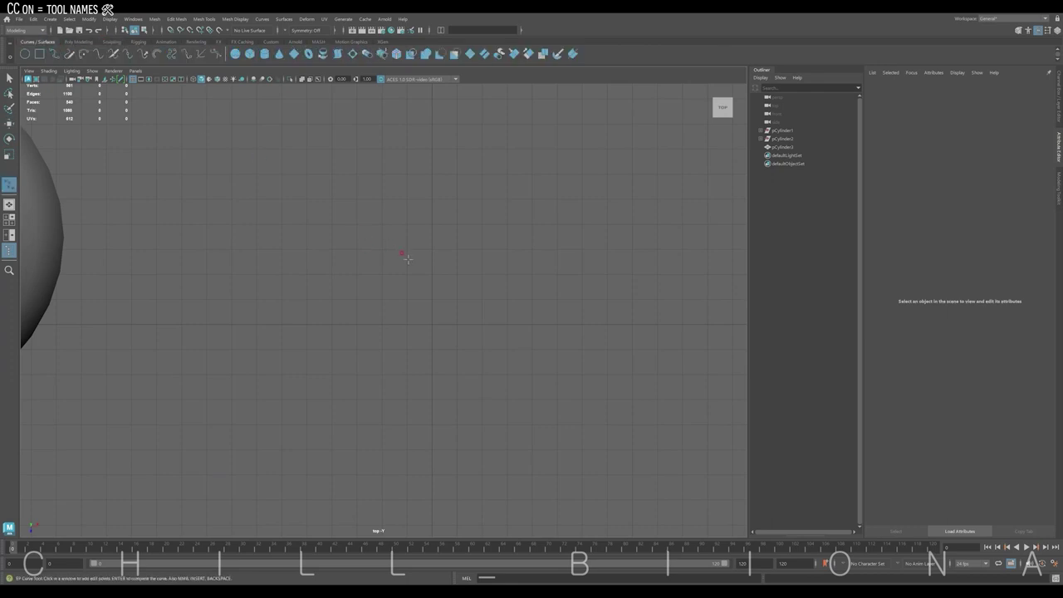
{"action": "left_click", "coordinate": [371, 245]}
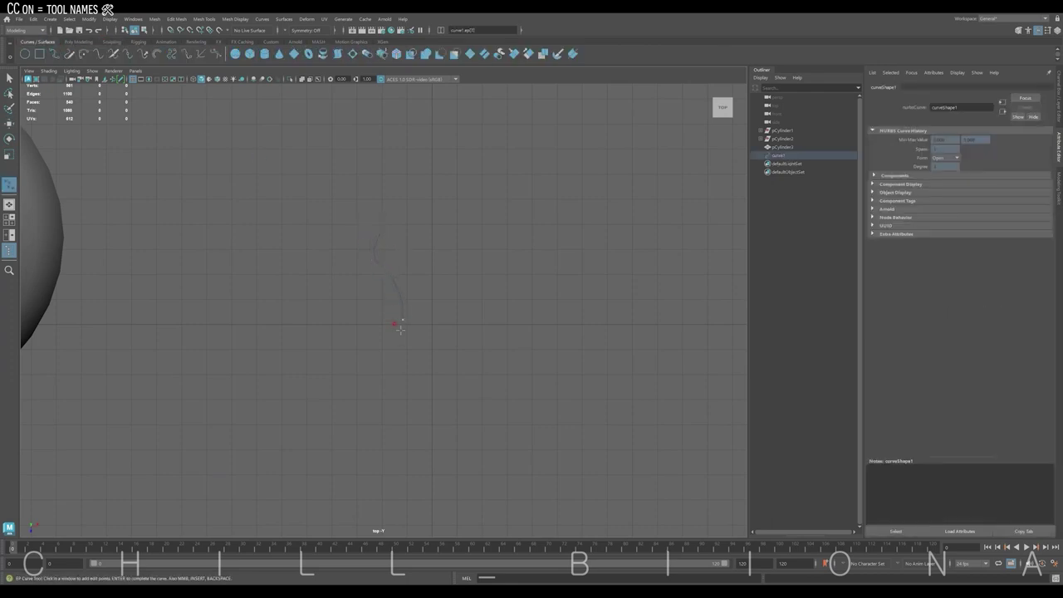
{"action": "key", "text": "Return"}
Move curve1's pivot off the curve, then select the whole curve.
{"action": "key", "text": "w"}
{"action": "key", "text": "F8"}
{"action": "left_click", "coordinate": [396, 279]}
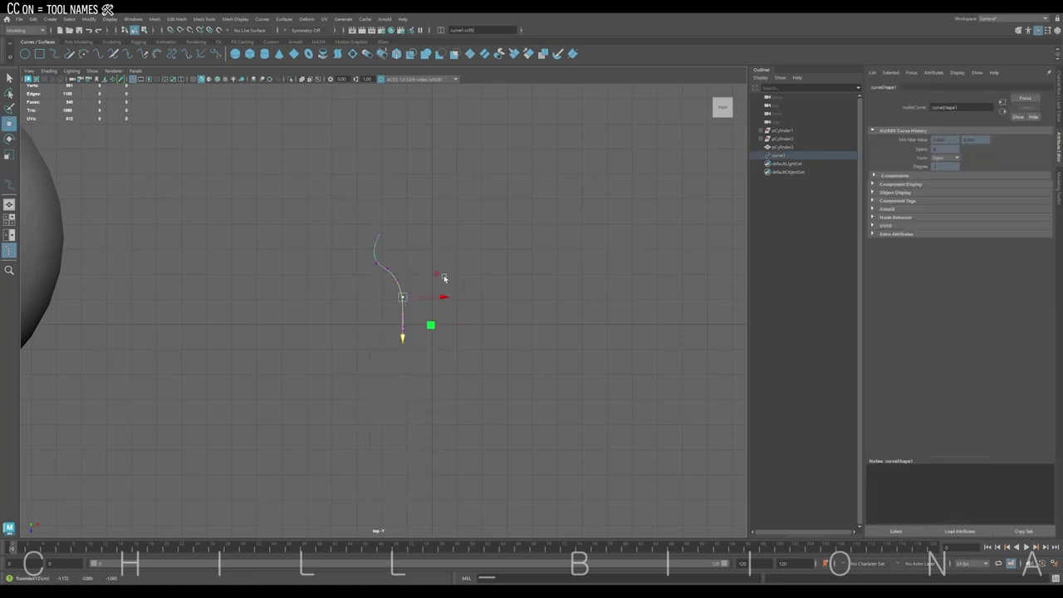
{"action": "right_click_drag", "start_coordinate": [442, 249], "coordinate": [470, 265]}
{"action": "left_click", "coordinate": [402, 290]}
Create a Sweep Mesh with Start to End interpolation, 12 steps, a taper point and profile scale 0.838.
{"action": "left_click", "coordinate": [78, 42]}
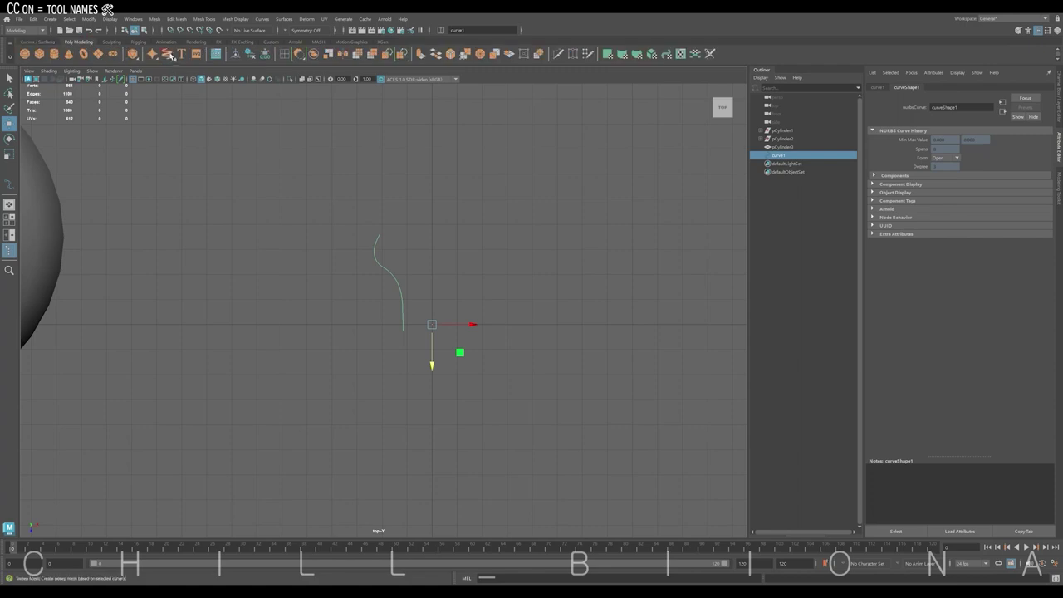
{"action": "left_click", "coordinate": [167, 54]}
{"action": "left_click", "coordinate": [963, 360]}
{"action": "left_click", "coordinate": [945, 368]}
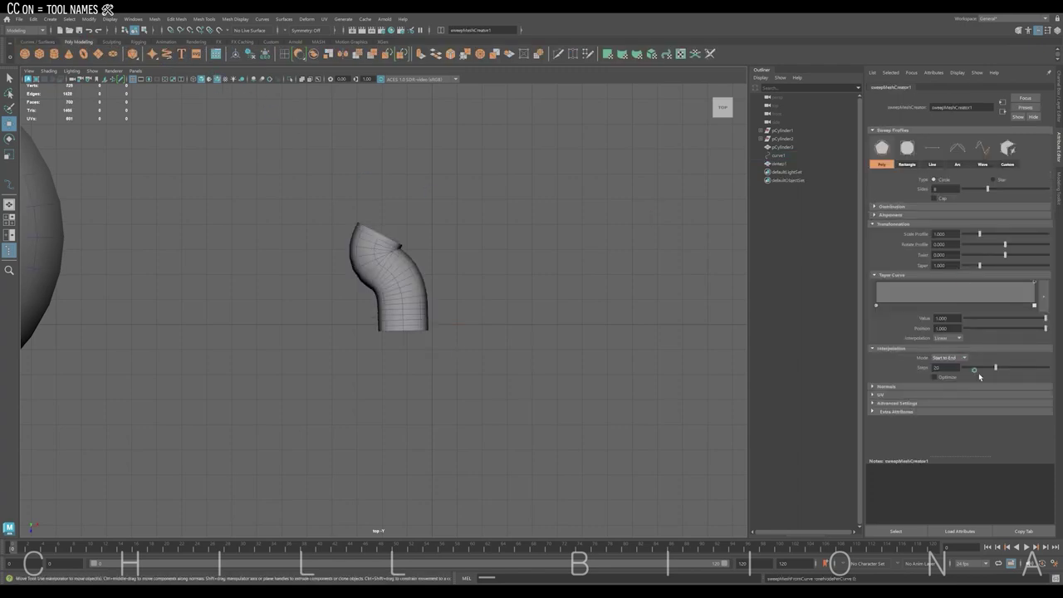
{"action": "left_click_drag", "start_coordinate": [997, 368], "coordinate": [983, 367]}
{"action": "left_click", "coordinate": [900, 283]}
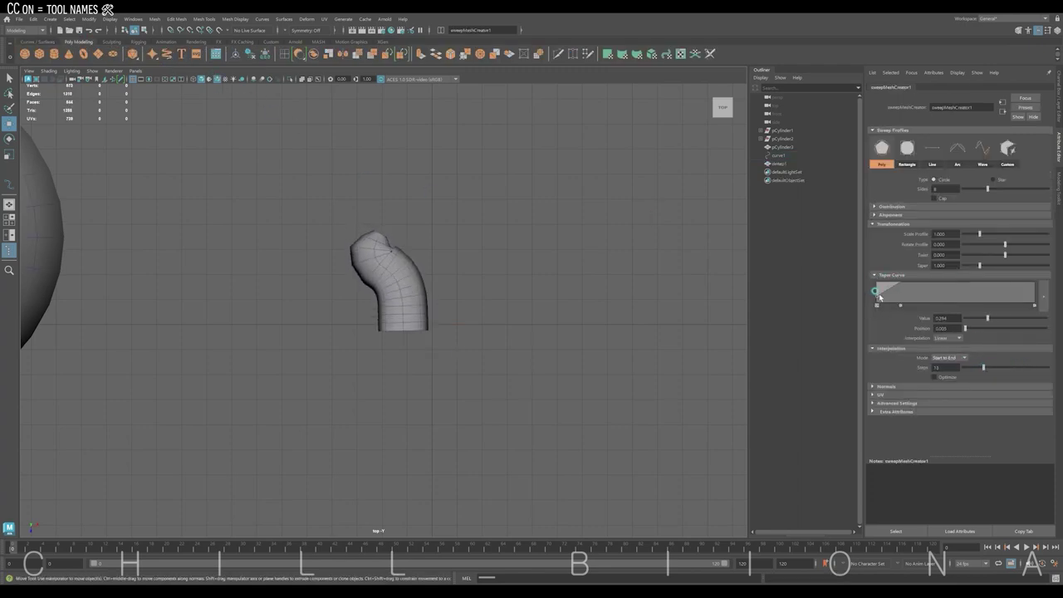
{"action": "left_click_drag", "start_coordinate": [980, 234], "coordinate": [972, 235]}
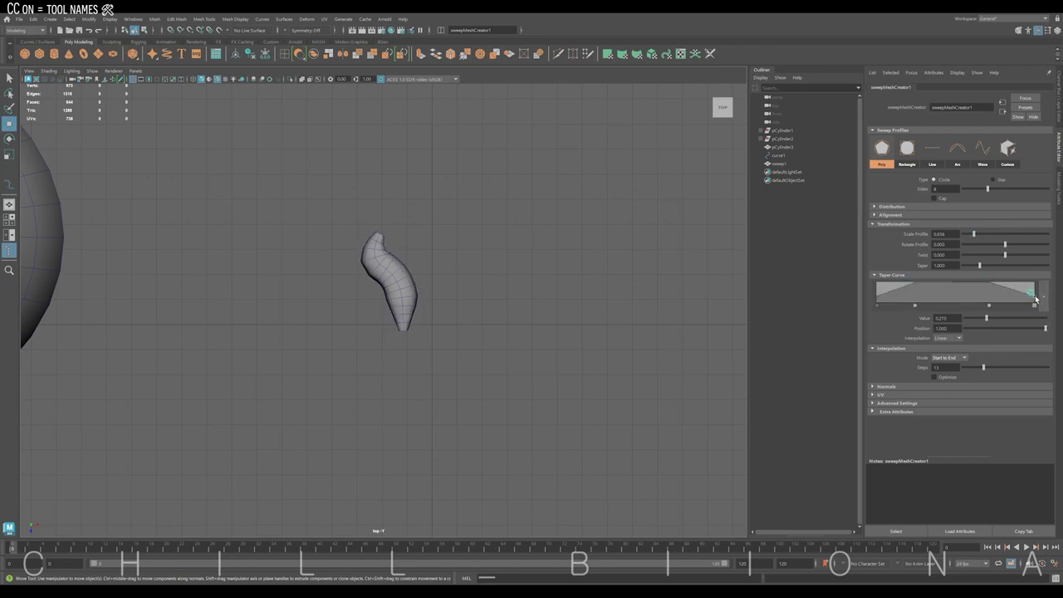
{"action": "key", "text": "ctrl+a"}
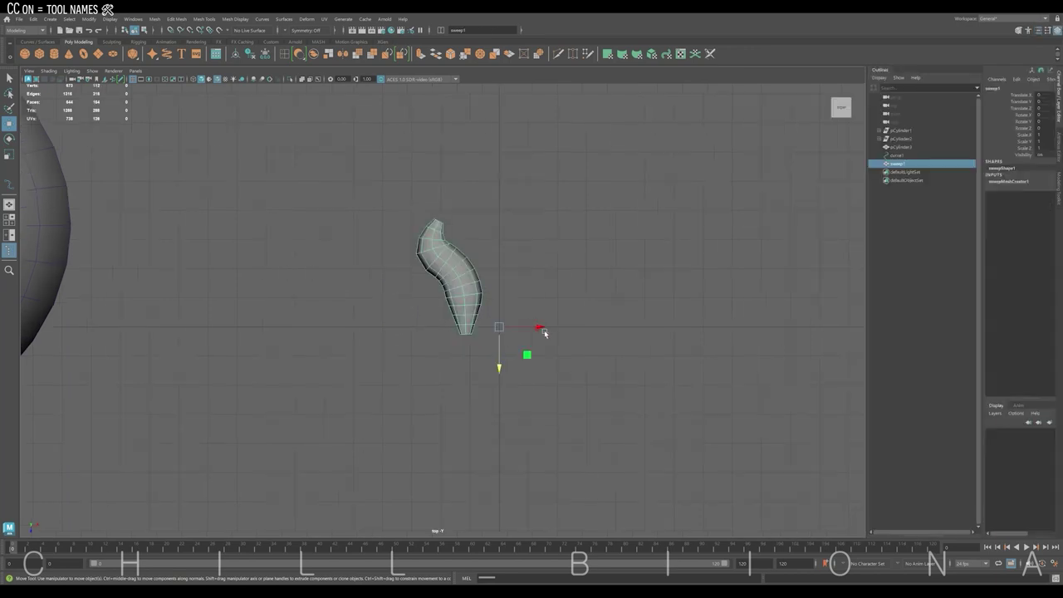
Move the curve's control points to reshape the swept strand.
{"action": "right_click_drag", "start_coordinate": [464, 303], "coordinate": [463, 314]}
{"action": "left_click", "coordinate": [465, 329]}
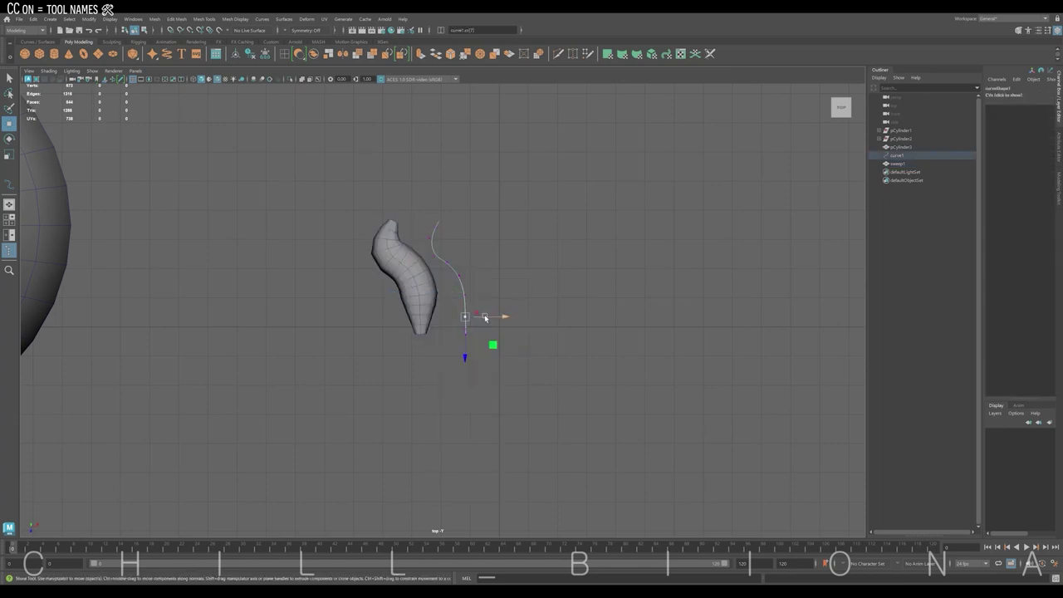
{"action": "scroll", "coordinate": [710, 292], "scroll_direction": "up", "scroll_amount": 1}
{"action": "scroll", "coordinate": [710, 292], "scroll_direction": "up", "scroll_amount": 1}
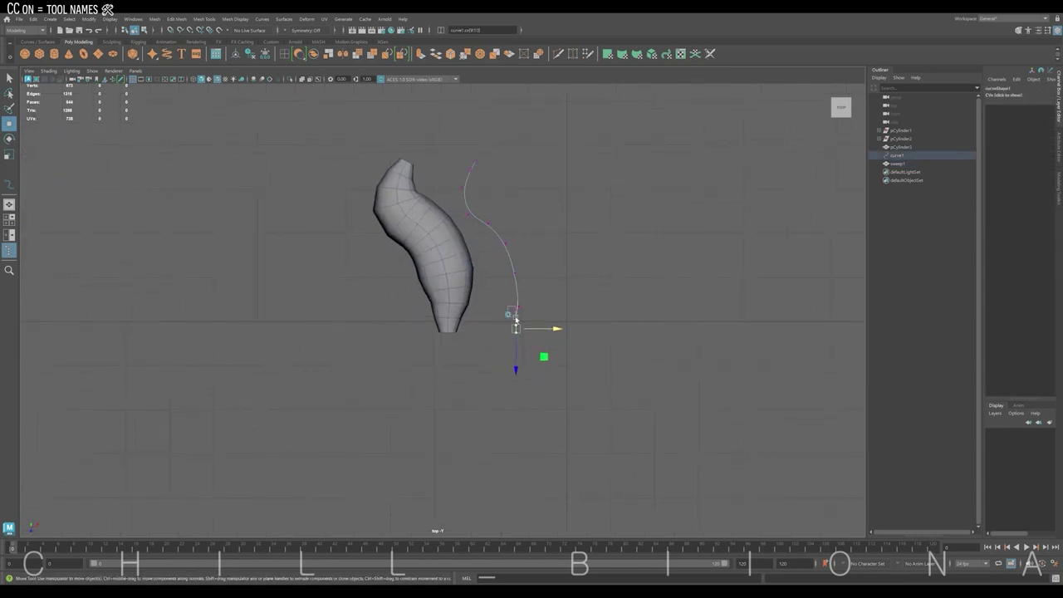
{"action": "left_click_drag", "start_coordinate": [532, 317], "coordinate": [539, 319]}
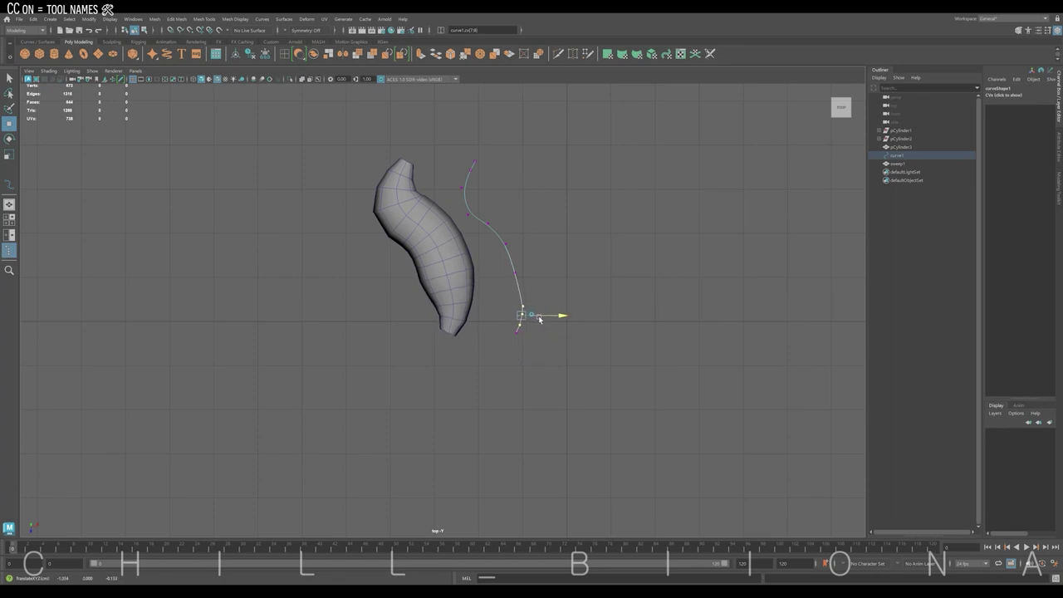
{"action": "left_click", "coordinate": [518, 299]}
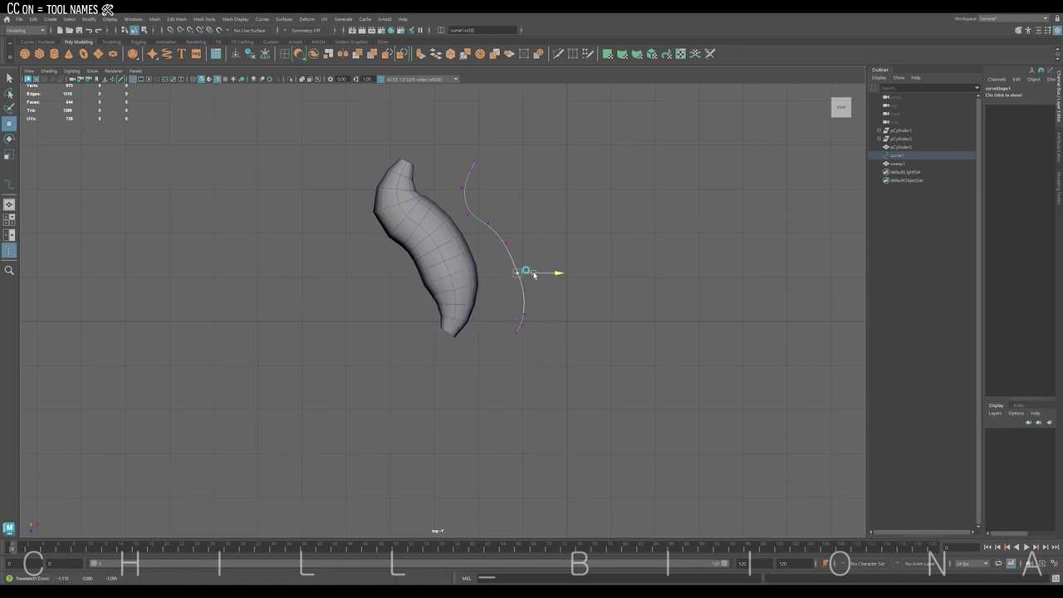
{"action": "left_click", "coordinate": [515, 331]}
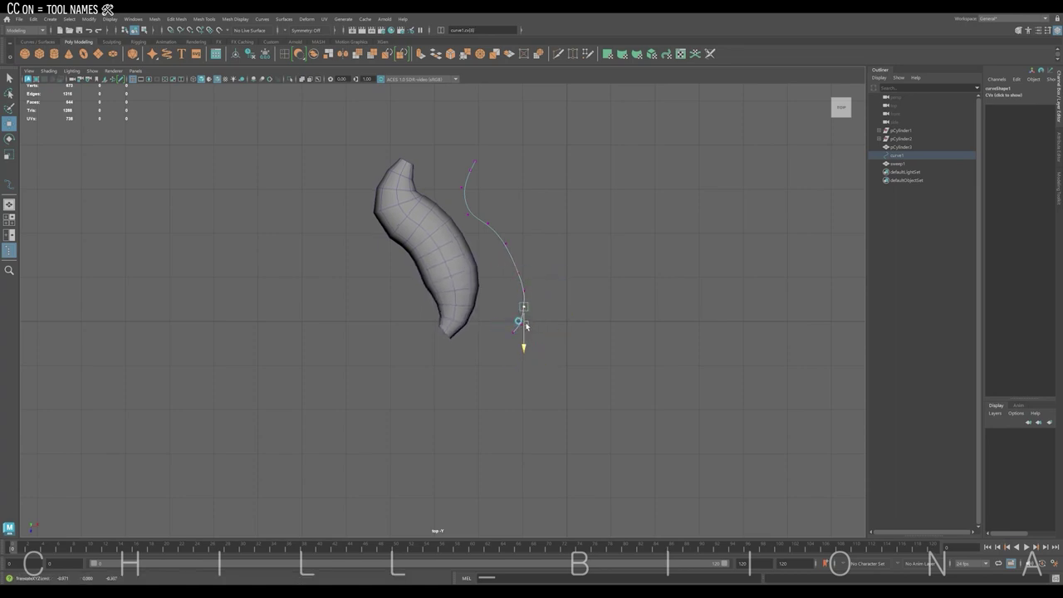
{"action": "left_click", "coordinate": [520, 274]}
{"action": "mouse_move", "coordinate": [528, 294]}
{"action": "left_mouse_down"}
{"action": "mouse_move", "coordinate": [520, 282]}
{"action": "mouse_move", "coordinate": [540, 293]}
{"action": "left_mouse_up"}
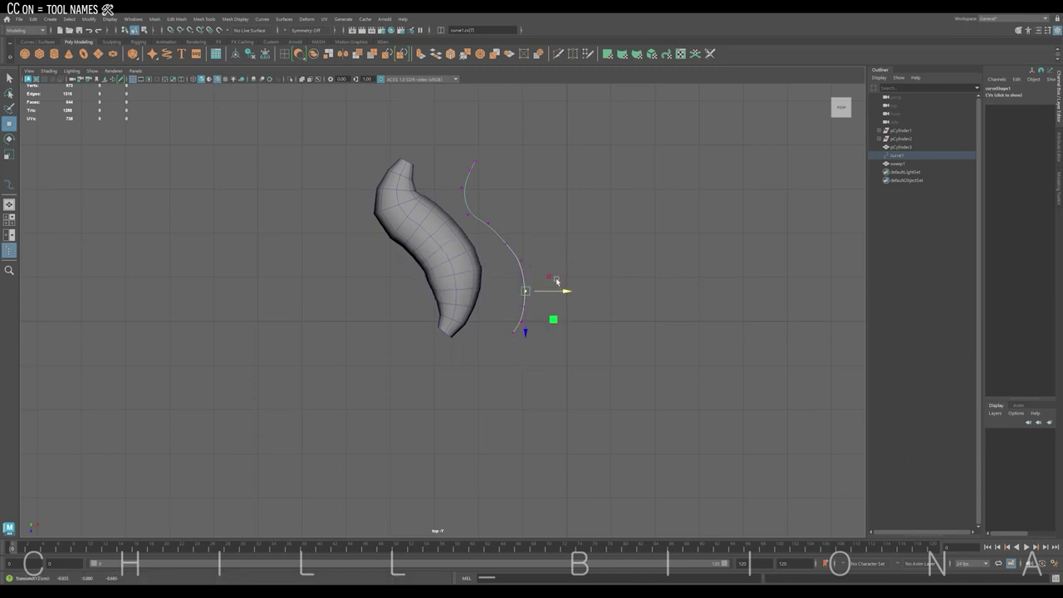
{"action": "left_click", "coordinate": [506, 242]}
Adjust the sweep mesh's taper curve at the strand's end.
{"action": "left_click", "coordinate": [896, 164]}
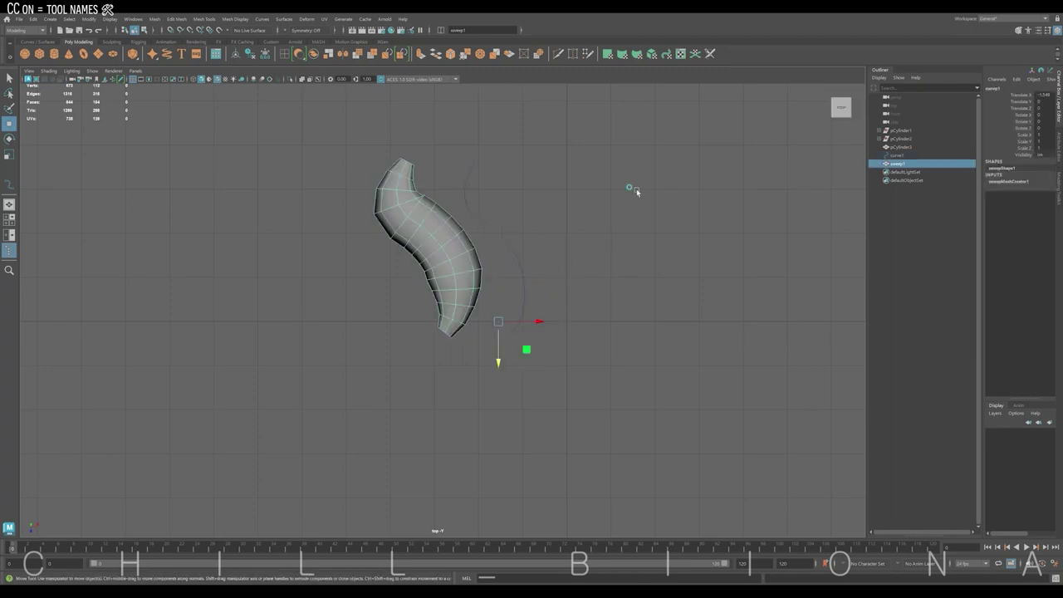
{"action": "key", "text": "ctrl+a"}
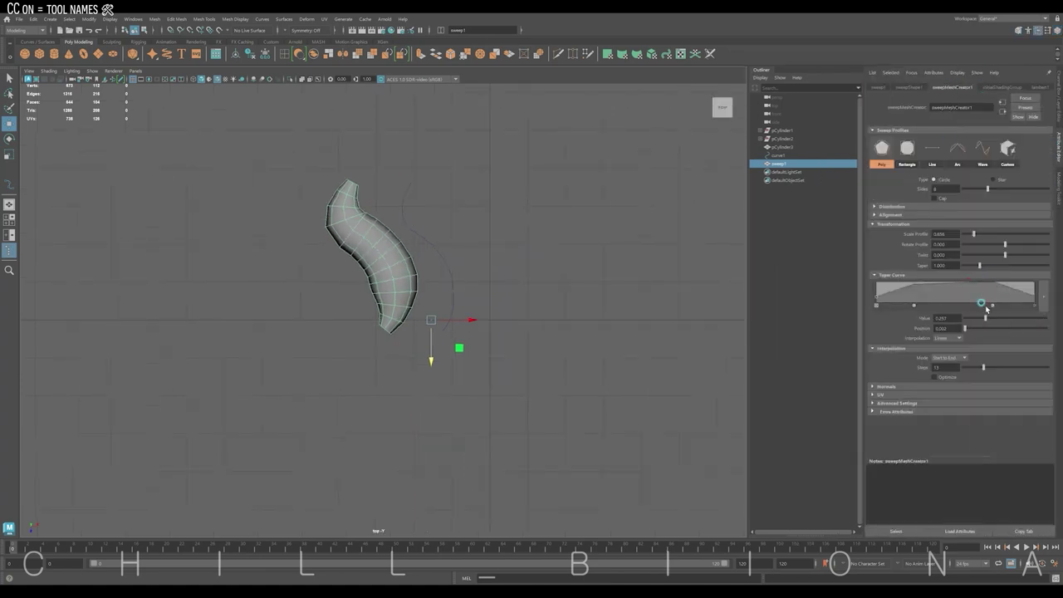
{"action": "left_click_drag", "start_coordinate": [986, 308], "coordinate": [995, 287]}
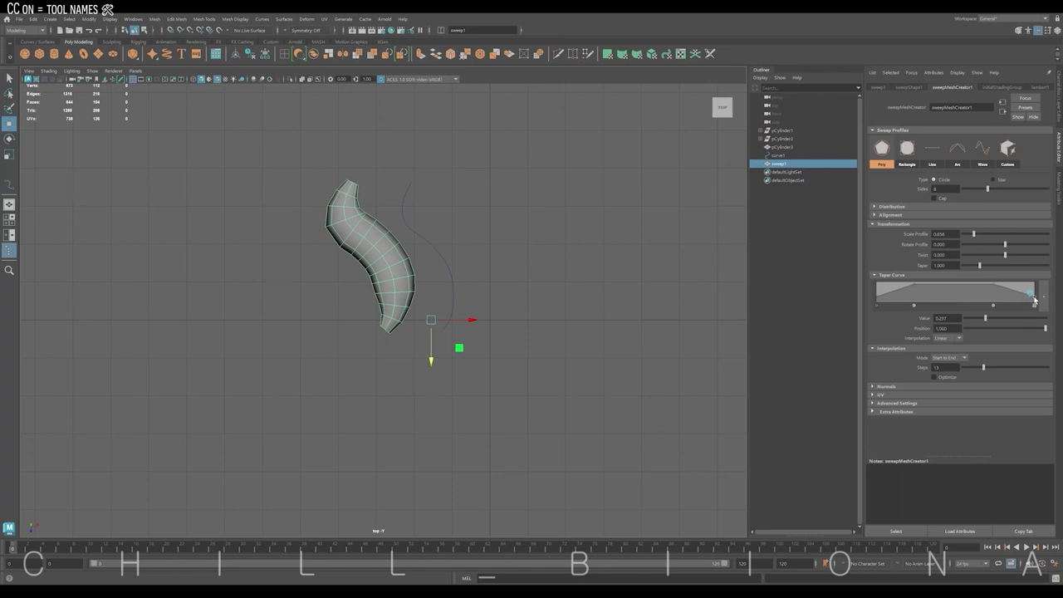
{"action": "scroll", "coordinate": [482, 266], "scroll_direction": "down", "scroll_amount": 3}
Duplicate the sweep twice, rotate the third copy 180 in Z and place it beside the second.
{"action": "scroll", "coordinate": [481, 266], "scroll_direction": "down", "scroll_amount": 2}
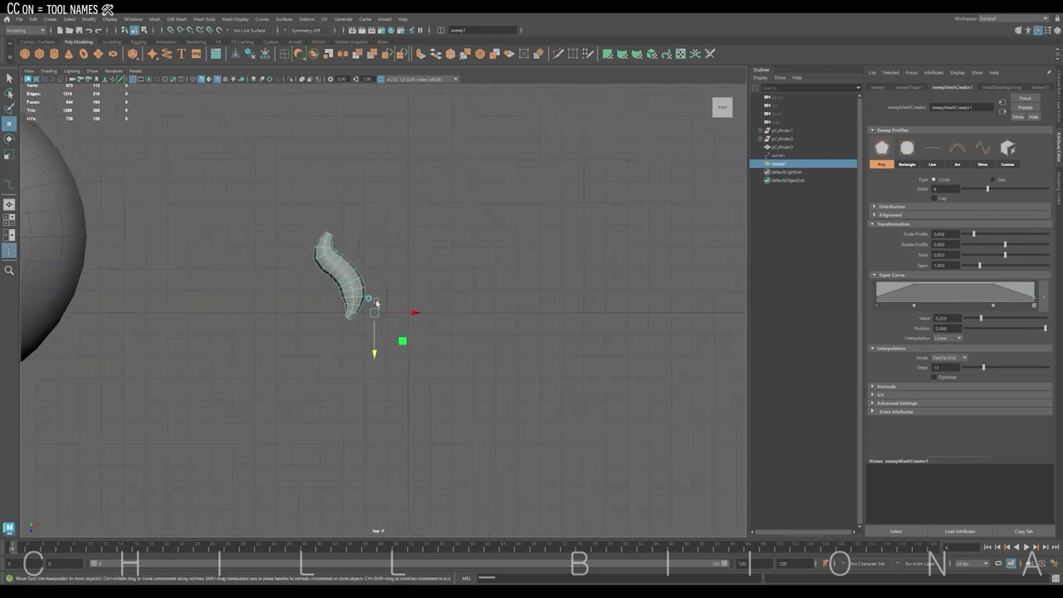
{"action": "key", "text": "ctrl+d"}
{"action": "middle_click_drag", "start_coordinate": [357, 285], "coordinate": [501, 285]}
{"action": "key", "text": "ctrl+d"}
{"action": "key", "text": "ctrl+a"}
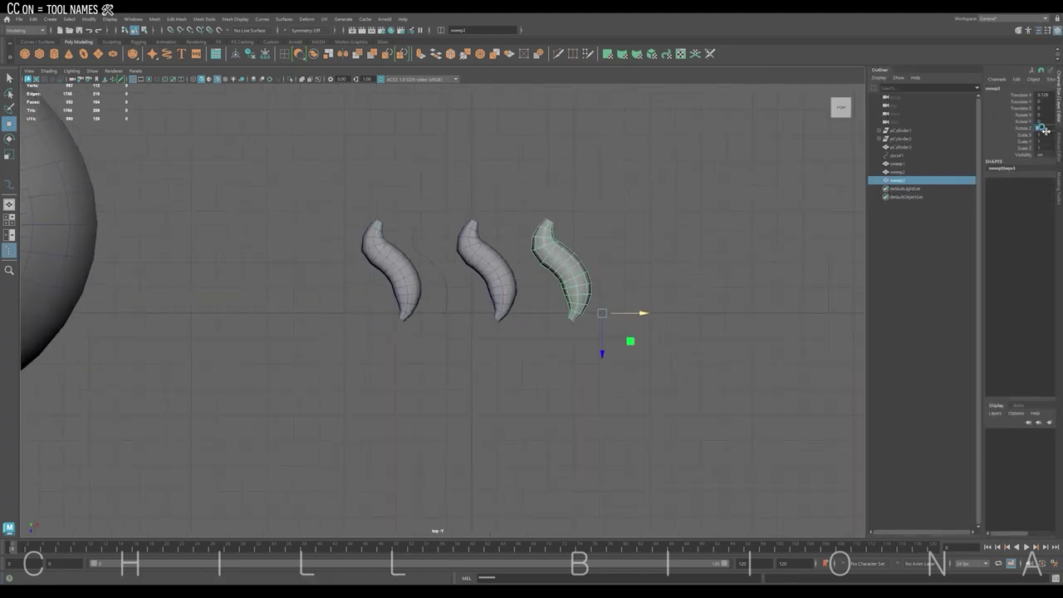
{"action": "key", "text": "Return"}
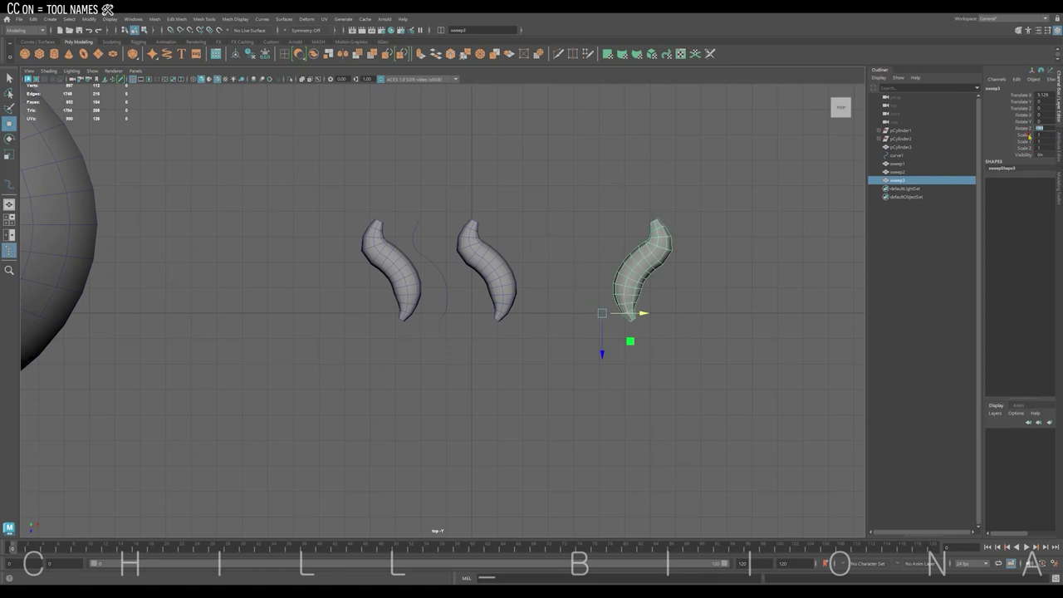
{"action": "left_click_drag", "start_coordinate": [645, 313], "coordinate": [534, 313]}
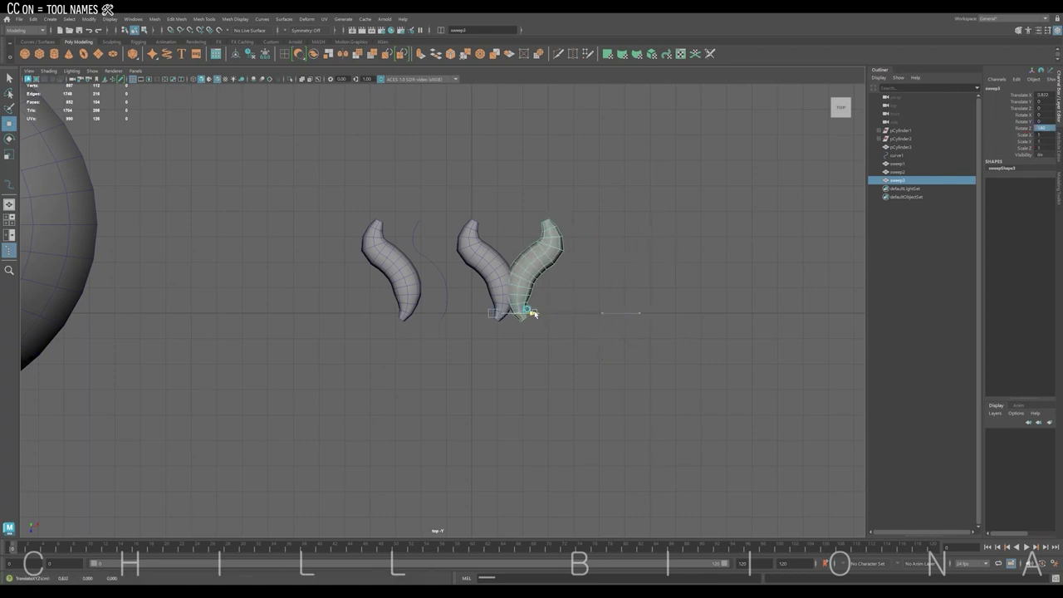
Combine the second and the flipped horn into one mesh, sweep4.
{"action": "left_click_drag", "start_coordinate": [337, 259], "coordinate": [564, 313]}
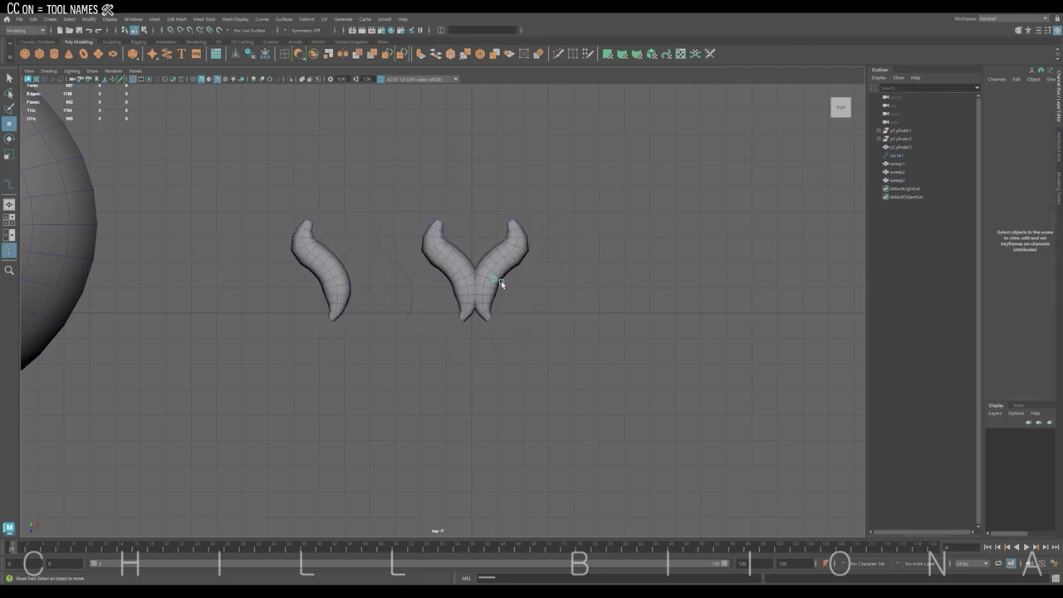
{"action": "left_click", "coordinate": [470, 289]}
{"action": "left_click", "coordinate": [498, 253], "text": "shift"}
{"action": "left_click", "coordinate": [154, 18]}
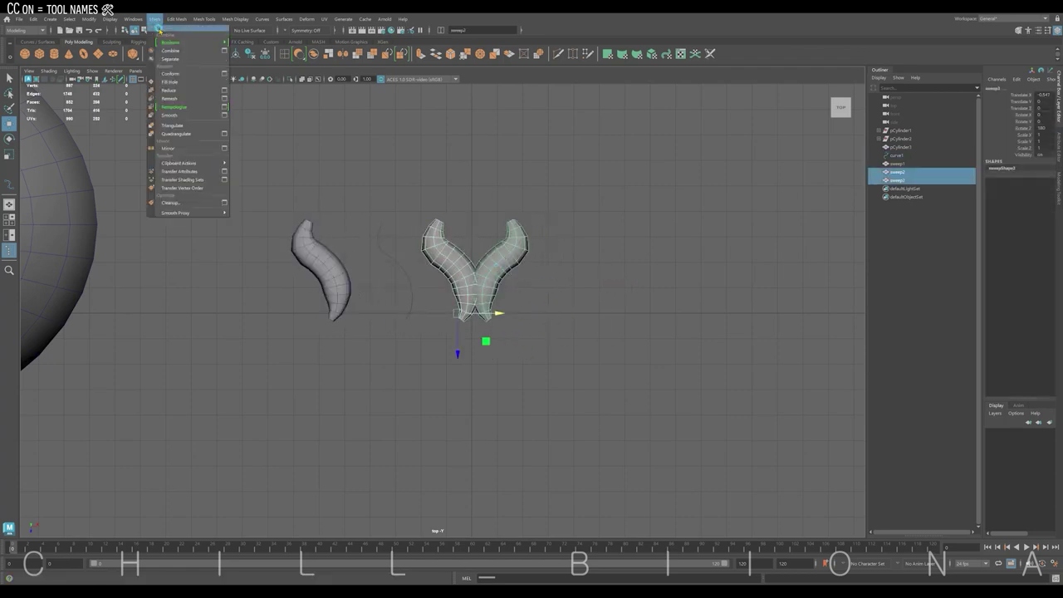
{"action": "left_click", "coordinate": [187, 58]}
{"action": "key", "text": "F2"}
Create a MASH network from the sweep4 piece.
{"action": "left_click", "coordinate": [260, 18]}
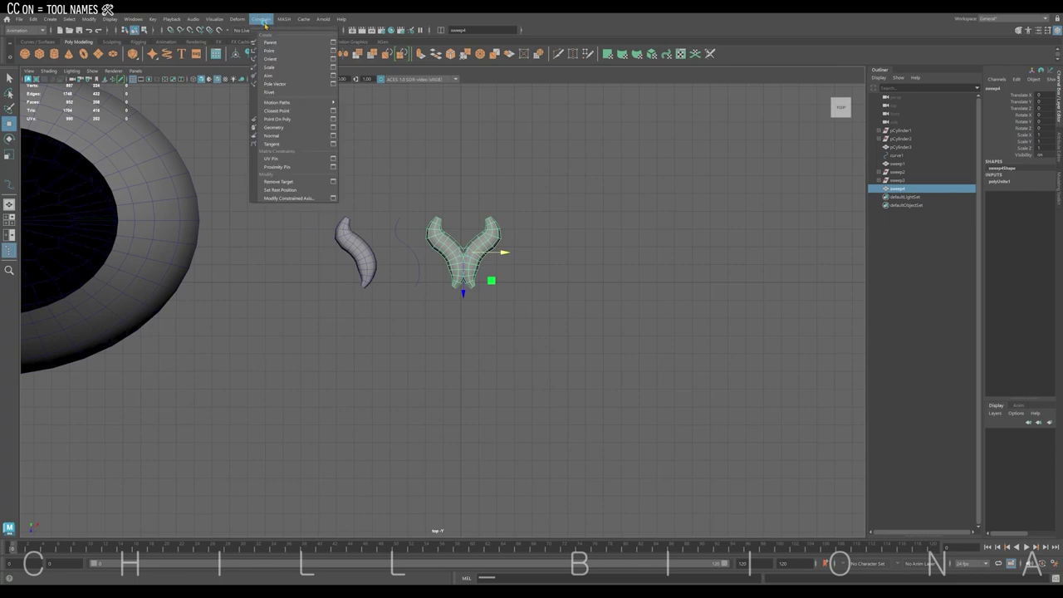
{"action": "left_click", "coordinate": [25, 29]}
{"action": "left_click", "coordinate": [30, 39]}
{"action": "left_click", "coordinate": [39, 30]}
{"action": "left_click", "coordinate": [40, 53]}
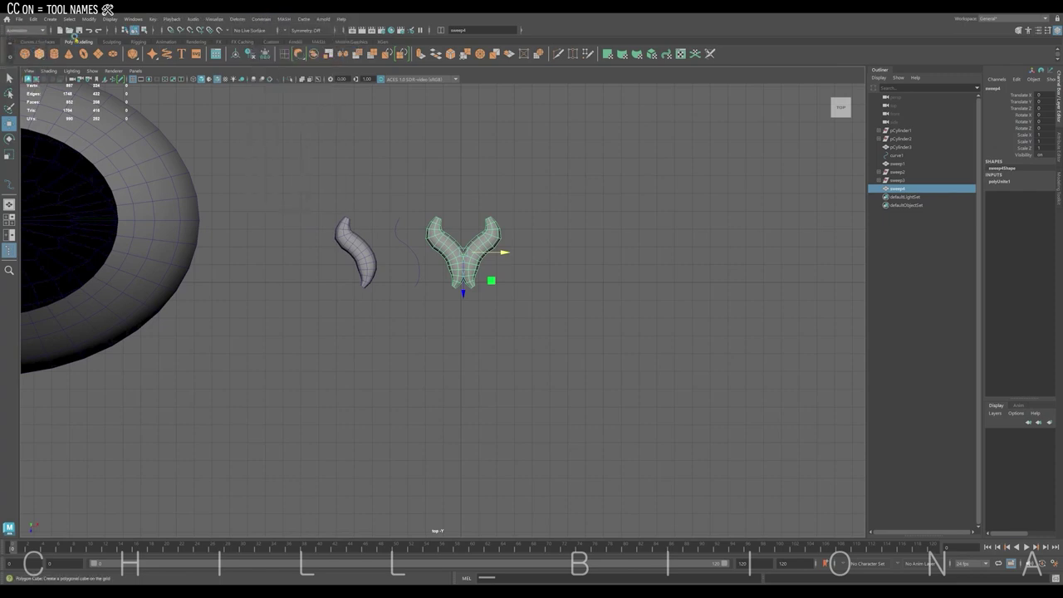
{"action": "left_click", "coordinate": [284, 18]}
{"action": "left_click", "coordinate": [303, 30]}
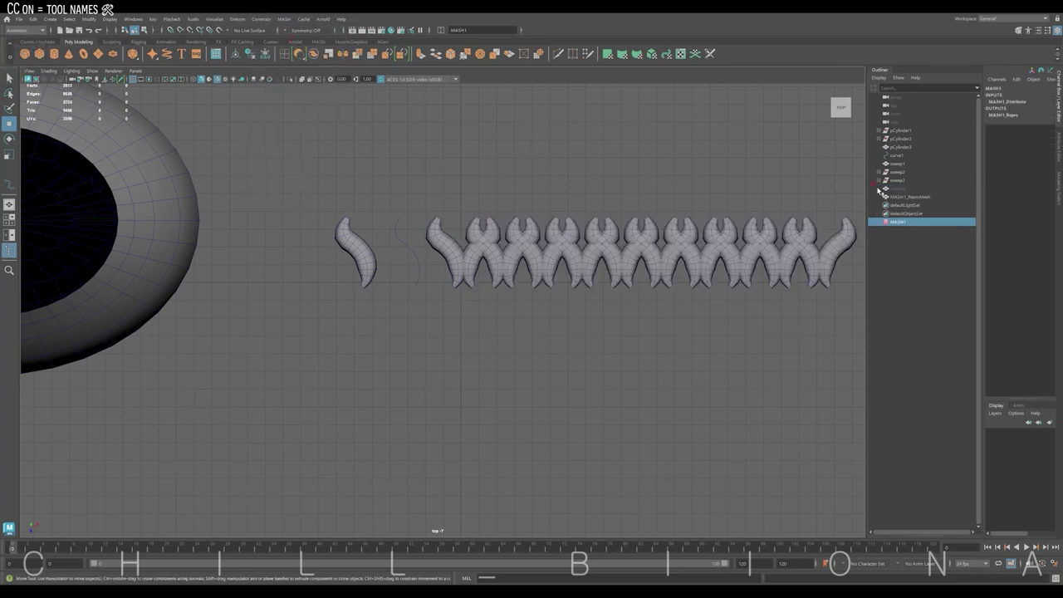
In MASH1_Distribute set Distance X to 0, Z Offset to 15.423 and Scale Z to 0.292.
{"action": "left_click", "coordinate": [1058, 137]}
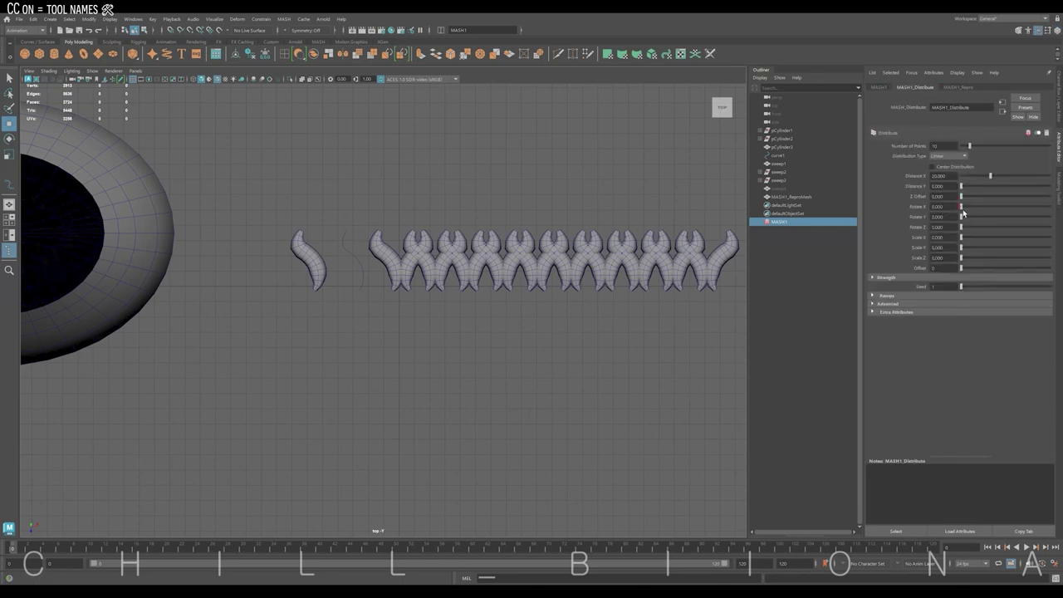
{"action": "mouse_move", "coordinate": [960, 195]}
{"action": "left_mouse_down"}
{"action": "mouse_move", "coordinate": [970, 196]}
{"action": "mouse_move", "coordinate": [960, 175]}
{"action": "mouse_move", "coordinate": [983, 196]}
{"action": "left_mouse_up"}
{"action": "left_click_drag", "start_coordinate": [960, 257], "coordinate": [963, 260]}
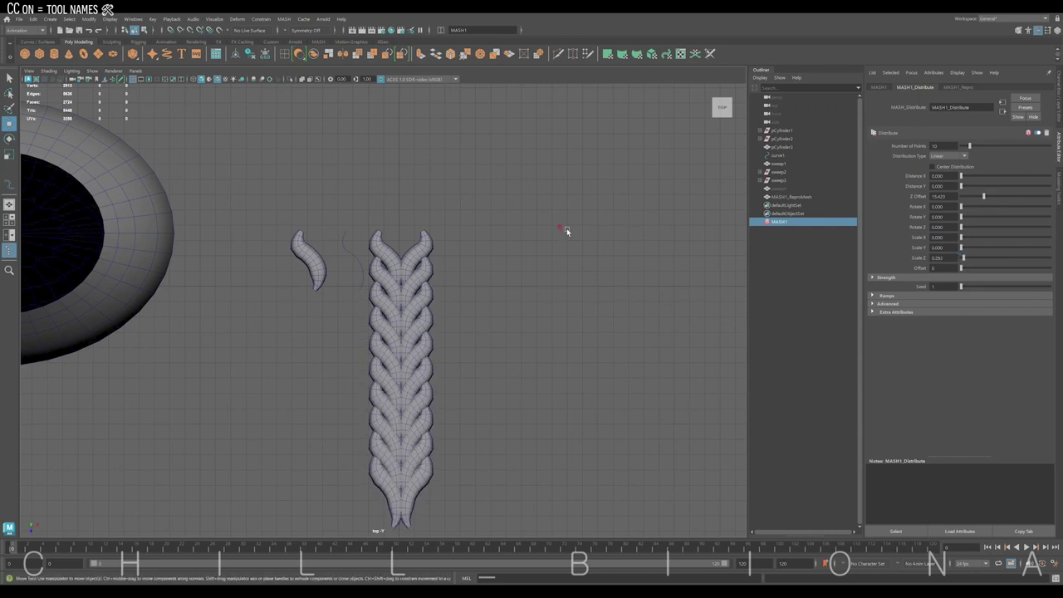
{"action": "key", "text": "space"}
{"action": "key", "text": "space"}
{"action": "left_click", "coordinate": [789, 197]}
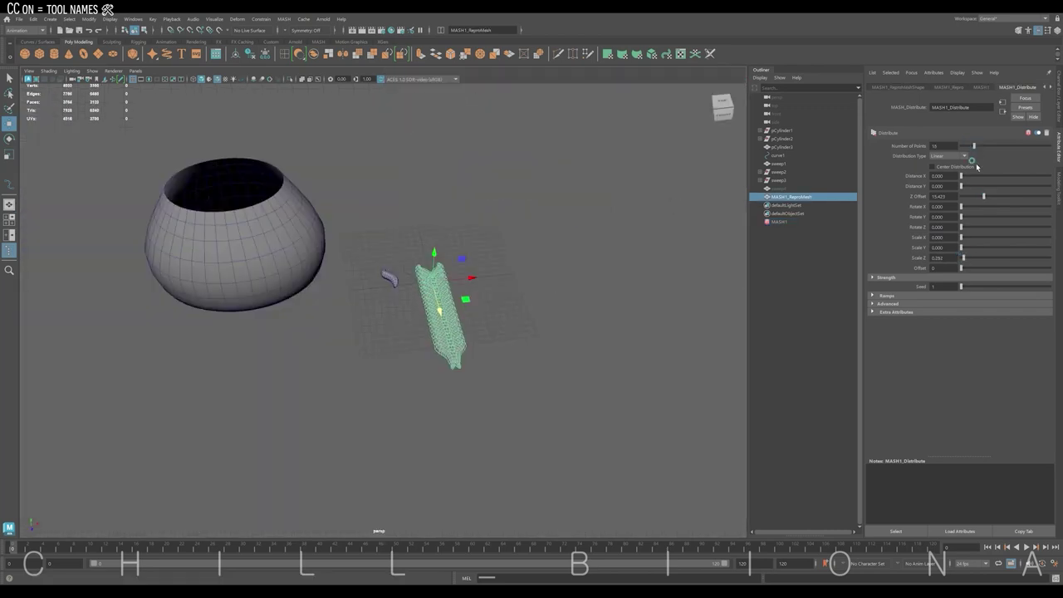
Raise the Z Offset further to lengthen the braid strip.
{"action": "left_click_drag", "start_coordinate": [987, 197], "coordinate": [992, 197]}
{"action": "left_click_drag", "start_coordinate": [531, 296], "coordinate": [593, 256], "text": "alt"}
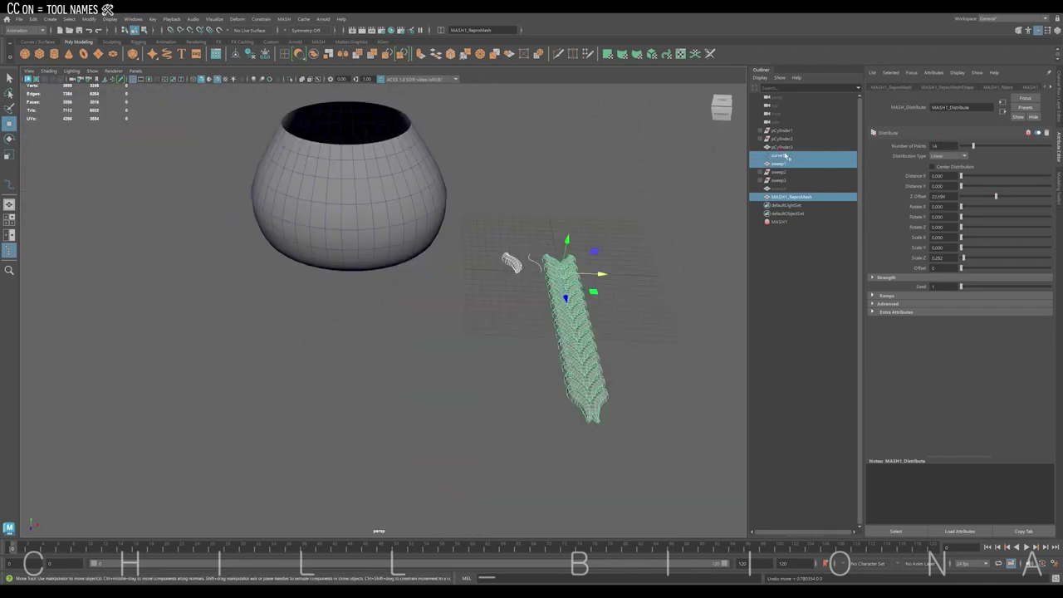
{"action": "left_click_drag", "start_coordinate": [780, 130], "coordinate": [743, 237]}
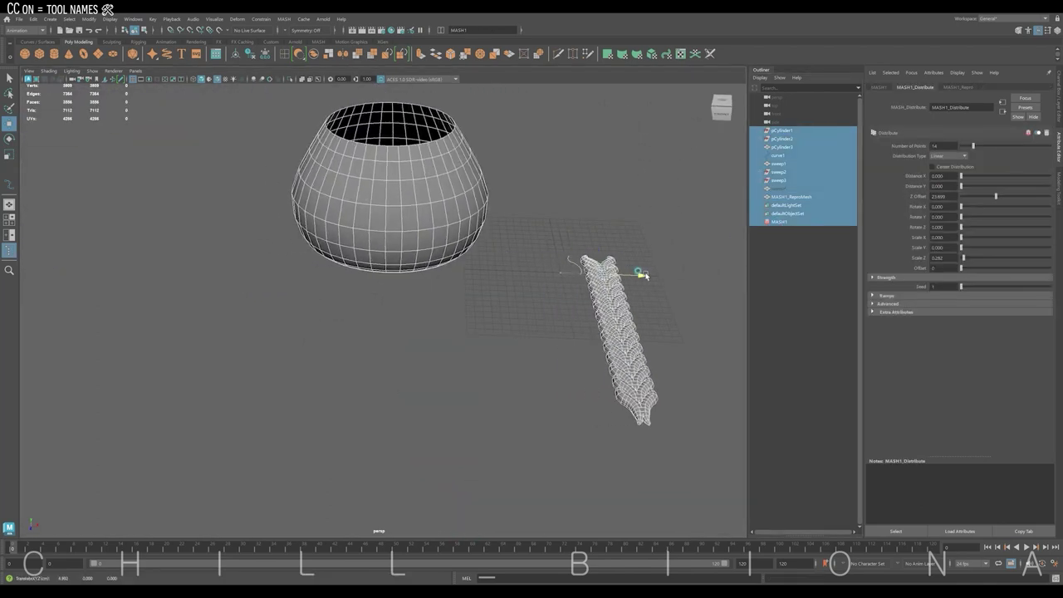
{"action": "left_click_drag", "start_coordinate": [498, 291], "coordinate": [630, 299], "text": "alt"}
{"action": "left_click_drag", "start_coordinate": [707, 276], "coordinate": [711, 302], "text": "alt"}
Move the vase slightly left, frame it and make its surface live.
{"action": "left_click", "coordinate": [519, 287]}
{"action": "mouse_move", "coordinate": [520, 287]}
{"action": "left_mouse_down", "text": "alt"}
{"action": "mouse_move", "coordinate": [497, 239]}
{"action": "mouse_move", "coordinate": [368, 208]}
{"action": "left_mouse_up", "text": "alt"}
{"action": "left_click", "coordinate": [497, 239]}
{"action": "key", "text": "f"}
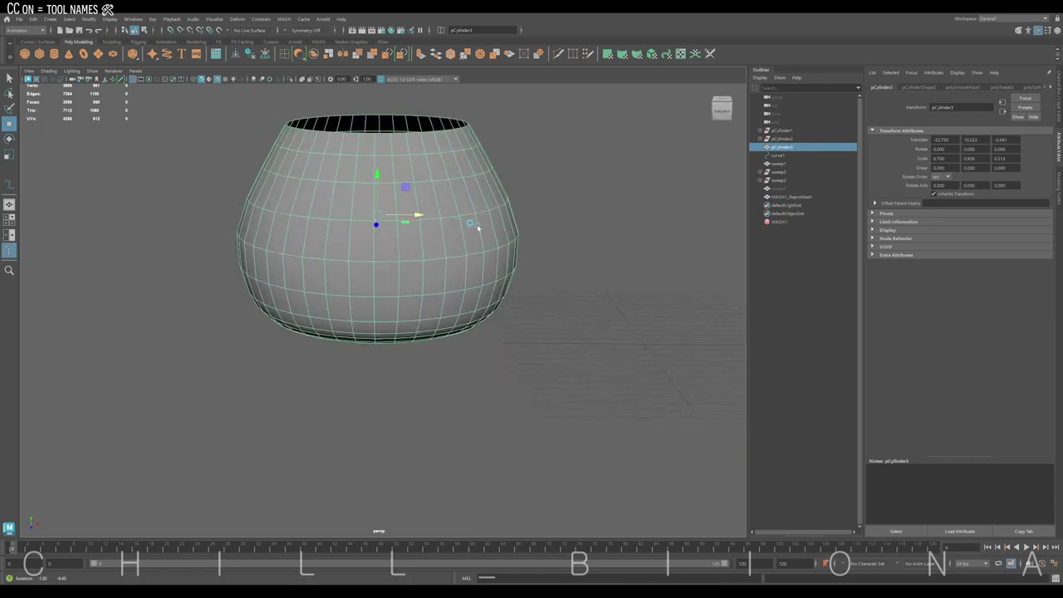
{"action": "left_click", "coordinate": [222, 31]}
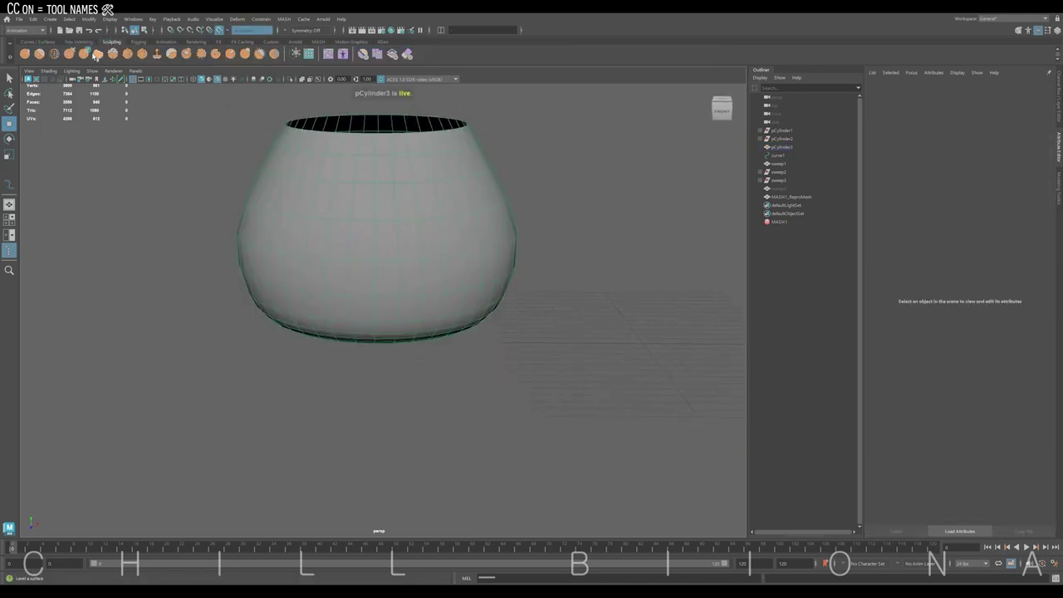
Draw an EP curve from the top of the vase straight down its side.
{"action": "left_click", "coordinate": [37, 41]}
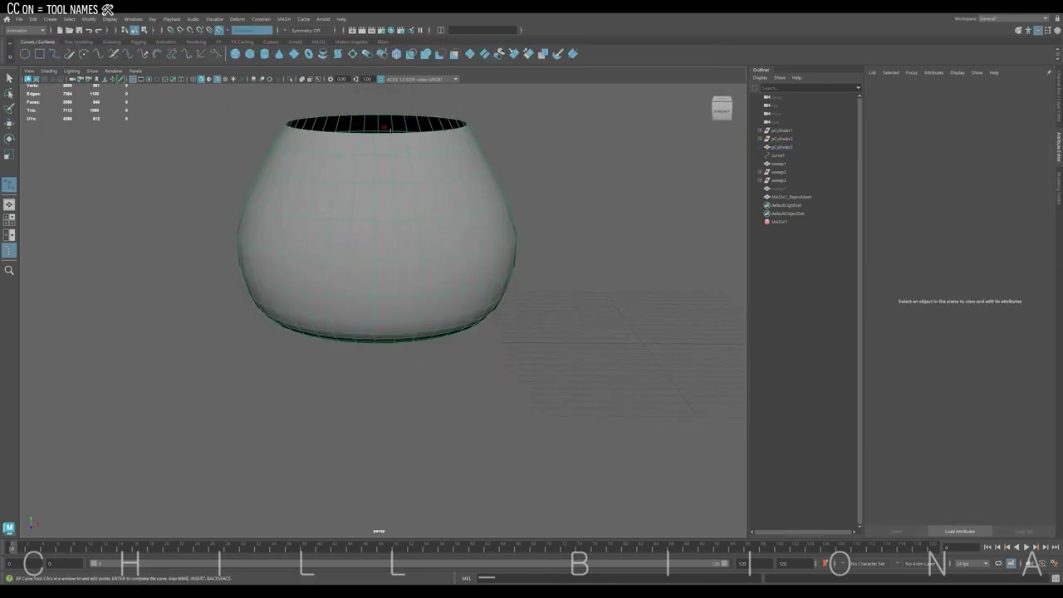
{"action": "left_click", "coordinate": [385, 151]}
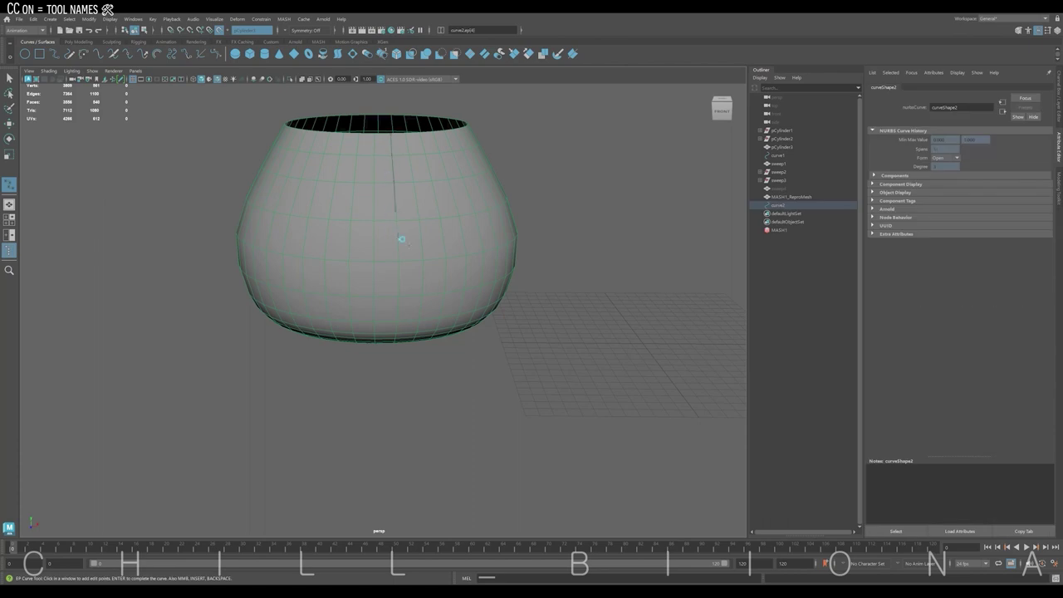
{"action": "left_click_drag", "start_coordinate": [401, 239], "coordinate": [392, 262], "text": "alt"}
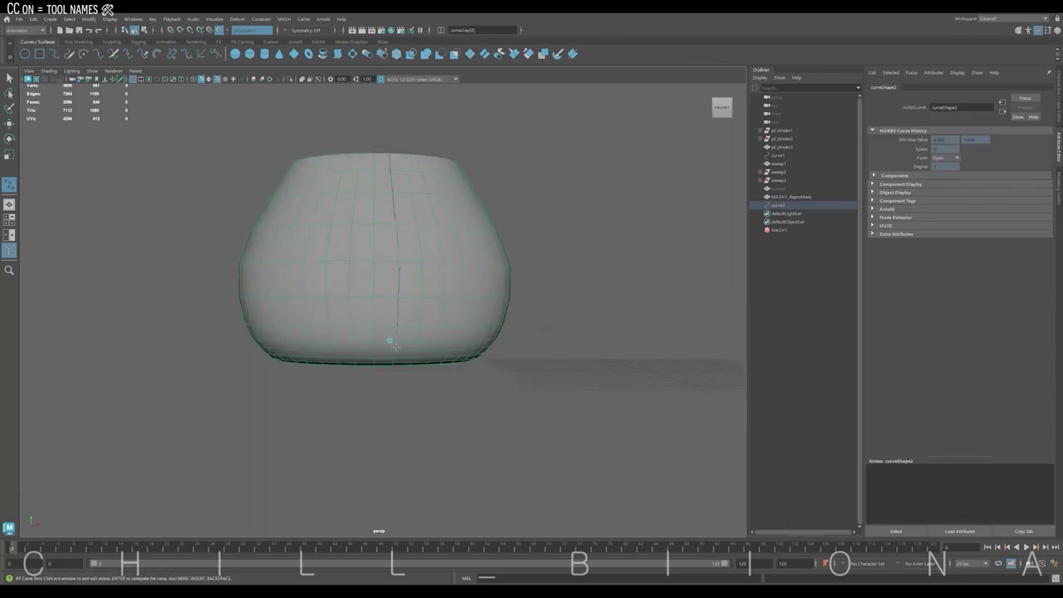
{"action": "mouse_move", "coordinate": [395, 346]}
{"action": "left_mouse_down", "text": "alt"}
{"action": "mouse_move", "coordinate": [349, 396]}
{"action": "mouse_move", "coordinate": [474, 302]}
{"action": "mouse_move", "coordinate": [415, 291]}
{"action": "left_mouse_up", "text": "alt"}
{"action": "left_click", "coordinate": [330, 397]}
{"action": "key", "text": "Return"}
Adjust curve2 with move, scale and rotate in the four-view layout.
{"action": "key", "text": "w"}
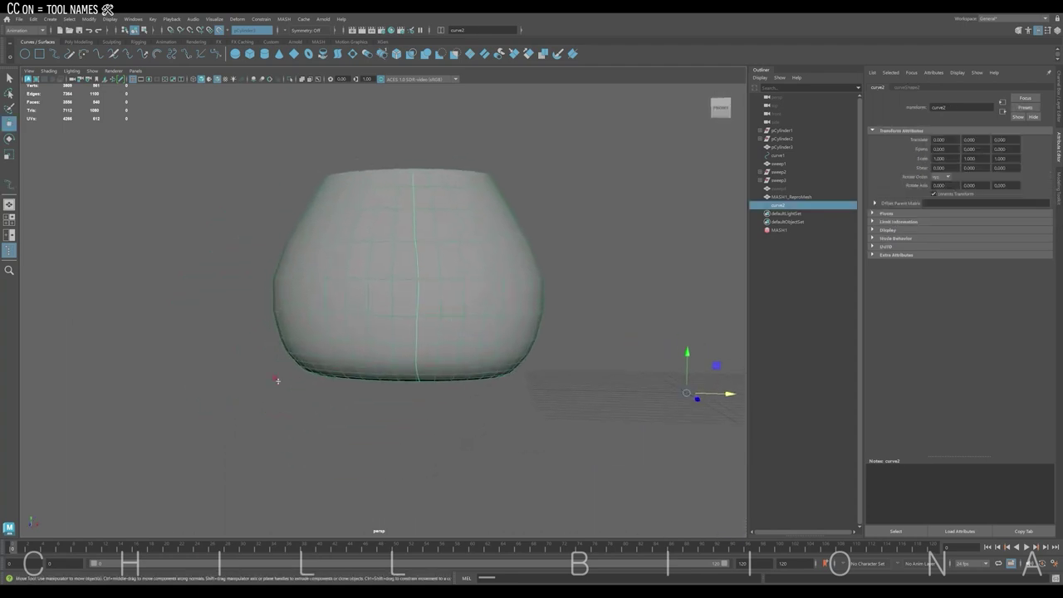
{"action": "key", "text": "space"}
{"action": "key", "text": "F8"}
{"action": "key", "text": "r"}
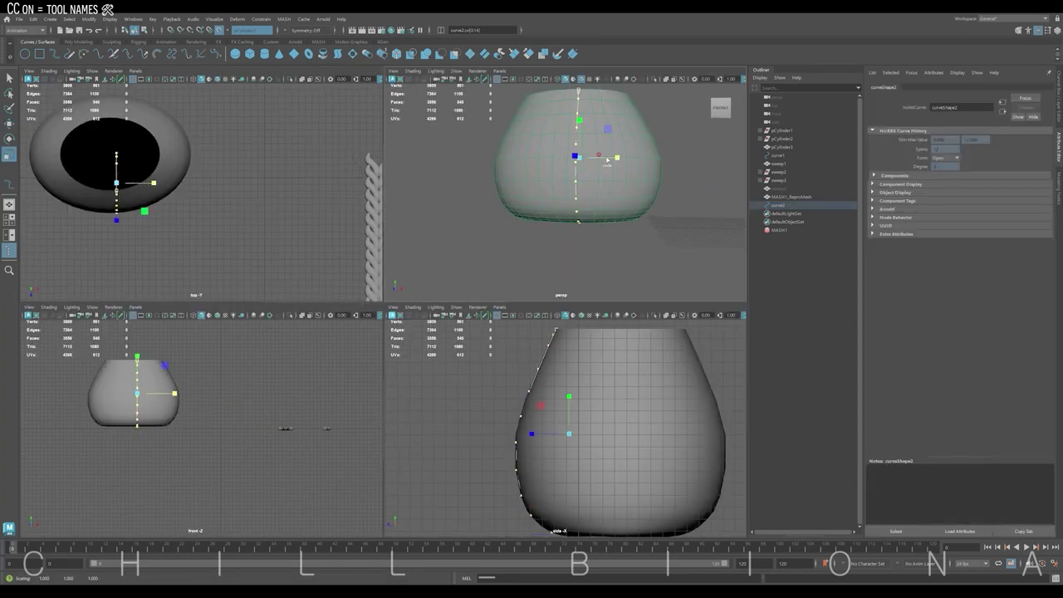
{"action": "key", "text": "e"}
{"action": "key", "text": "space"}
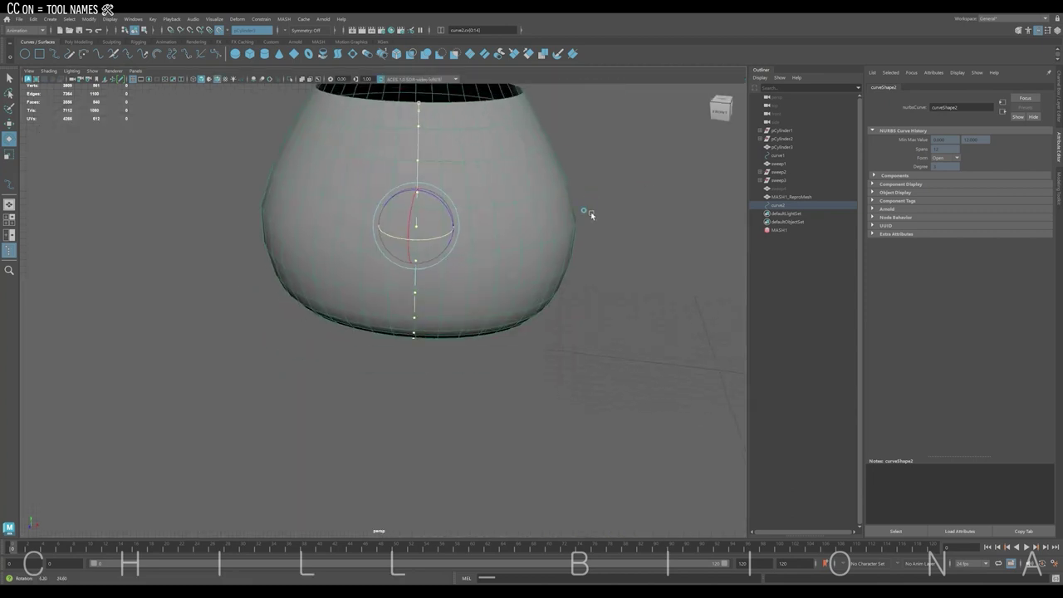
{"action": "key", "text": "w"}
{"action": "left_click_drag", "start_coordinate": [629, 190], "coordinate": [611, 208], "text": "alt"}
{"action": "left_click", "coordinate": [611, 209]}
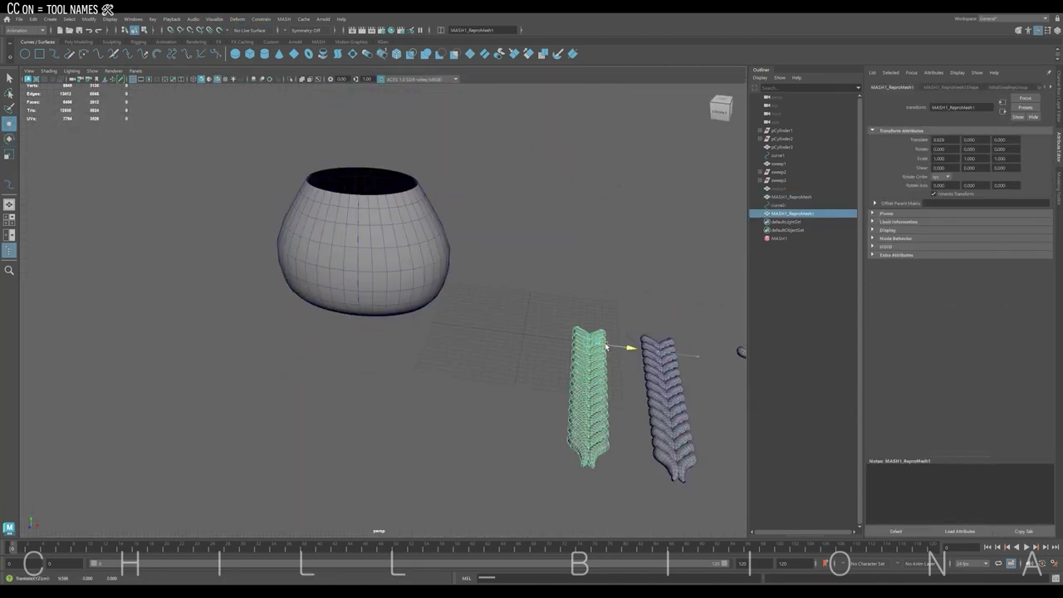
Freeze the braid, warp it along curve2 with curveWarp1, and rotate the curve to position it.
{"action": "left_click", "coordinate": [255, 56]}
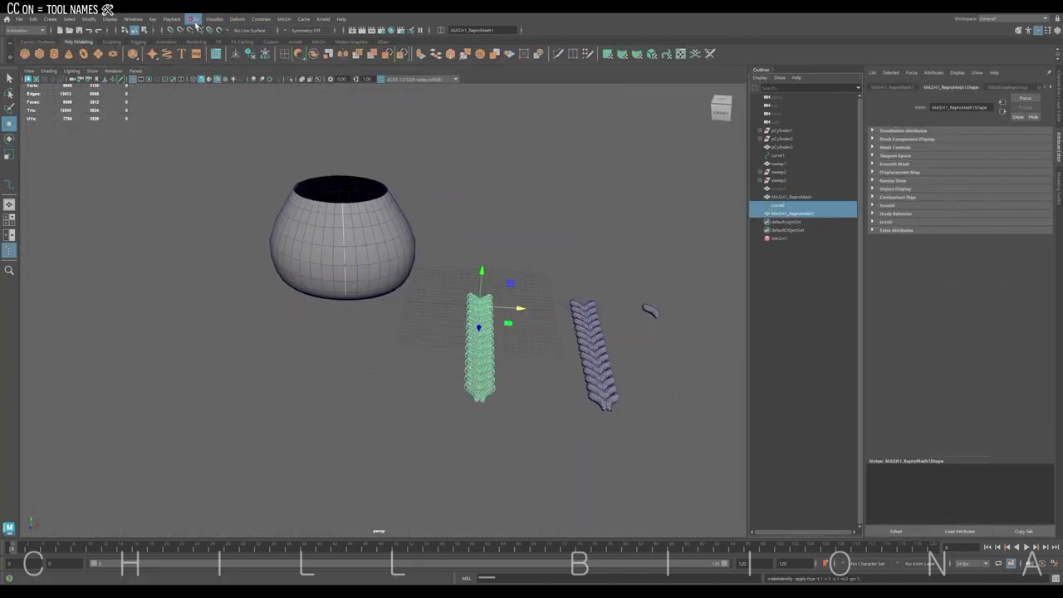
{"action": "left_click", "coordinate": [238, 18]}
{"action": "left_click", "coordinate": [243, 70]}
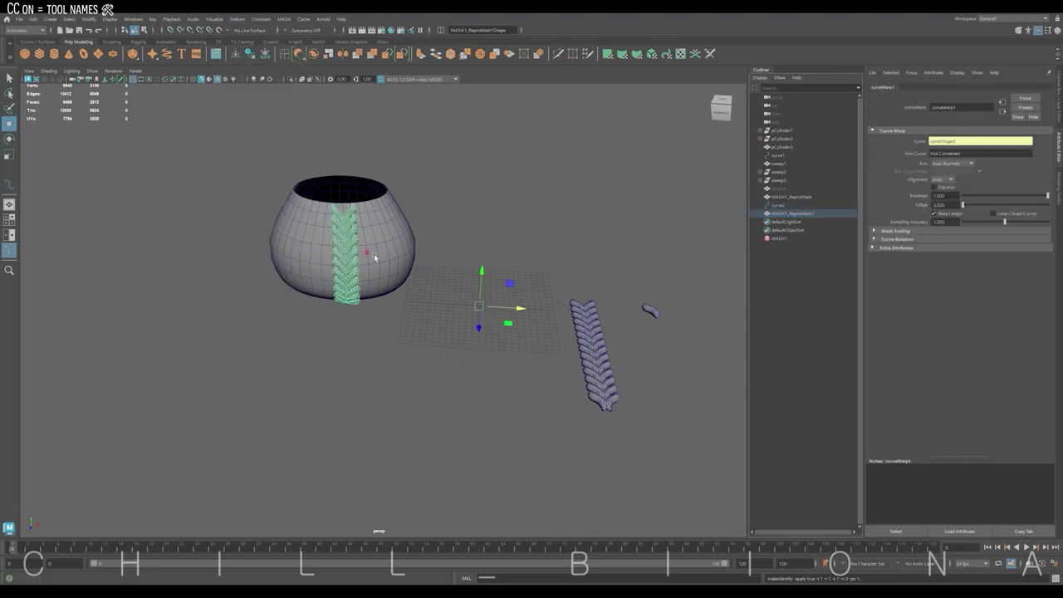
{"action": "key", "text": "f"}
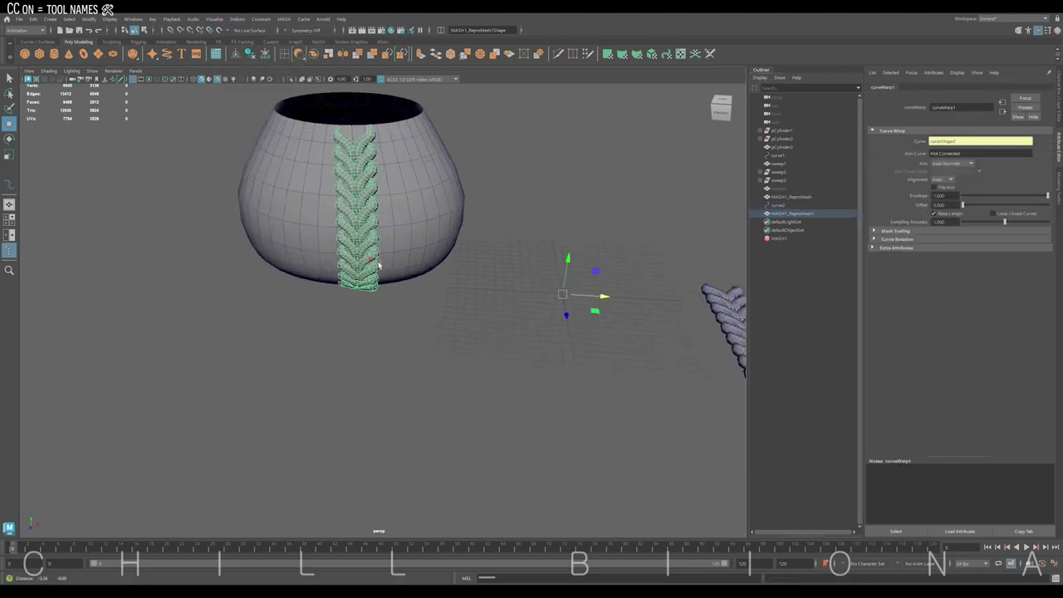
{"action": "mouse_move", "coordinate": [517, 248]}
{"action": "left_mouse_down", "text": "alt"}
{"action": "mouse_move", "coordinate": [430, 350]}
{"action": "mouse_move", "coordinate": [498, 296]}
{"action": "left_mouse_up", "text": "alt"}
{"action": "left_click", "coordinate": [778, 204]}
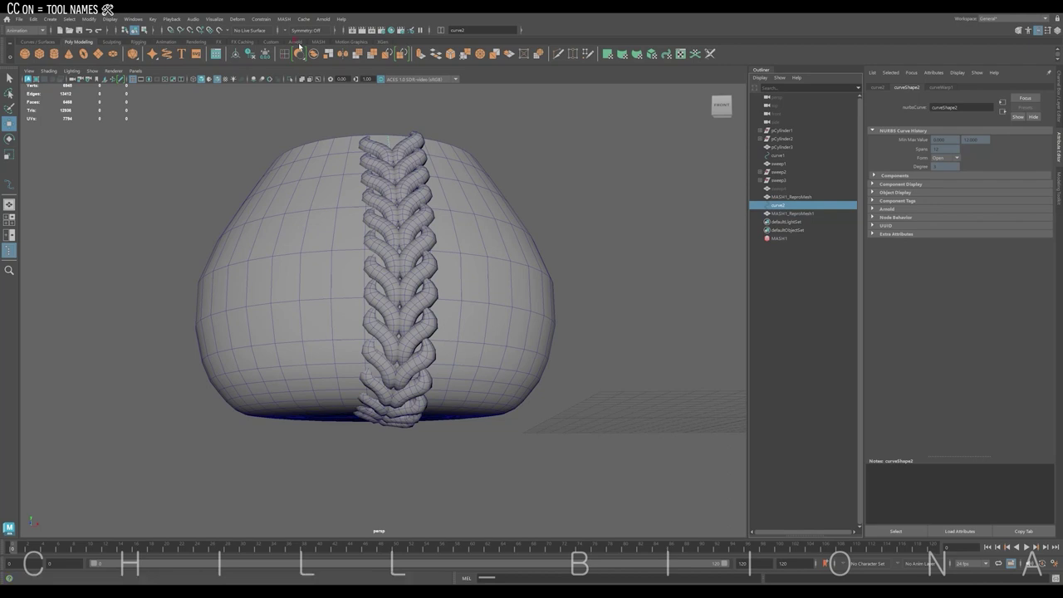
{"action": "key", "text": "e"}
{"action": "left_click_drag", "start_coordinate": [396, 268], "coordinate": [555, 247]}
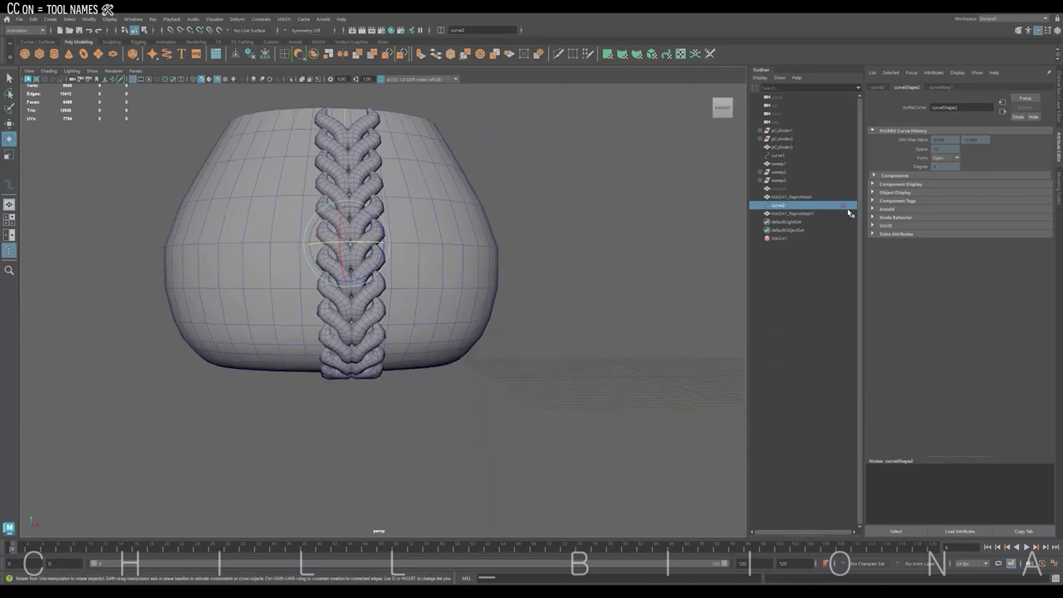
In front view, lower curveWarp1's Scale Curve left point to about 0.281.
{"action": "left_click", "coordinate": [721, 105]}
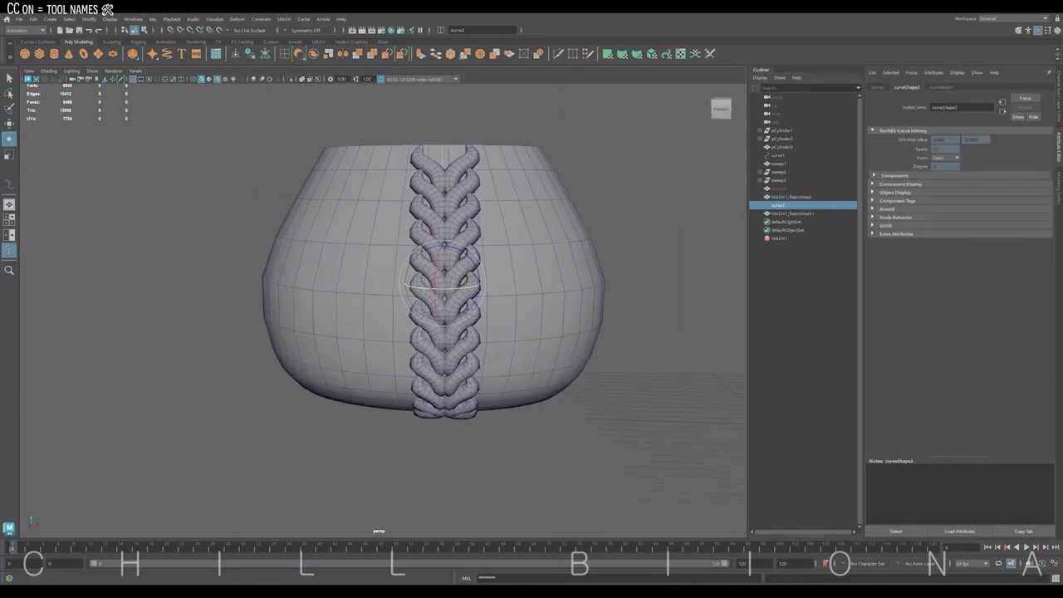
{"action": "left_click", "coordinate": [943, 88]}
{"action": "mouse_move", "coordinate": [960, 292]}
{"action": "left_mouse_down"}
{"action": "mouse_move", "coordinate": [962, 306]}
{"action": "mouse_move", "coordinate": [1019, 282]}
{"action": "left_mouse_up"}
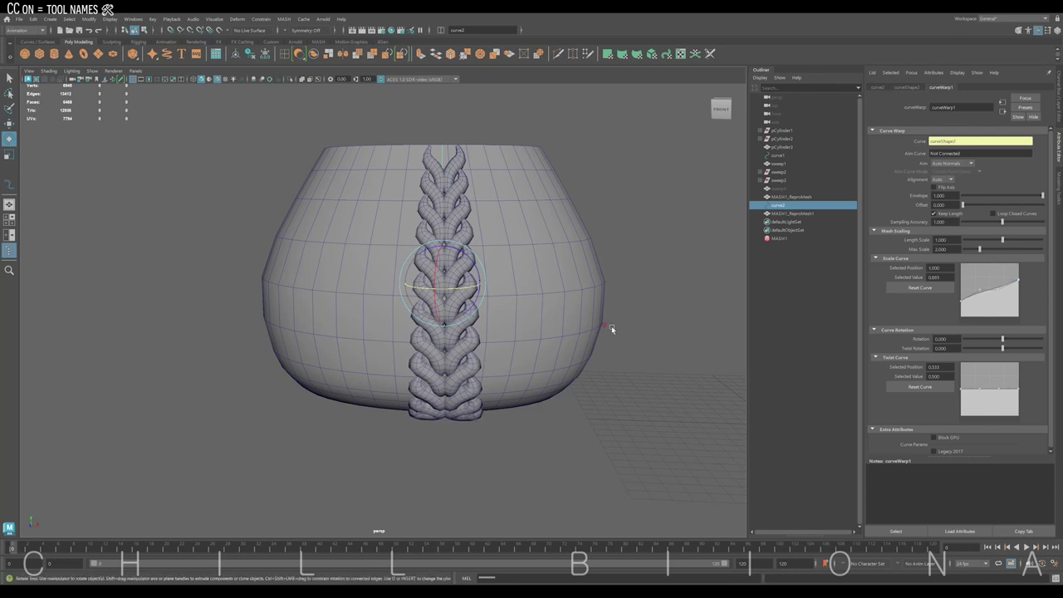
{"action": "mouse_move", "coordinate": [612, 327]}
{"action": "left_mouse_down", "text": "alt"}
{"action": "mouse_move", "coordinate": [588, 301]}
{"action": "mouse_move", "coordinate": [418, 308]}
{"action": "left_mouse_up", "text": "alt"}
{"action": "left_click", "coordinate": [418, 308]}
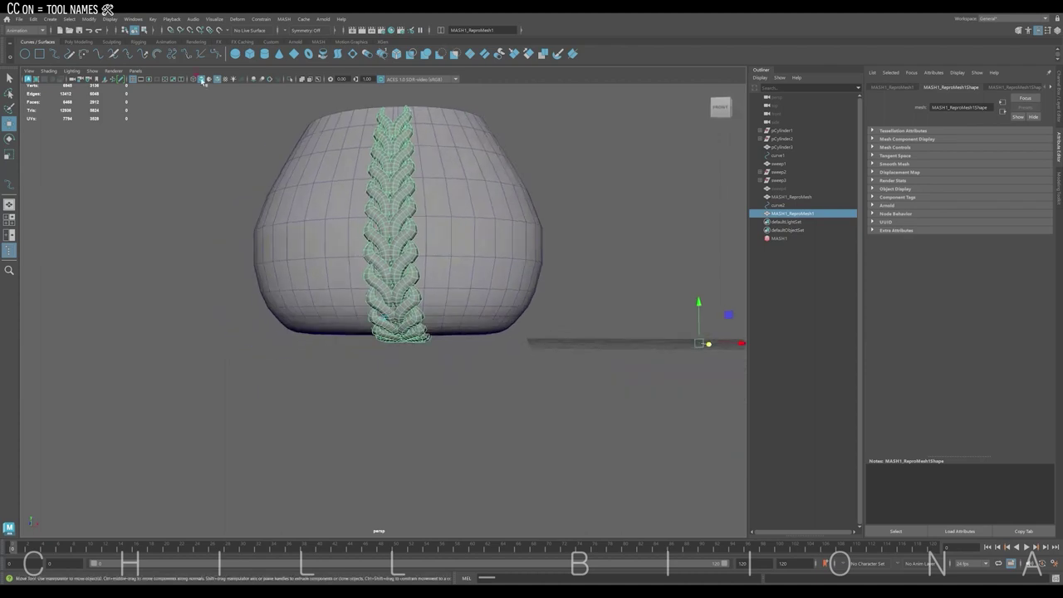
Move the braid's pivot to its bottom end in the four-view layout.
{"action": "left_click", "coordinate": [78, 41]}
{"action": "key", "text": "w"}
{"action": "key", "text": "space"}
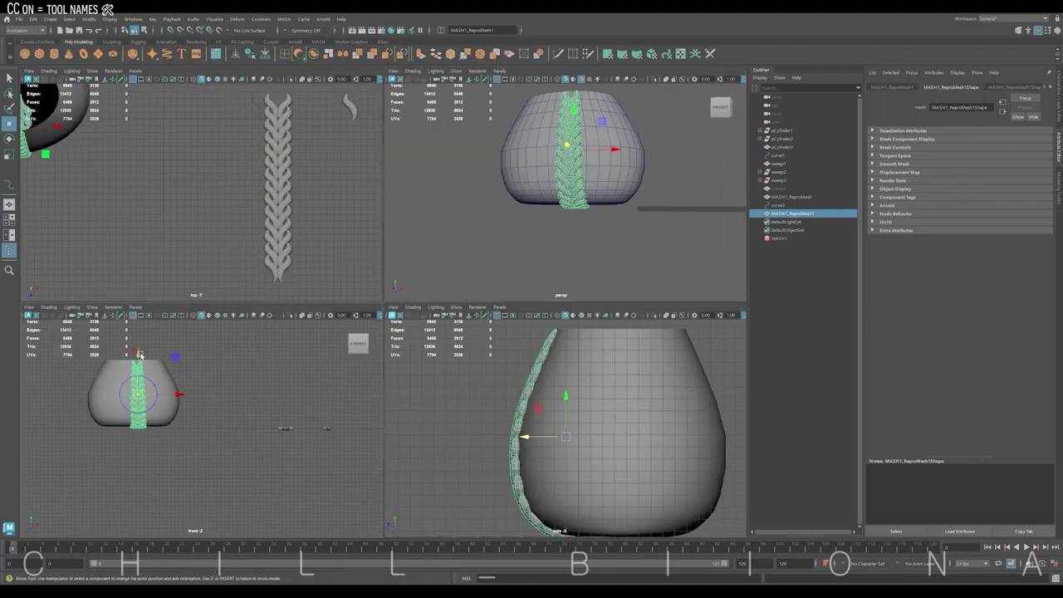
{"action": "left_click_drag", "start_coordinate": [138, 390], "coordinate": [138, 428]}
{"action": "middle_click_drag", "start_coordinate": [664, 453], "coordinate": [547, 435], "text": "alt"}
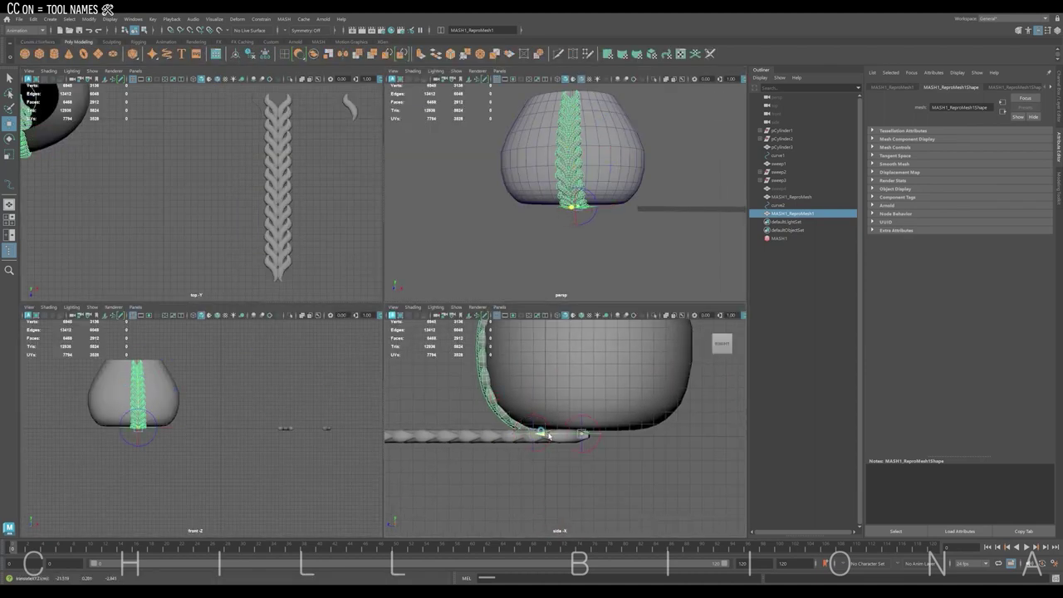
{"action": "right_click_drag", "start_coordinate": [689, 441], "coordinate": [586, 494], "text": "alt"}
Duplicate the braid and rotate the copy around the pot's base in the top view.
{"action": "key", "text": "ctrl+d"}
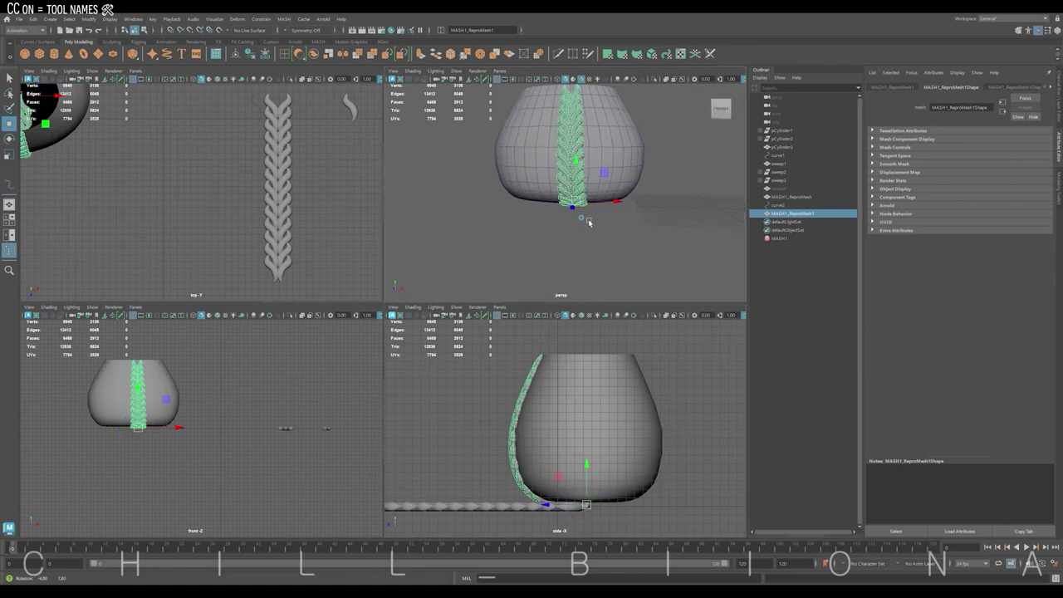
{"action": "scroll", "coordinate": [166, 166], "scroll_direction": "down", "scroll_amount": 3}
{"action": "key", "text": "space"}
{"action": "key", "text": "e"}
{"action": "mouse_move", "coordinate": [342, 249]}
{"action": "left_mouse_down"}
{"action": "mouse_move", "coordinate": [332, 266]}
{"action": "mouse_move", "coordinate": [316, 257]}
{"action": "left_mouse_up"}
{"action": "key", "text": "ctrl+d"}
{"action": "key", "text": "w"}
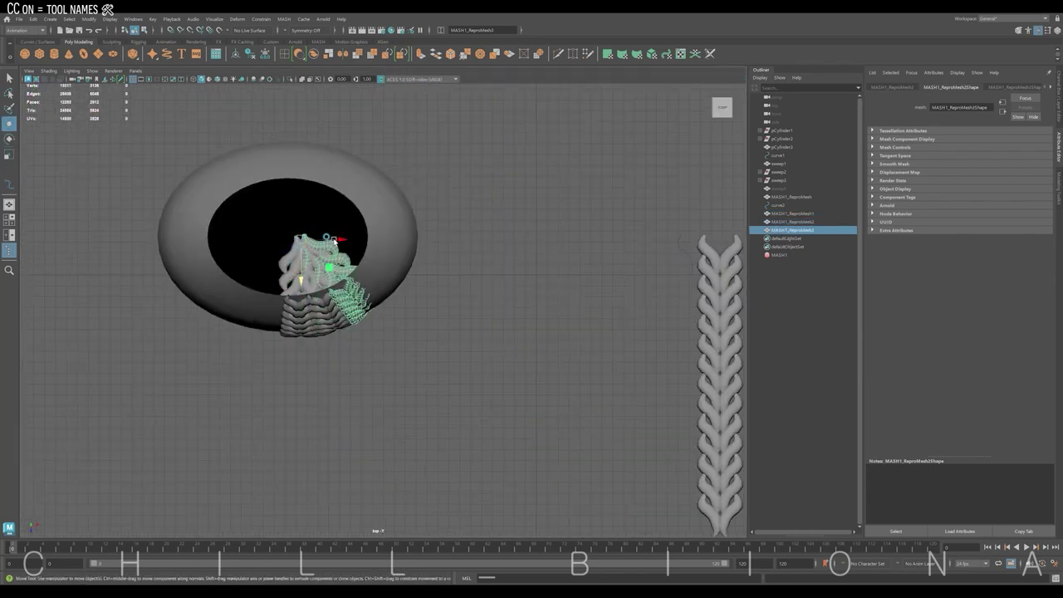
Make further braid copies, each rotated about 44 degrees around the pot.
{"action": "key", "text": "e"}
{"action": "mouse_move", "coordinate": [333, 241]}
{"action": "left_mouse_down"}
{"action": "mouse_move", "coordinate": [344, 255]}
{"action": "mouse_move", "coordinate": [305, 279]}
{"action": "mouse_move", "coordinate": [328, 258]}
{"action": "mouse_move", "coordinate": [318, 248]}
{"action": "mouse_move", "coordinate": [354, 247]}
{"action": "left_mouse_up"}
{"action": "key", "text": "w"}
{"action": "key", "text": "ctrl+d"}
{"action": "key", "text": "e"}
{"action": "key", "text": "w"}
{"action": "key", "text": "ctrl+d"}
{"action": "key", "text": "ctrl+d"}
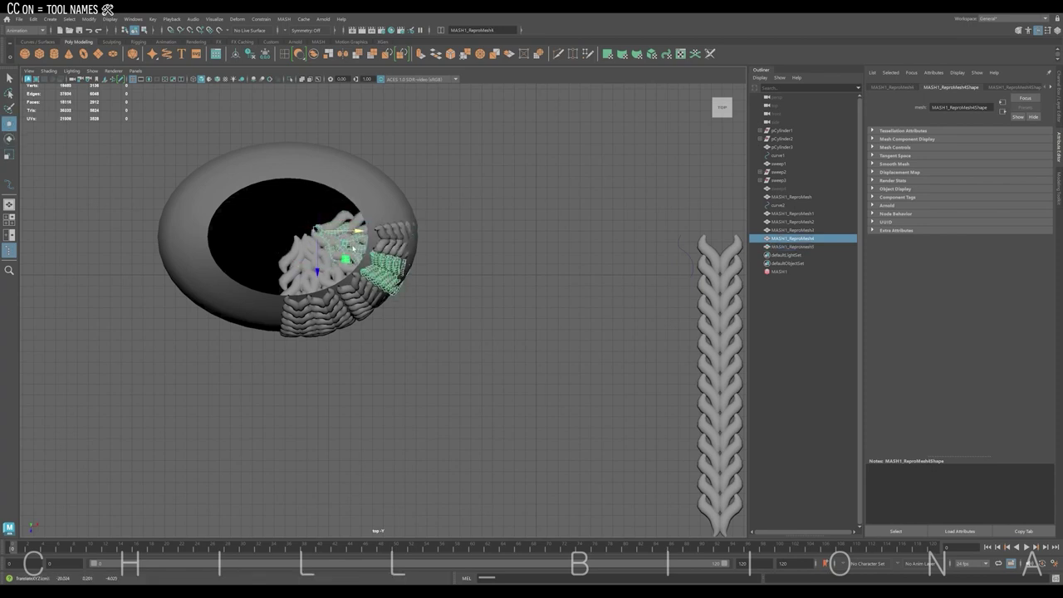
Select the MASH1_ReproMesh2 copy and orbit the four-view layout around the pot.
{"action": "left_click", "coordinate": [357, 274]}
{"action": "left_click", "coordinate": [340, 240]}
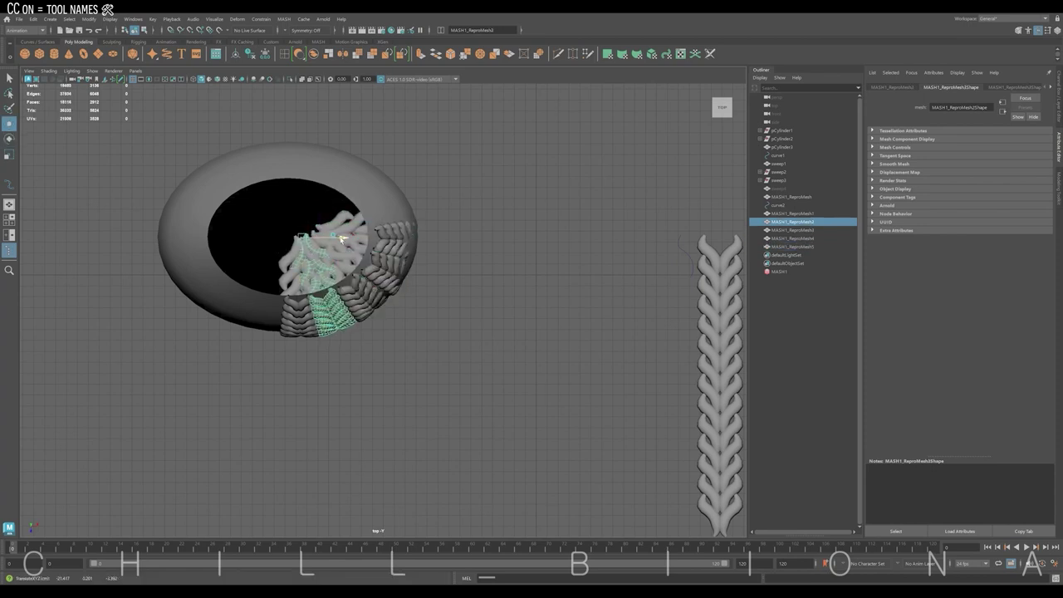
{"action": "key", "text": "space"}
{"action": "key", "text": "space"}
{"action": "mouse_move", "coordinate": [542, 257]}
{"action": "left_mouse_down", "text": "alt"}
{"action": "mouse_move", "coordinate": [491, 268]}
{"action": "mouse_move", "coordinate": [493, 356]}
{"action": "mouse_move", "coordinate": [539, 332]}
{"action": "left_mouse_up", "text": "alt"}
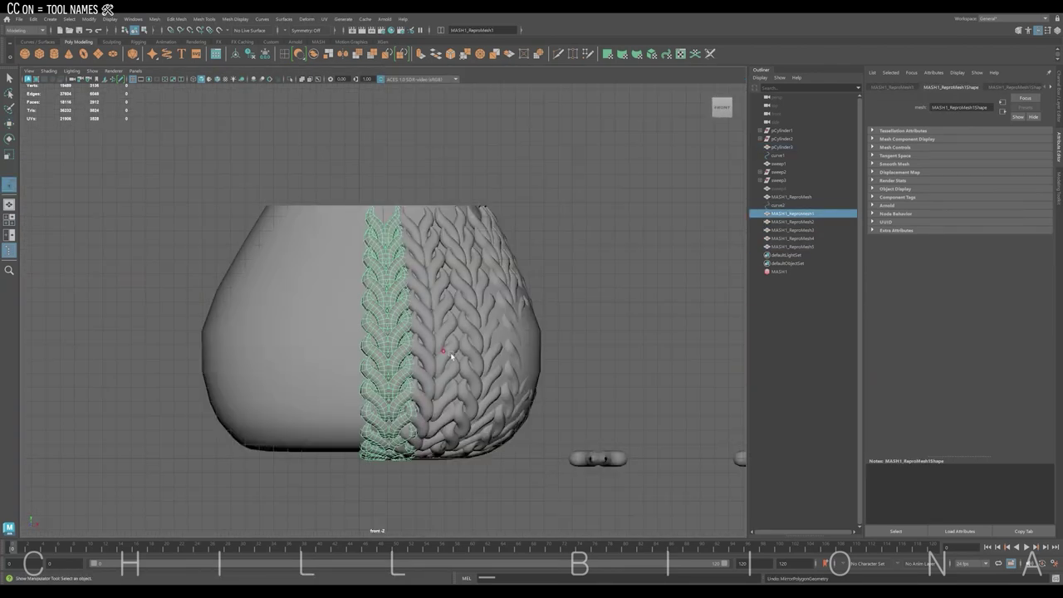
Shift the braid copies left in wireframe and group them into group1.
{"action": "left_click_drag", "start_coordinate": [219, 196], "coordinate": [602, 283]}
{"action": "key", "text": "4"}
{"action": "key", "text": "w"}
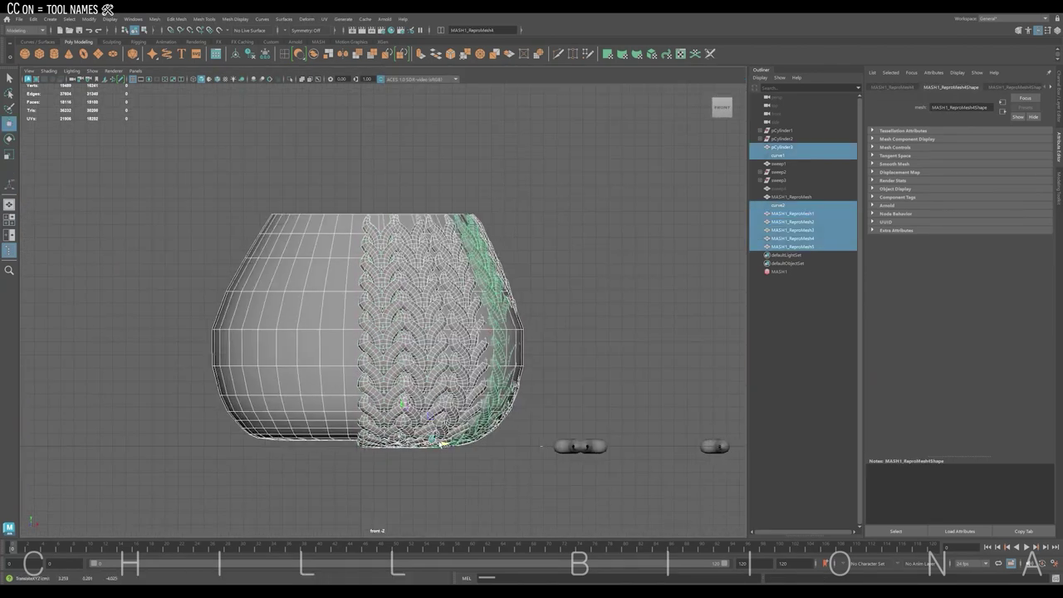
{"action": "left_click_drag", "start_coordinate": [440, 444], "coordinate": [436, 444]}
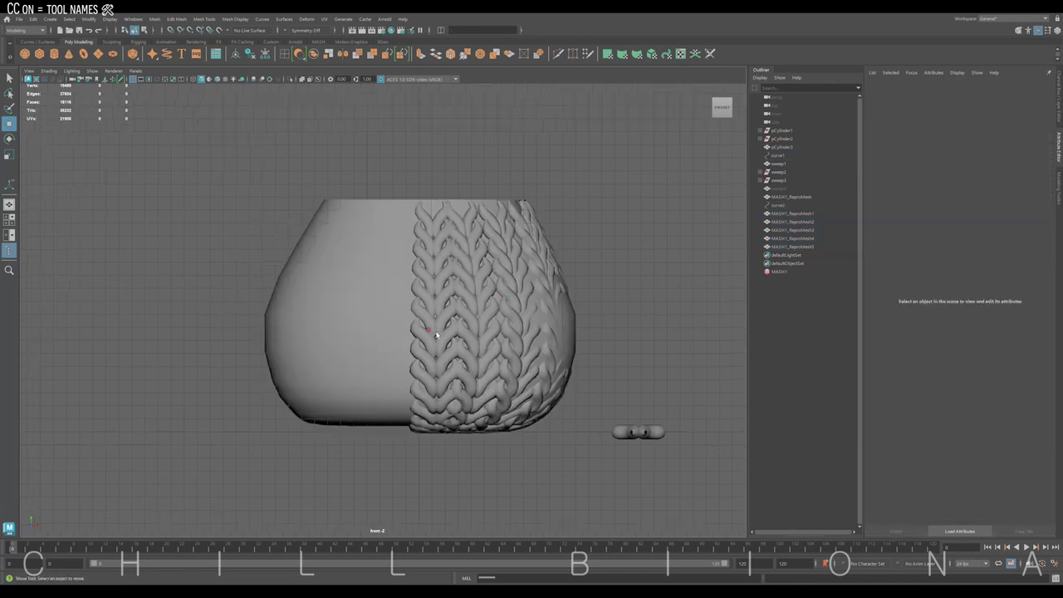
{"action": "left_click", "coordinate": [466, 246]}
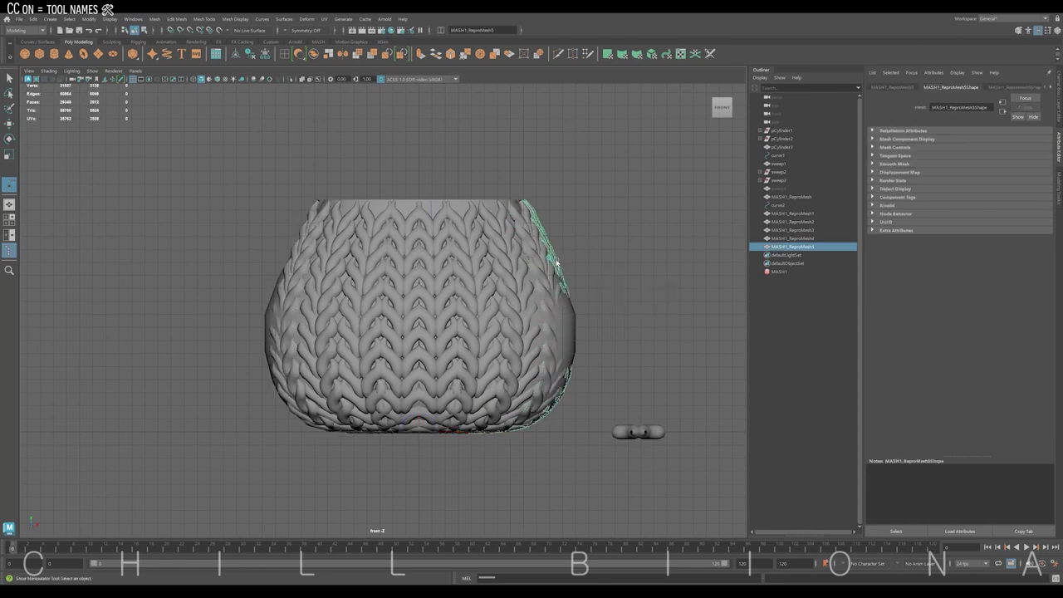
{"action": "key", "text": "ctrl+g"}
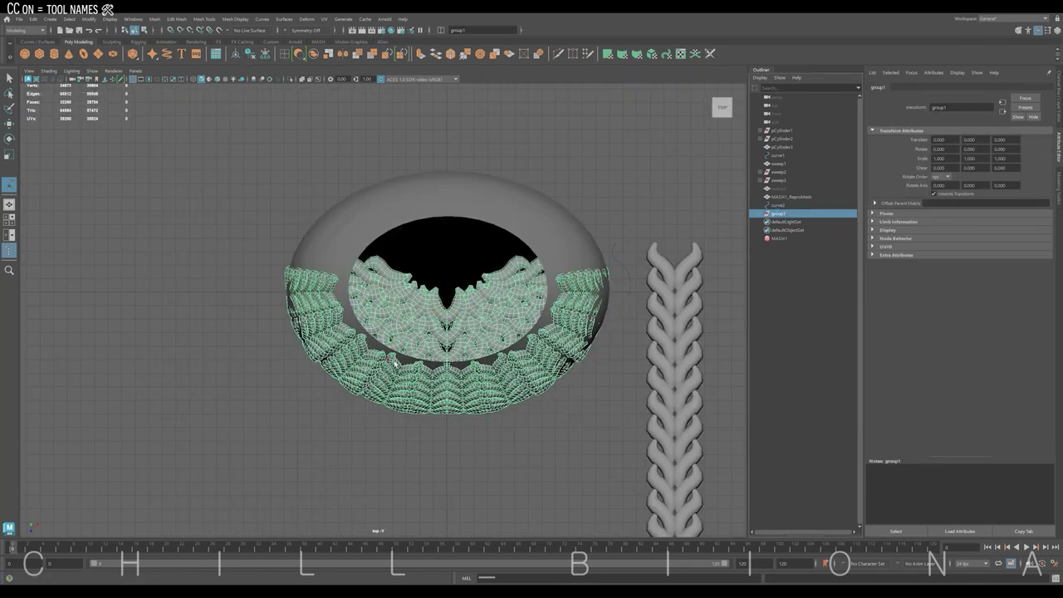
Duplicate group1, lifting the copy upward and turning it slightly.
{"action": "key", "text": "ctrl+d"}
{"action": "left_click_drag", "start_coordinate": [474, 363], "coordinate": [470, 205]}
{"action": "key", "text": "e"}
{"action": "left_click_drag", "start_coordinate": [446, 139], "coordinate": [438, 142]}
{"action": "left_click", "coordinate": [437, 142]}
Set group2's Rotate Y to 180 and move it down opposite the original.
{"action": "left_click", "coordinate": [764, 222]}
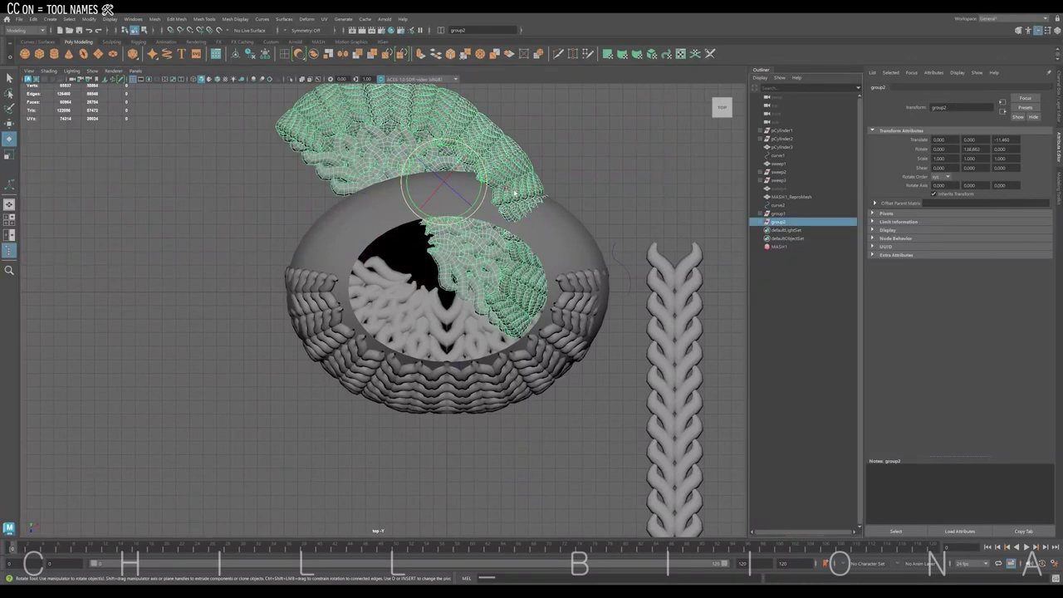
{"action": "type", "text": "80"}
{"action": "key", "text": "Return"}
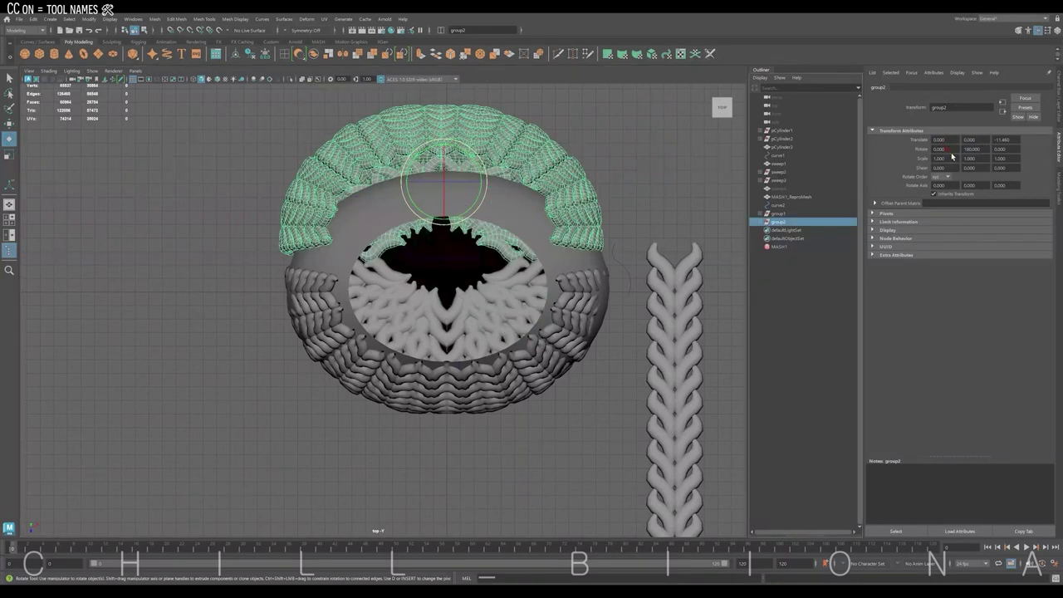
{"action": "key", "text": "w"}
{"action": "left_click_drag", "start_coordinate": [443, 208], "coordinate": [443, 246]}
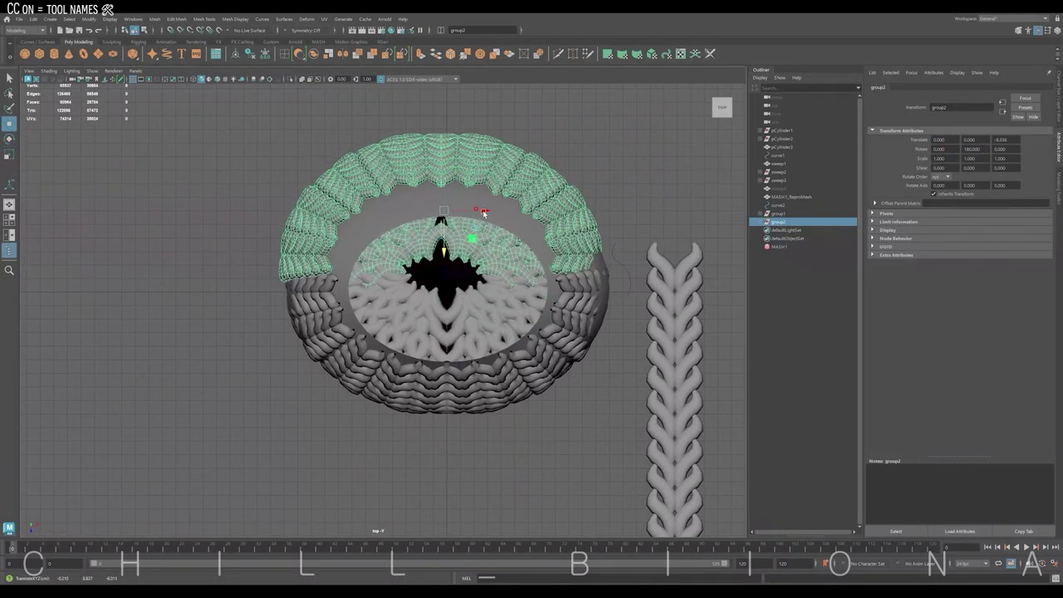
{"action": "left_click_drag", "start_coordinate": [484, 213], "coordinate": [490, 209]}
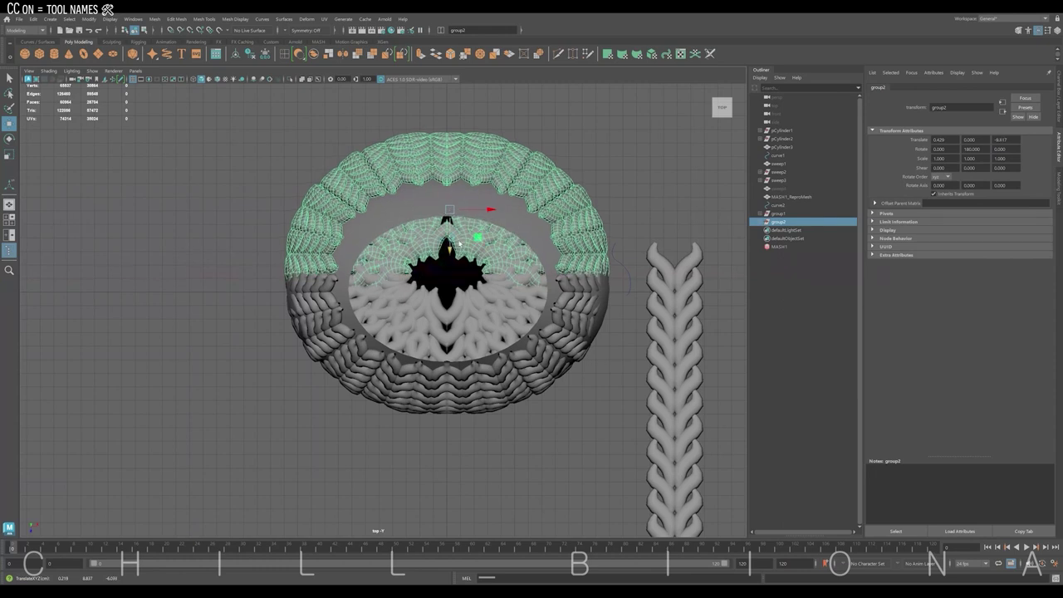
{"action": "key", "text": "space"}
{"action": "key", "text": "space"}
Delete the inner pCylinder3 pot and look under the knitted dome.
{"action": "left_click", "coordinate": [447, 337]}
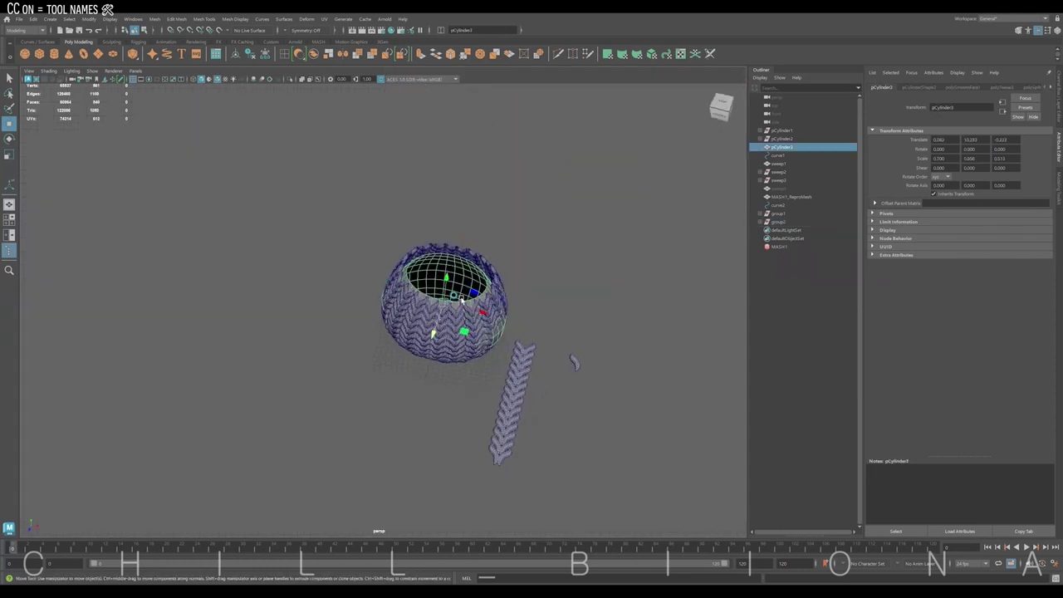
{"action": "key", "text": "Delete"}
{"action": "left_click_drag", "start_coordinate": [446, 338], "coordinate": [581, 315], "text": "alt"}
{"action": "scroll", "coordinate": [455, 260], "scroll_direction": "up", "scroll_amount": 10}
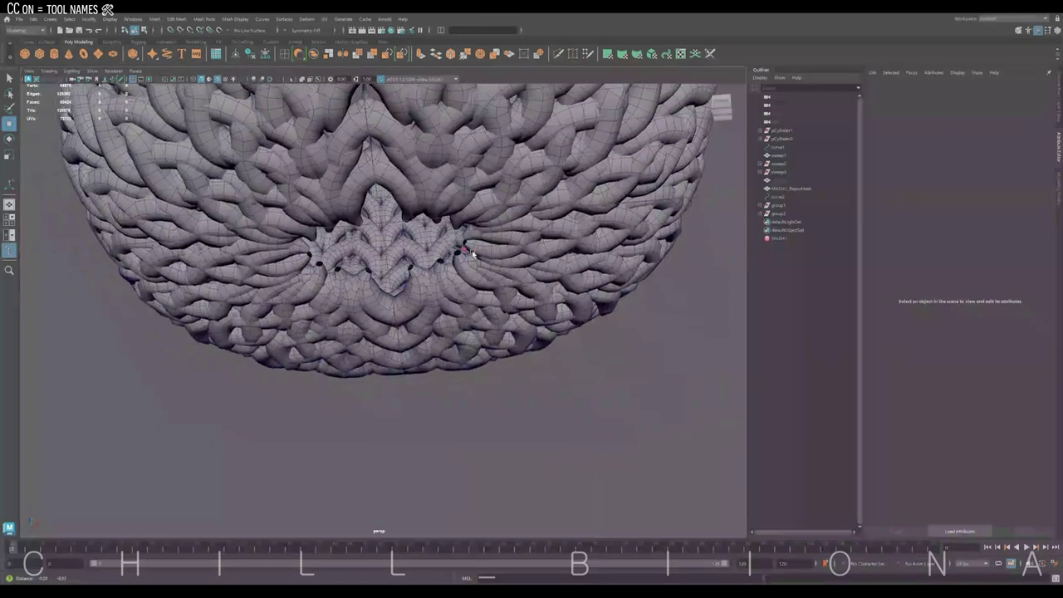
In top view, enter vertex mode on the knit group and select vertices around the centre hole.
{"action": "key", "text": "space"}
{"action": "key", "text": "space"}
{"action": "left_click", "coordinate": [390, 260]}
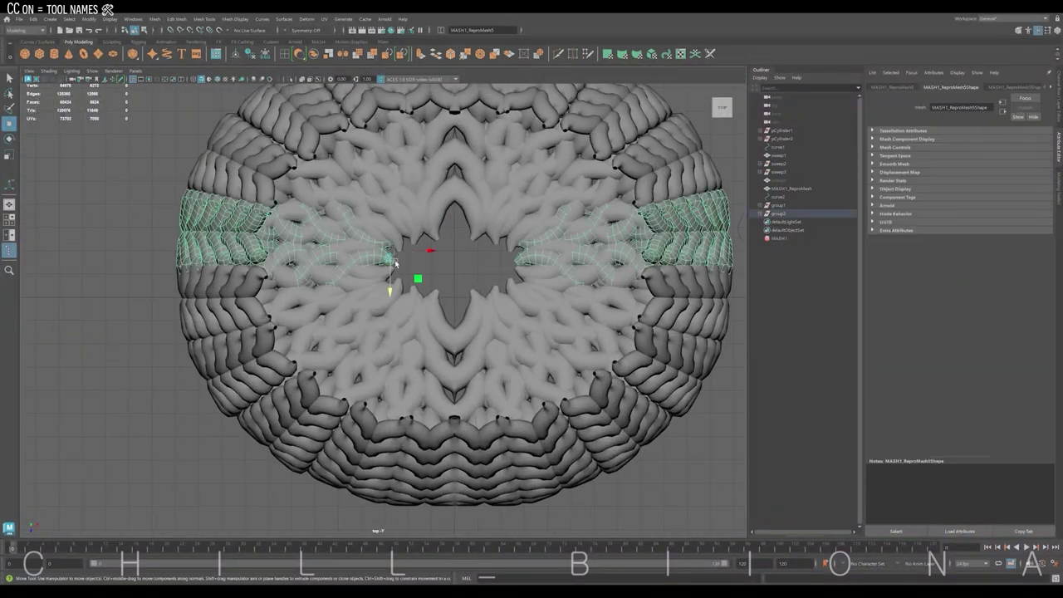
{"action": "right_click_drag", "start_coordinate": [387, 258], "coordinate": [364, 258]}
{"action": "left_click_drag", "start_coordinate": [382, 232], "coordinate": [532, 285]}
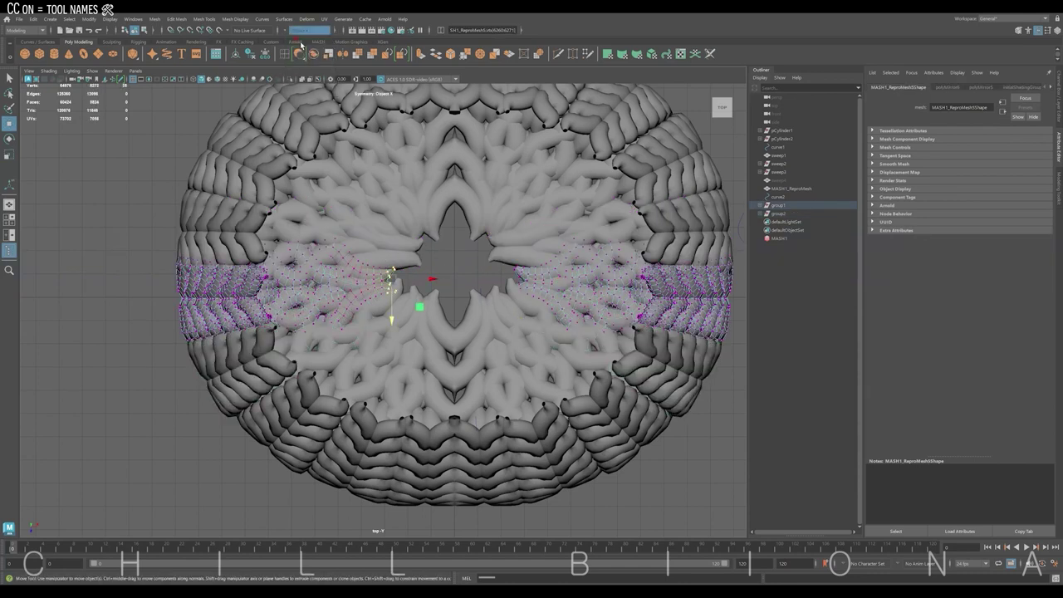
{"action": "left_click", "coordinate": [395, 304]}
{"action": "left_click", "coordinate": [484, 332]}
Gather the remaining inner column ends so they meet at the base centre.
{"action": "left_click", "coordinate": [451, 261]}
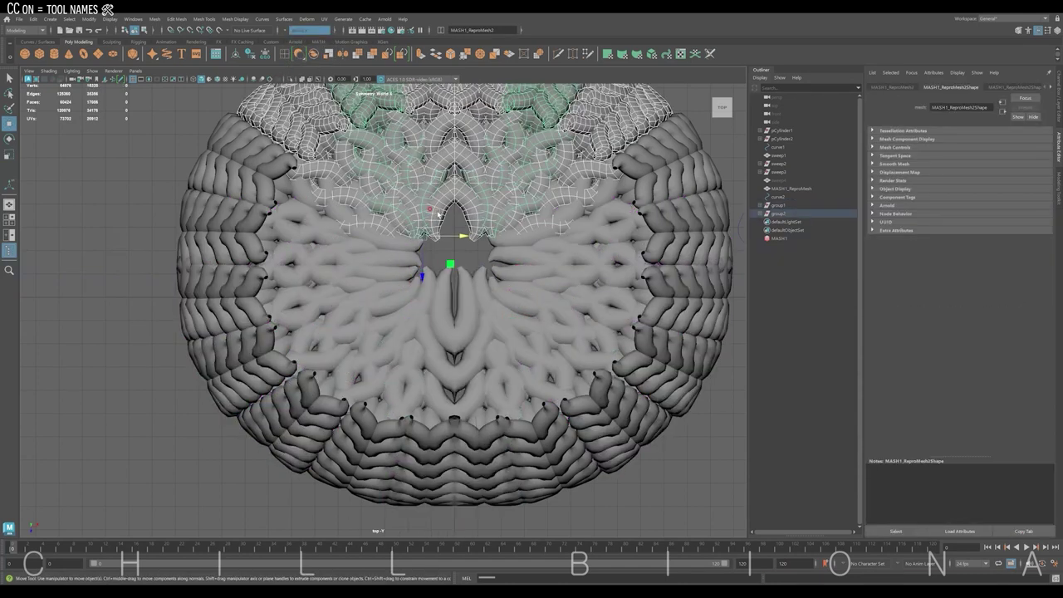
{"action": "left_click", "coordinate": [422, 245]}
{"action": "left_click", "coordinate": [504, 268]}
{"action": "left_click", "coordinate": [499, 291]}
{"action": "left_click", "coordinate": [490, 269]}
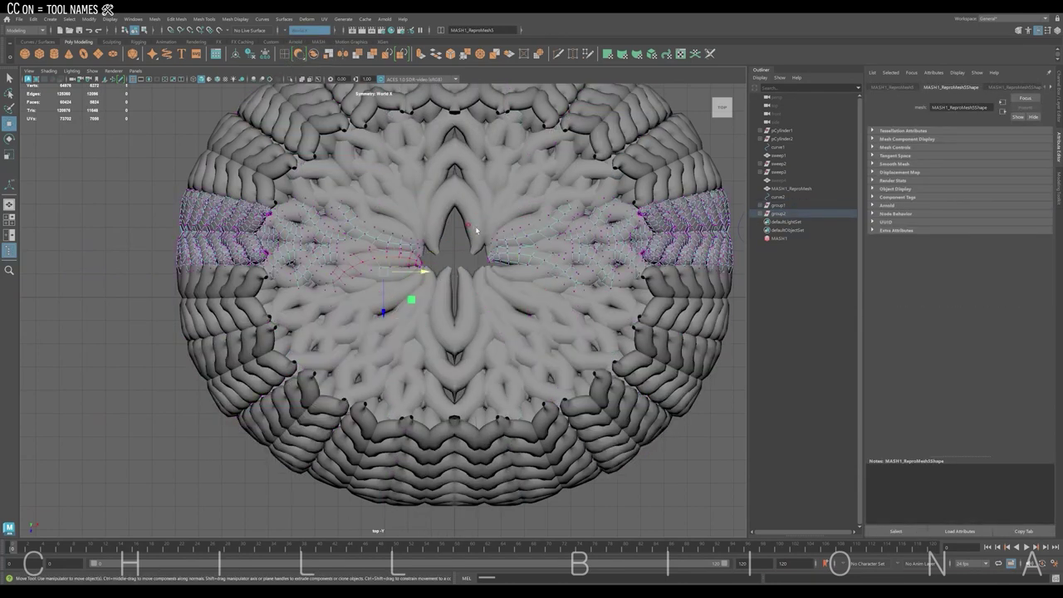
{"action": "left_click", "coordinate": [488, 274]}
{"action": "left_click", "coordinate": [478, 280]}
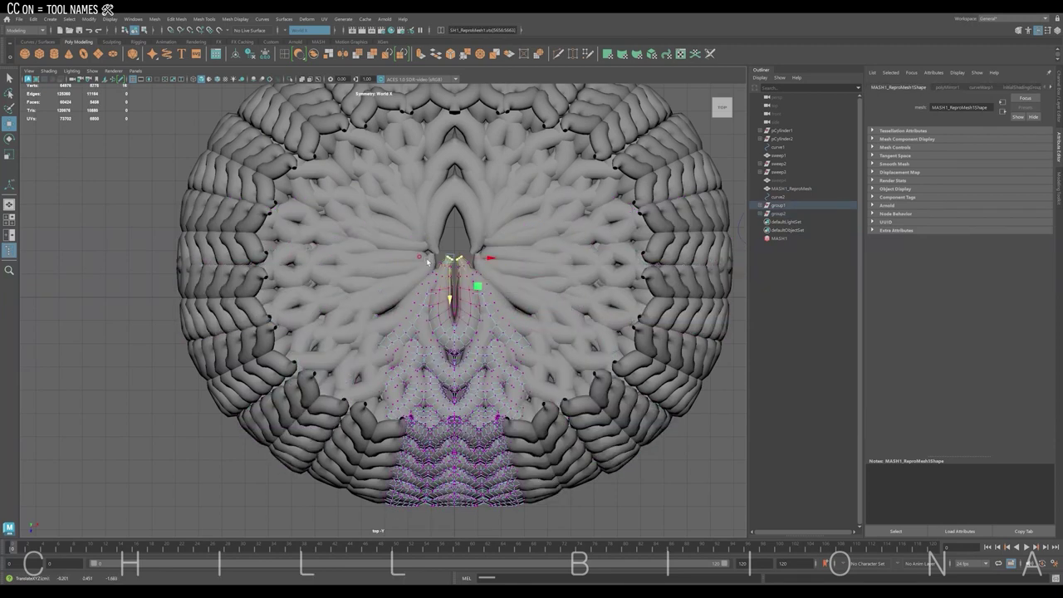
{"action": "left_click", "coordinate": [491, 256]}
{"action": "left_click", "coordinate": [477, 249]}
{"action": "left_click", "coordinate": [477, 282]}
{"action": "left_click", "coordinate": [494, 270]}
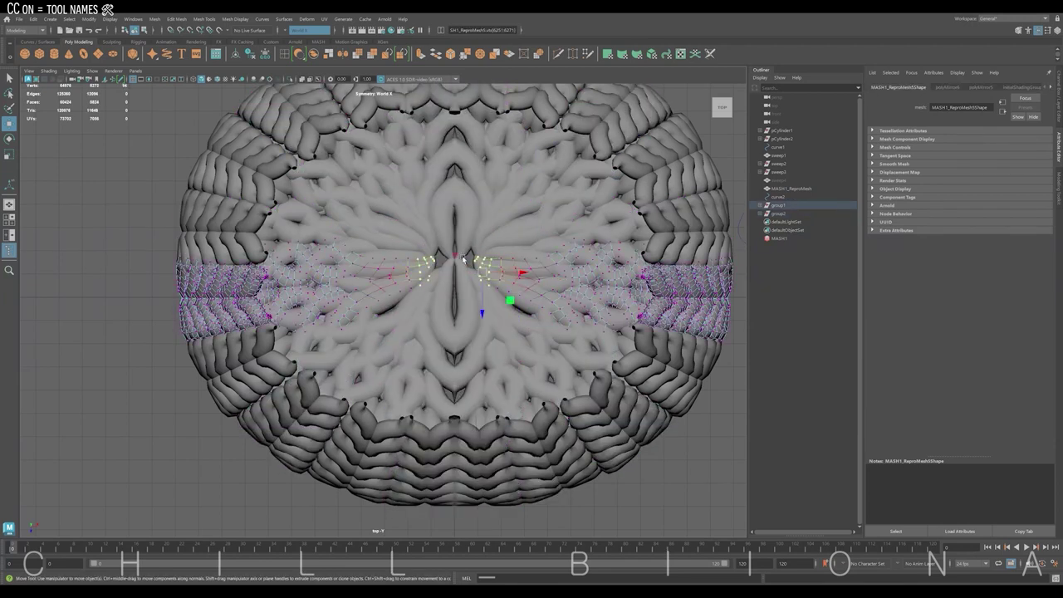
{"action": "left_click", "coordinate": [507, 241]}
{"action": "mouse_move", "coordinate": [507, 241]}
{"action": "left_mouse_down", "text": "alt"}
{"action": "mouse_move", "coordinate": [290, 288]}
{"action": "mouse_move", "coordinate": [498, 237]}
{"action": "left_mouse_up", "text": "alt"}
{"action": "right_click_drag", "start_coordinate": [498, 237], "coordinate": [544, 206]}
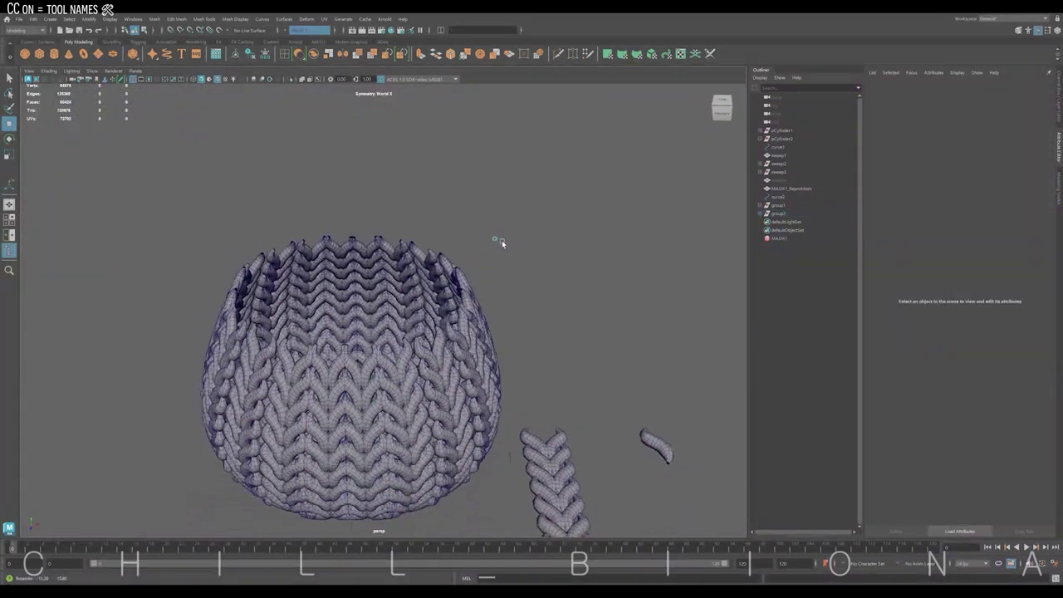
Turn symmetry off and draw a torus ring, moving and scaling it toward the rim.
{"action": "left_click", "coordinate": [298, 31]}
{"action": "left_click", "coordinate": [297, 34]}
{"action": "mouse_move", "coordinate": [202, 147]}
{"action": "left_mouse_down", "text": "alt"}
{"action": "mouse_move", "coordinate": [274, 385]}
{"action": "mouse_move", "coordinate": [378, 411]}
{"action": "mouse_move", "coordinate": [345, 432]}
{"action": "mouse_move", "coordinate": [329, 435]}
{"action": "mouse_move", "coordinate": [261, 227]}
{"action": "mouse_move", "coordinate": [362, 259]}
{"action": "mouse_move", "coordinate": [293, 266]}
{"action": "left_mouse_up", "text": "alt"}
{"action": "key", "text": "w"}
{"action": "key", "text": "r"}
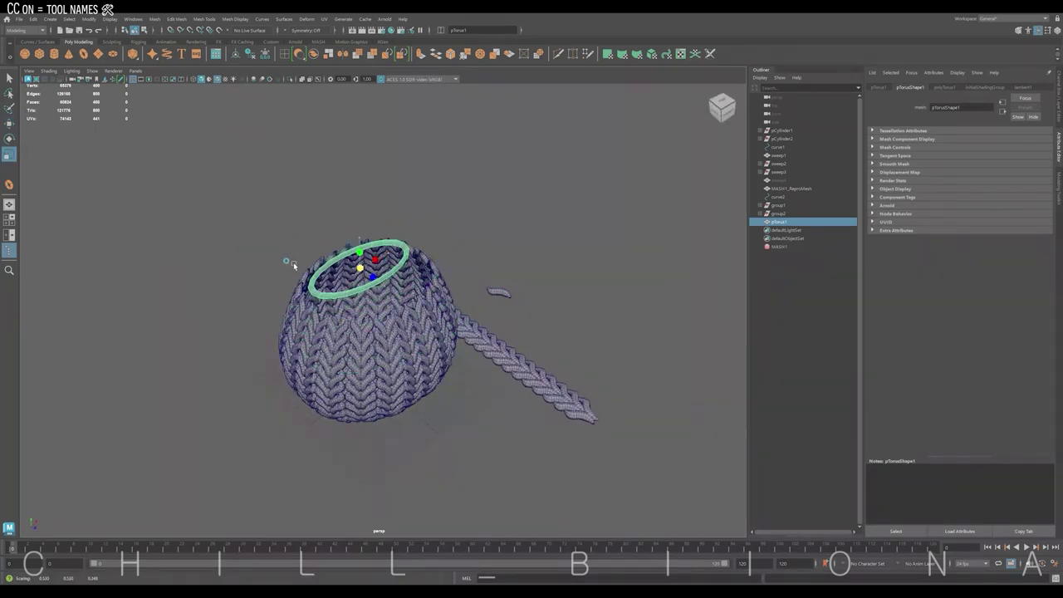
Resize the torus to fit, lower it onto the basket's top edge and thicken it.
{"action": "key", "text": "space"}
{"action": "left_click_drag", "start_coordinate": [277, 170], "coordinate": [241, 226]}
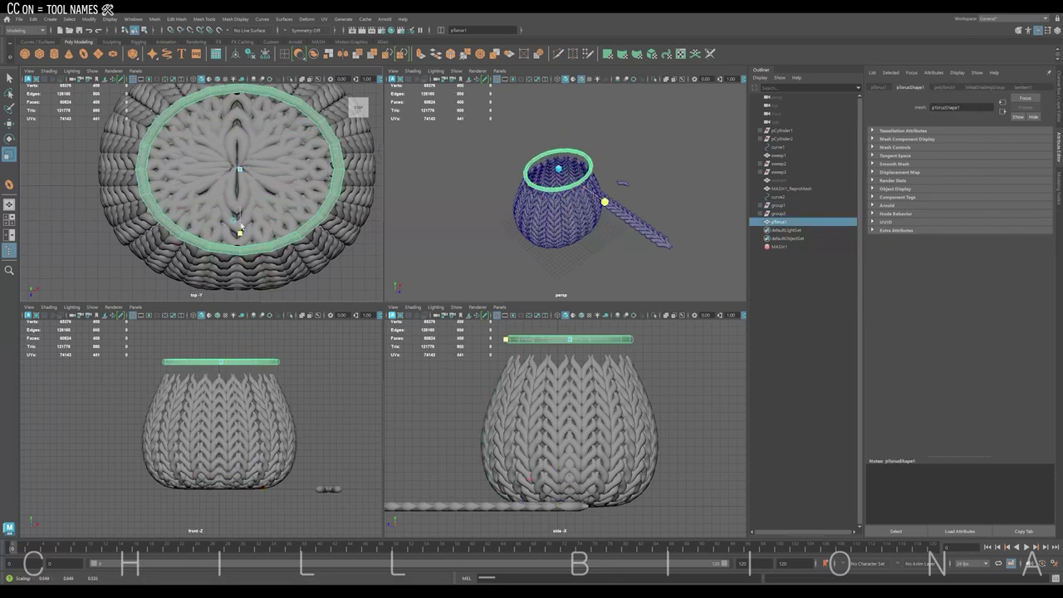
{"action": "key", "text": "w"}
{"action": "left_click_drag", "start_coordinate": [221, 334], "coordinate": [222, 346]}
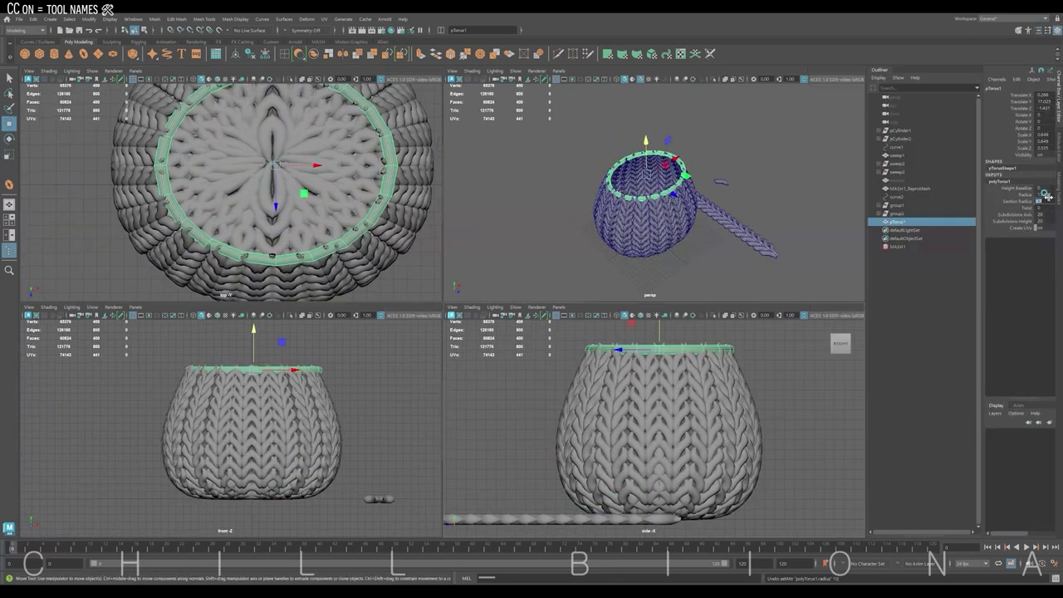
{"action": "middle_click_drag", "start_coordinate": [1046, 196], "coordinate": [1048, 197]}
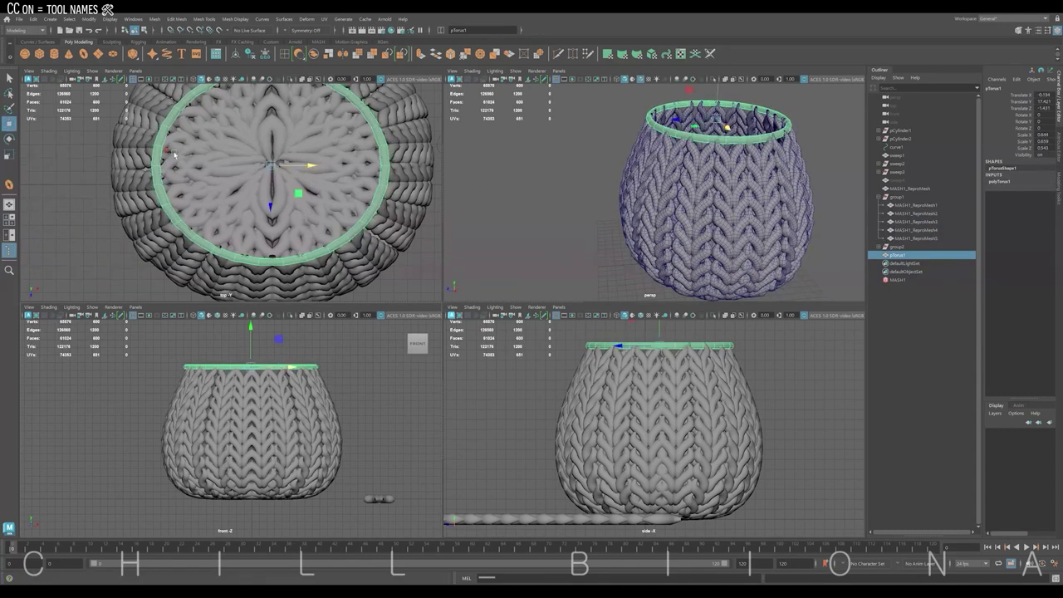
{"action": "left_click", "coordinate": [37, 41]}
{"action": "left_click", "coordinate": [52, 54]}
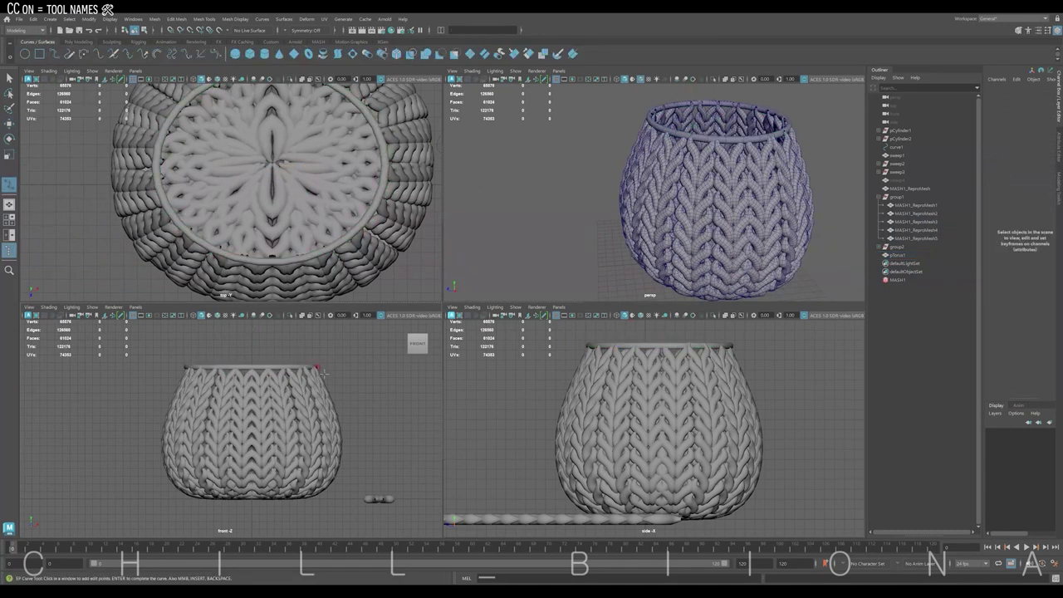
Draw a short hooked EP curve, curve2, and frame it against the basket rim.
{"action": "left_click", "coordinate": [320, 370]}
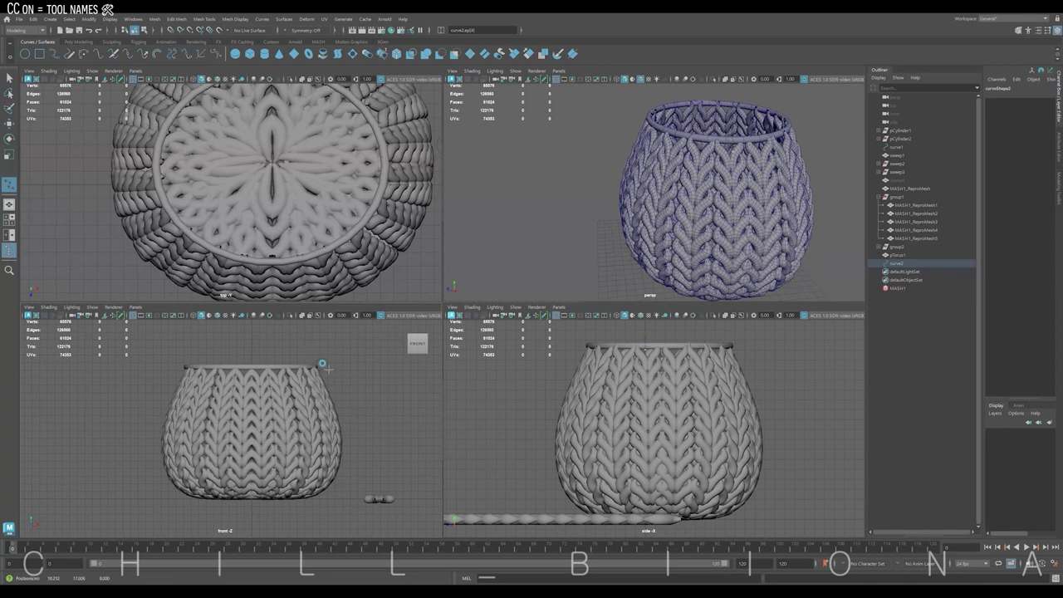
{"action": "key", "text": "w"}
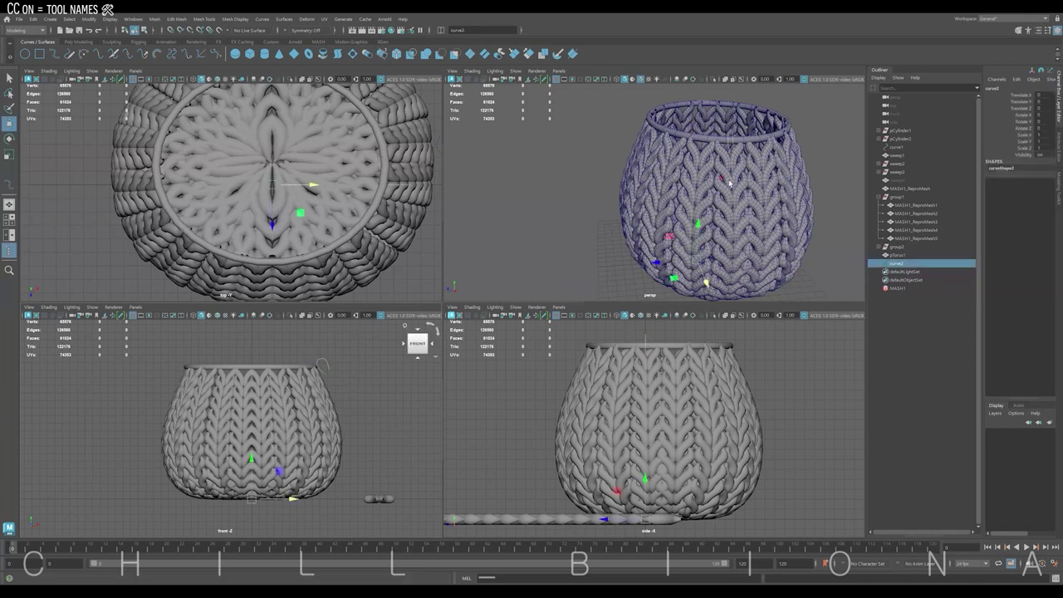
{"action": "scroll", "coordinate": [668, 216], "scroll_direction": "up", "scroll_amount": 3}
{"action": "left_click", "coordinate": [78, 42]}
{"action": "left_click", "coordinate": [235, 54]}
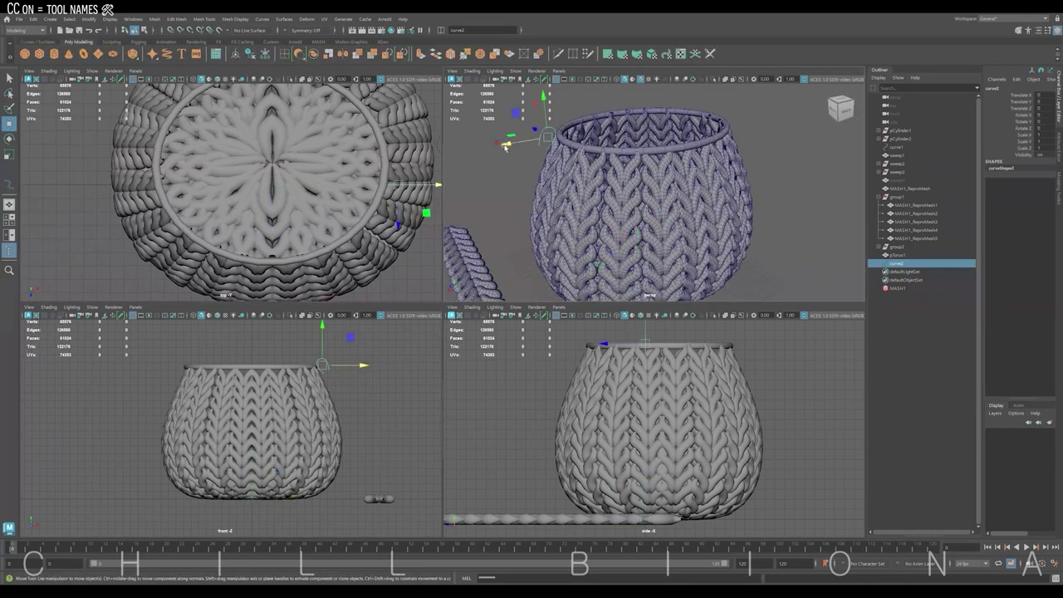
{"action": "key", "text": "f"}
{"action": "left_click_drag", "start_coordinate": [654, 262], "coordinate": [653, 158], "text": "alt"}
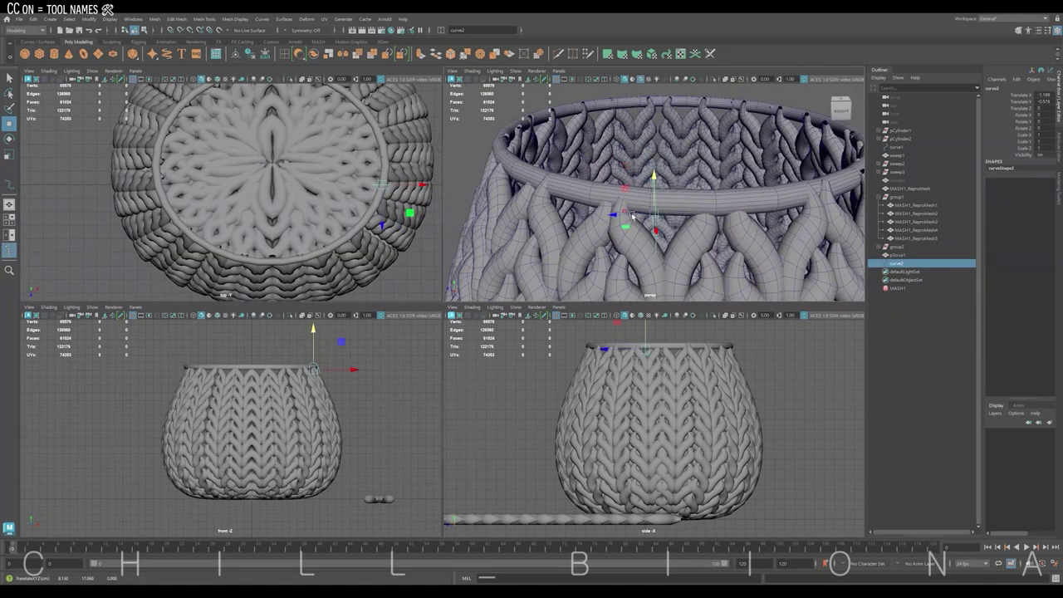
{"action": "key", "text": "w"}
{"action": "scroll", "coordinate": [664, 215], "scroll_direction": "down", "scroll_amount": 5}
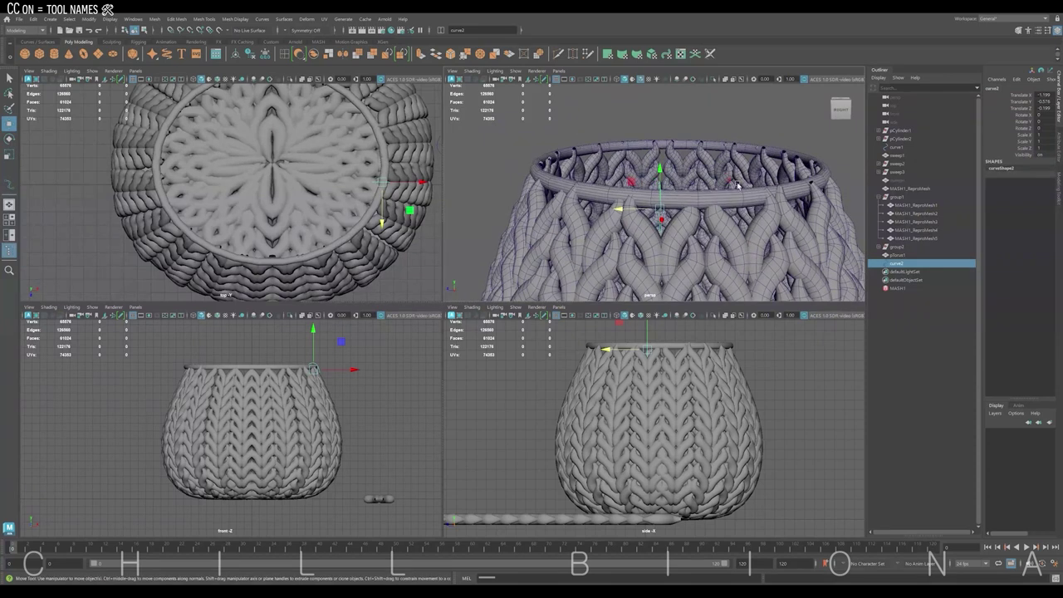
Sweep curve2 into a tube with Start to End interpolation, profile scale about 0.47, tapered.
{"action": "left_click", "coordinate": [166, 54]}
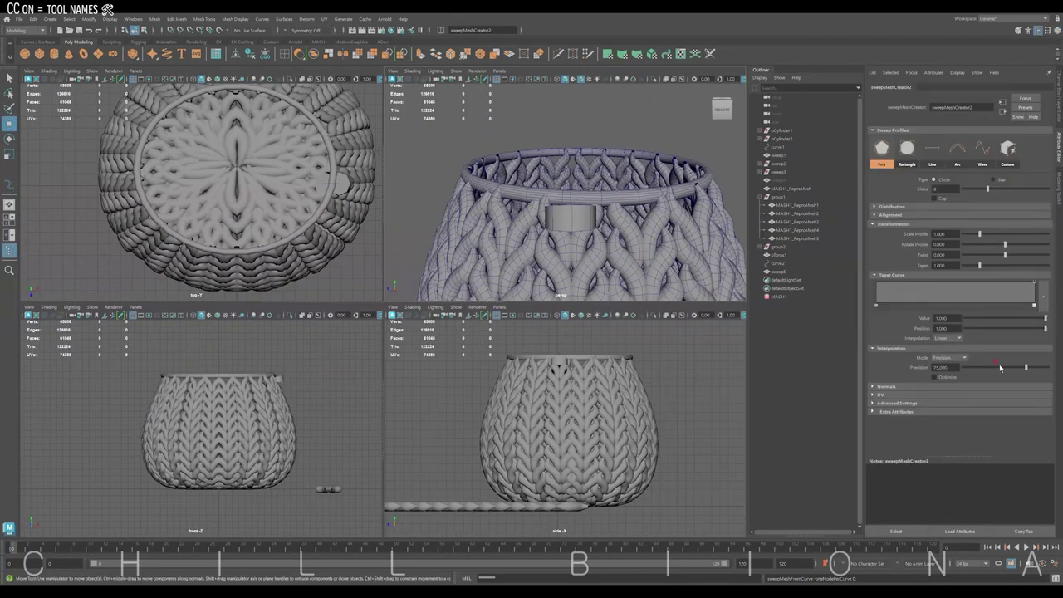
{"action": "left_click", "coordinate": [949, 357]}
{"action": "left_click", "coordinate": [957, 376]}
{"action": "scroll", "coordinate": [617, 244], "scroll_direction": "up", "scroll_amount": 3}
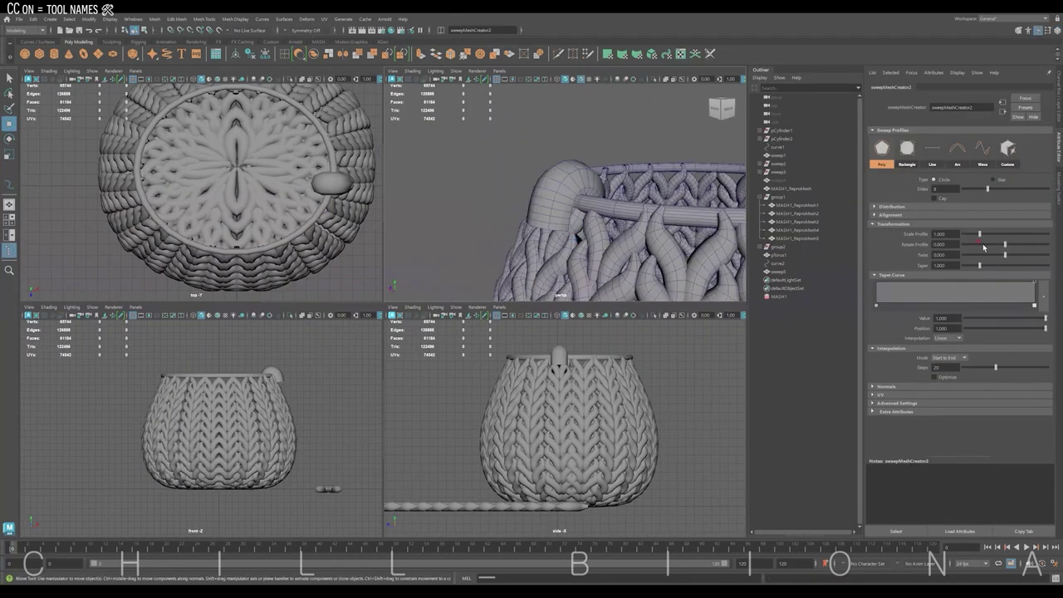
{"action": "left_click_drag", "start_coordinate": [980, 234], "coordinate": [971, 235]}
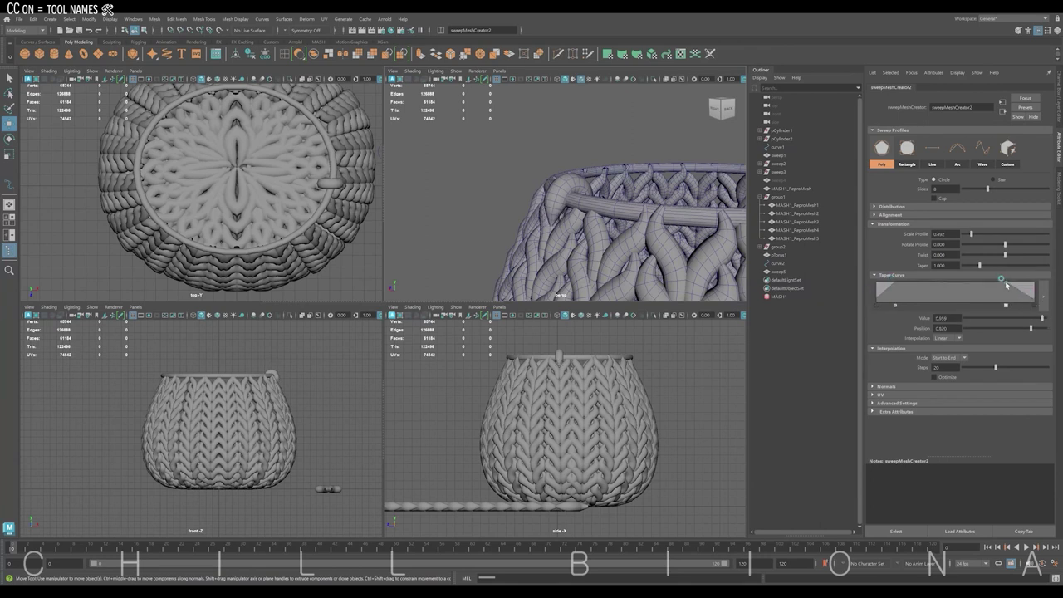
{"action": "left_click_drag", "start_coordinate": [1006, 284], "coordinate": [1042, 299]}
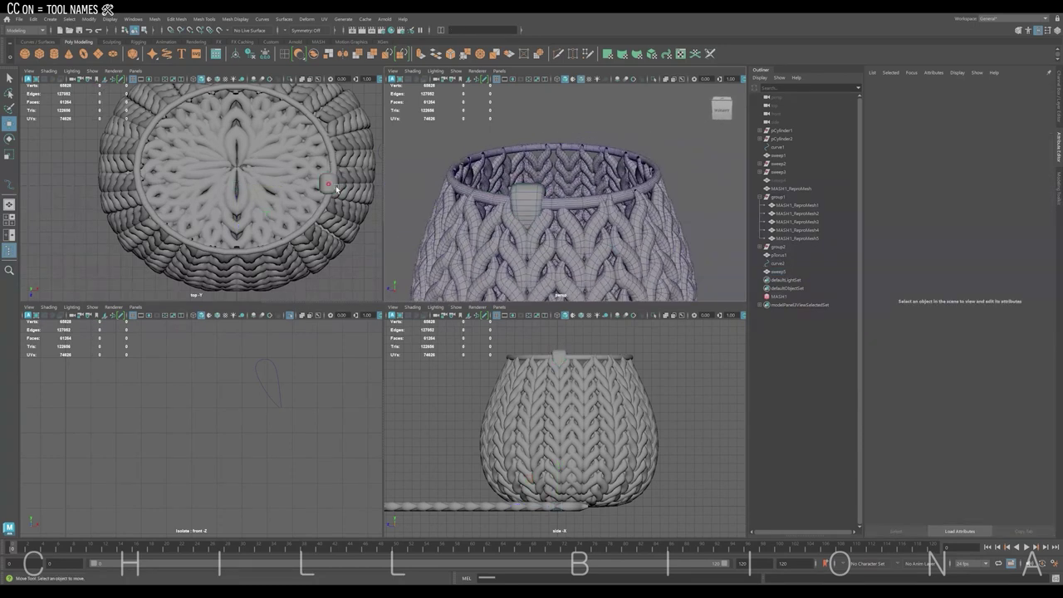
Duplicate the rim loop and swing the copy along the rim band.
{"action": "scroll", "coordinate": [309, 238], "scroll_direction": "up", "scroll_amount": 2}
{"action": "scroll", "coordinate": [309, 238], "scroll_direction": "down", "scroll_amount": 2}
{"action": "key", "text": "ctrl+d"}
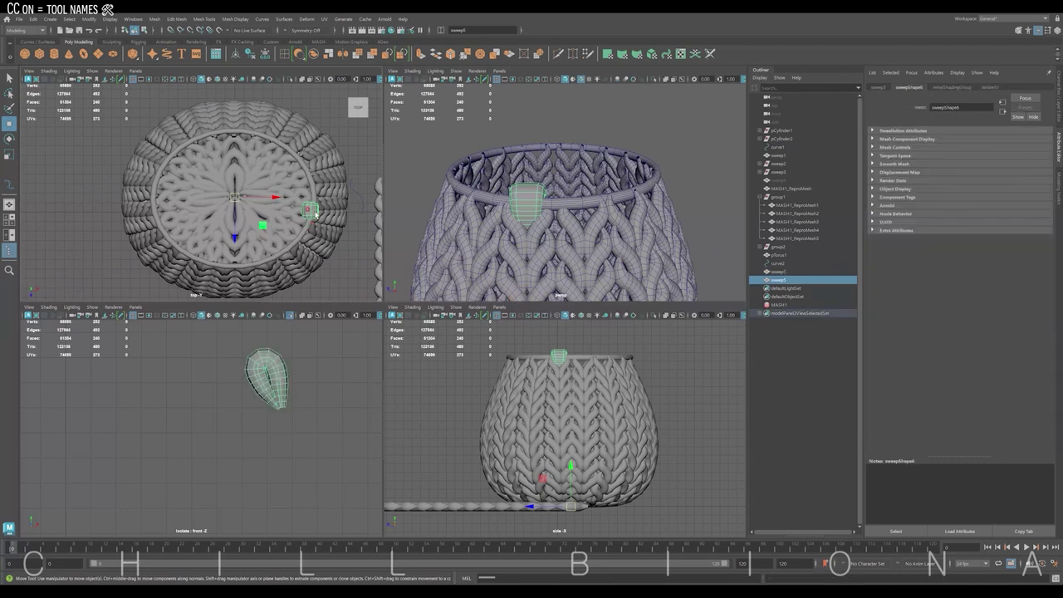
{"action": "key", "text": "e"}
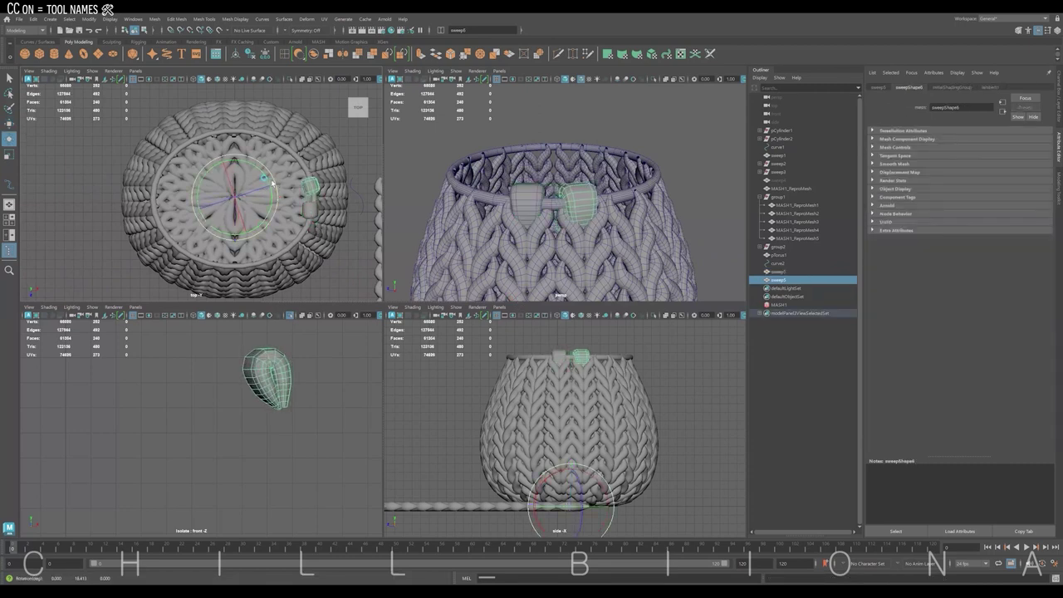
{"action": "left_click_drag", "start_coordinate": [741, 211], "coordinate": [608, 194], "text": "alt"}
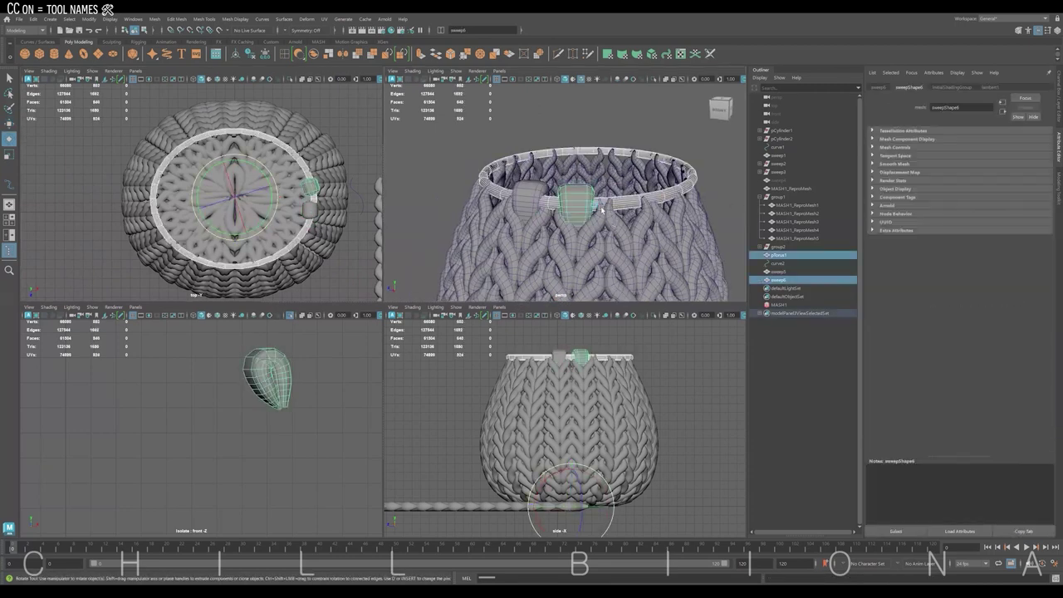
{"action": "key", "text": "w"}
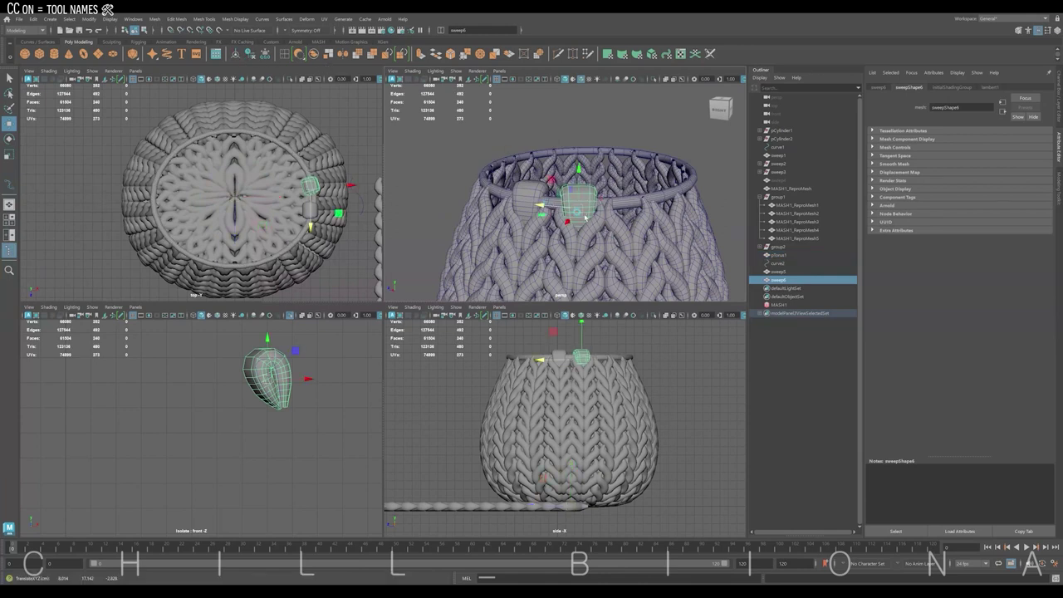
Add further loop copies, shifting each one along the rim.
{"action": "key", "text": "e"}
{"action": "key", "text": "w"}
{"action": "key", "text": "ctrl+d"}
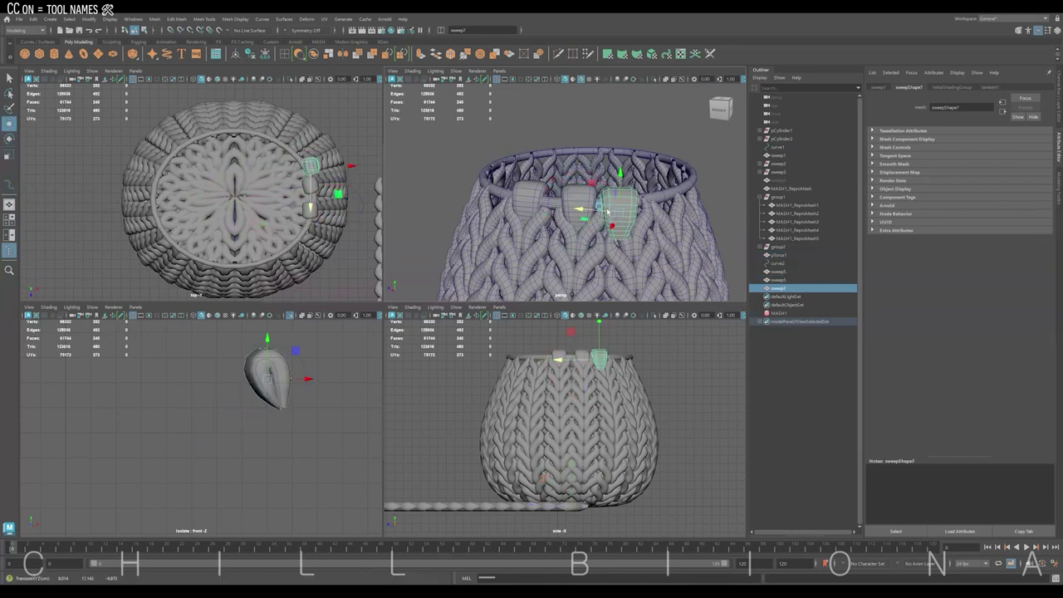
{"action": "mouse_move", "coordinate": [267, 378]}
{"action": "left_mouse_down"}
{"action": "mouse_move", "coordinate": [237, 378]}
{"action": "mouse_move", "coordinate": [242, 390]}
{"action": "left_mouse_up"}
{"action": "key", "text": "e"}
{"action": "key", "text": "w"}
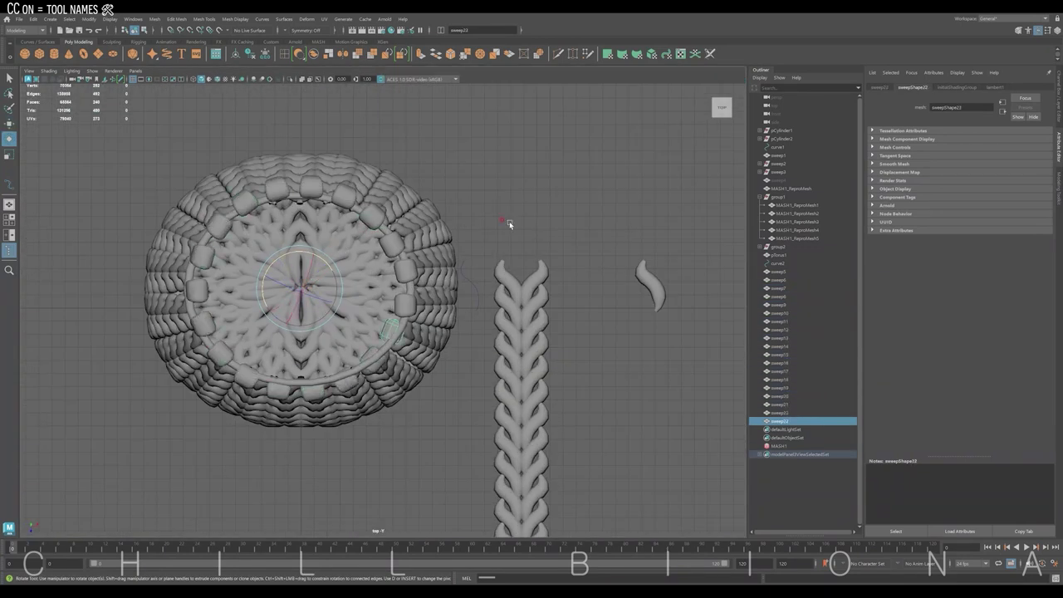
Check the placed rim loops one by one in the four-view layout.
{"action": "key", "text": "space"}
{"action": "left_click", "coordinate": [528, 187]}
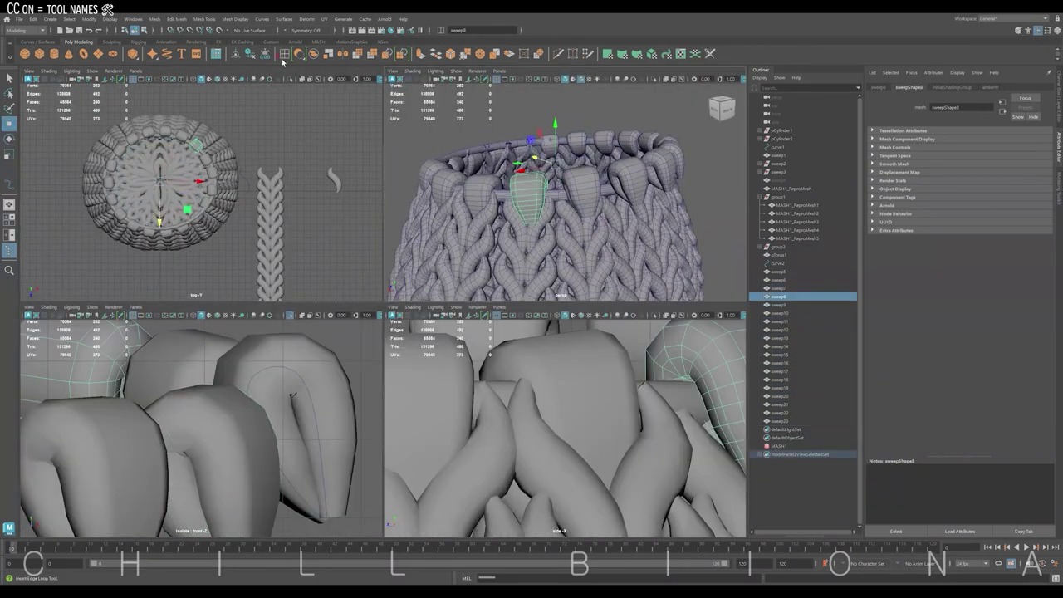
{"action": "key", "text": "w"}
{"action": "scroll", "coordinate": [535, 214], "scroll_direction": "up", "scroll_amount": 2}
{"action": "scroll", "coordinate": [535, 214], "scroll_direction": "down", "scroll_amount": 3}
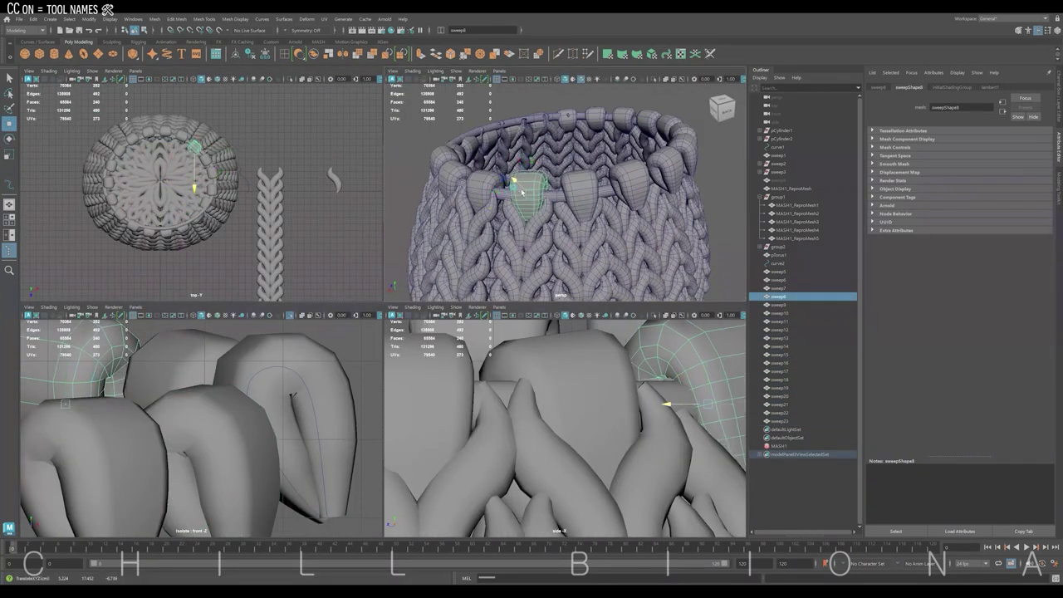
{"action": "mouse_move", "coordinate": [536, 214]}
{"action": "left_mouse_down", "text": "alt"}
{"action": "mouse_move", "coordinate": [581, 216]}
{"action": "mouse_move", "coordinate": [531, 191]}
{"action": "mouse_move", "coordinate": [581, 199]}
{"action": "left_mouse_up", "text": "alt"}
{"action": "left_click", "coordinate": [591, 207]}
{"action": "left_click", "coordinate": [569, 178]}
Inspect the remaining loops around the rim in the enlarged perspective view.
{"action": "key", "text": "space"}
{"action": "left_click_drag", "start_coordinate": [581, 278], "coordinate": [465, 266], "text": "alt"}
{"action": "left_click", "coordinate": [533, 280]}
{"action": "left_click", "coordinate": [439, 297]}
{"action": "mouse_move", "coordinate": [534, 280]}
{"action": "left_mouse_down", "text": "alt"}
{"action": "mouse_move", "coordinate": [438, 296]}
{"action": "mouse_move", "coordinate": [451, 305]}
{"action": "mouse_move", "coordinate": [463, 291]}
{"action": "mouse_move", "coordinate": [434, 308]}
{"action": "mouse_move", "coordinate": [498, 305]}
{"action": "left_mouse_up", "text": "alt"}
{"action": "left_click", "coordinate": [462, 291]}
{"action": "left_click", "coordinate": [434, 308]}
{"action": "left_click", "coordinate": [450, 297]}
{"action": "scroll", "coordinate": [499, 305], "scroll_direction": "down", "scroll_amount": 5}
{"action": "left_click", "coordinate": [436, 348]}
In MASH1_Distribute, set Number of Points to 17 and Z Offset to about 33.1.
{"action": "left_click", "coordinate": [1048, 88]}
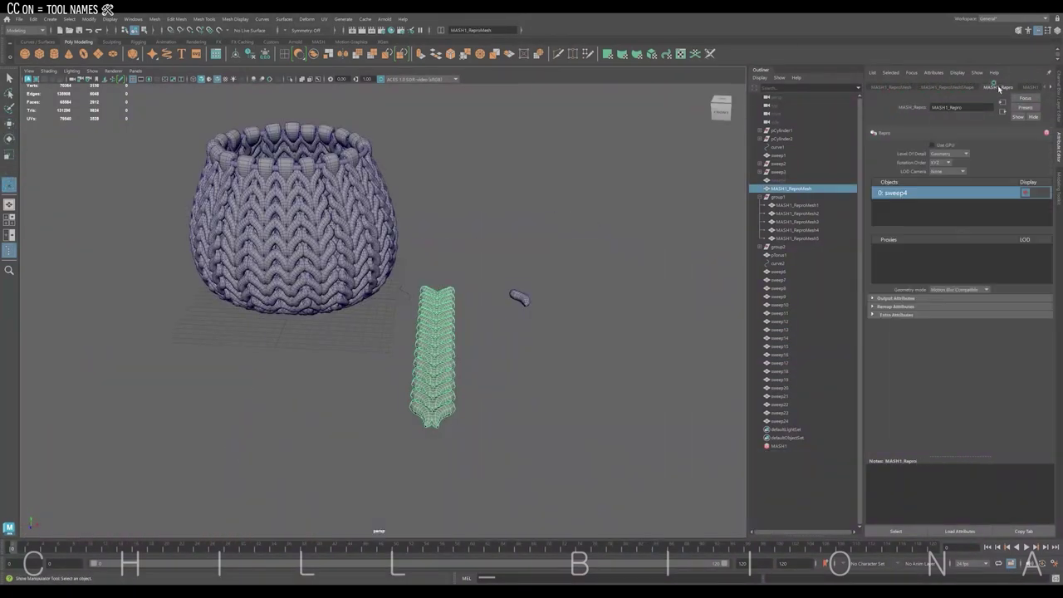
{"action": "left_click", "coordinate": [1047, 88]}
{"action": "left_click_drag", "start_coordinate": [973, 146], "coordinate": [976, 149]}
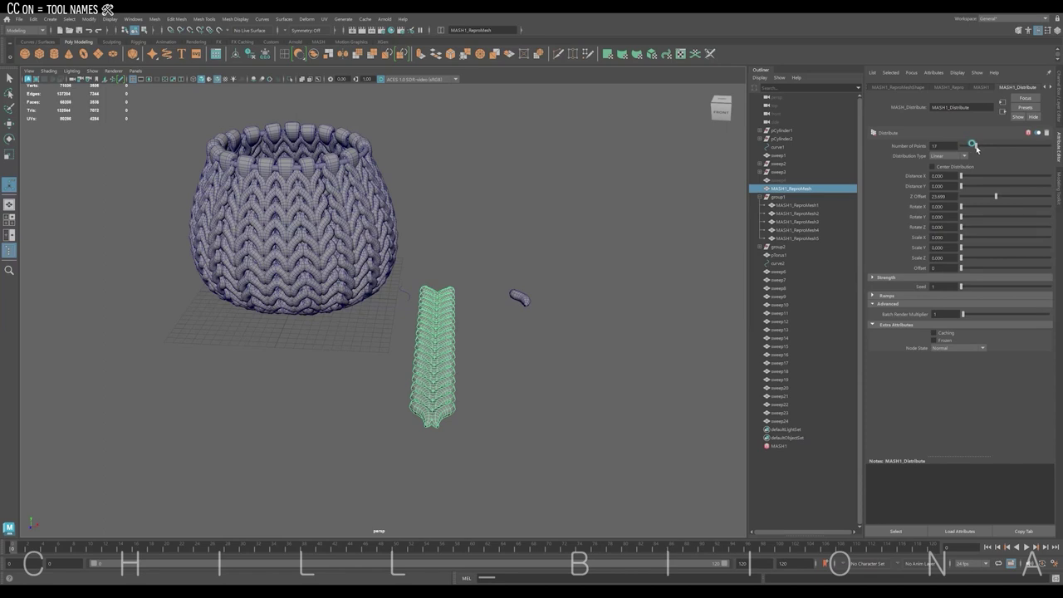
{"action": "left_click_drag", "start_coordinate": [994, 196], "coordinate": [1009, 195]}
{"action": "mouse_move", "coordinate": [432, 316]}
{"action": "left_mouse_down", "text": "alt"}
{"action": "mouse_move", "coordinate": [492, 323]}
{"action": "mouse_move", "coordinate": [316, 324]}
{"action": "left_mouse_up", "text": "alt"}
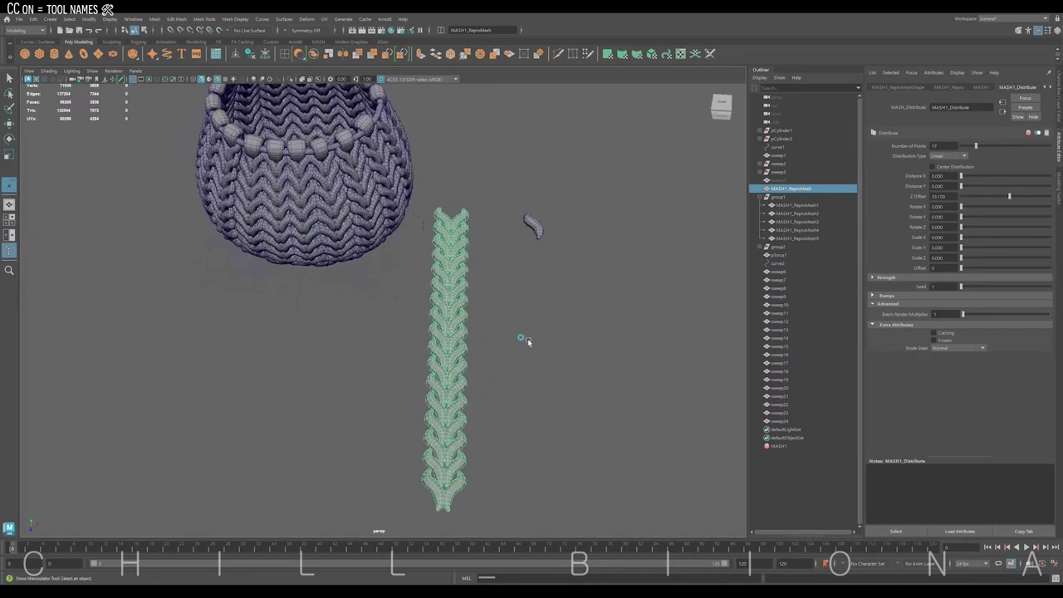
Move the stitch strip over beside the basket in the four-view layout.
{"action": "left_click", "coordinate": [292, 321]}
{"action": "key", "text": "space"}
{"action": "left_click", "coordinate": [581, 212]}
{"action": "key", "text": "w"}
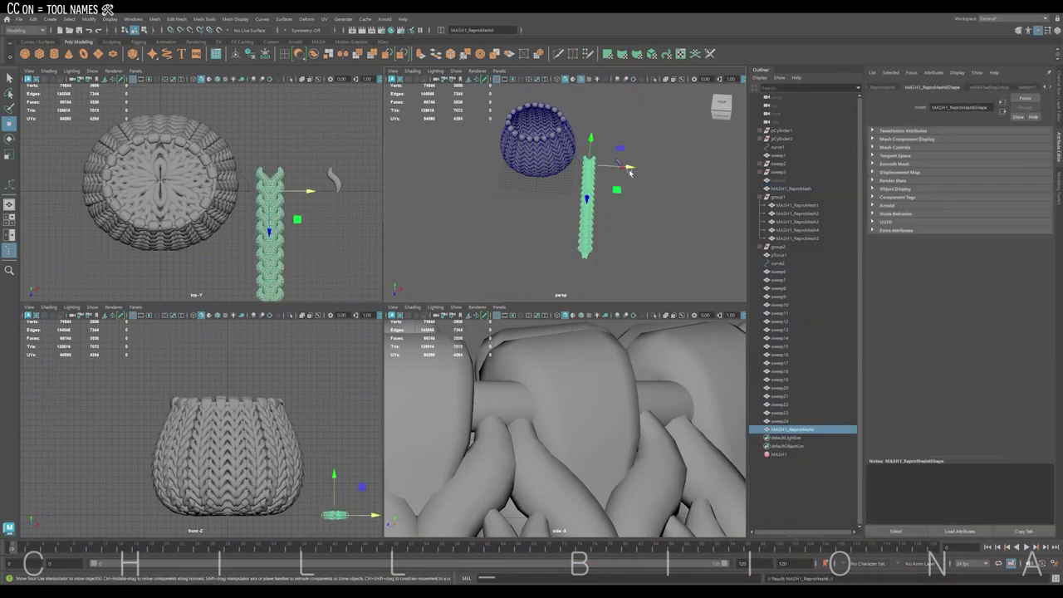
{"action": "middle_click_drag", "start_coordinate": [606, 221], "coordinate": [457, 127]}
{"action": "key", "text": "space"}
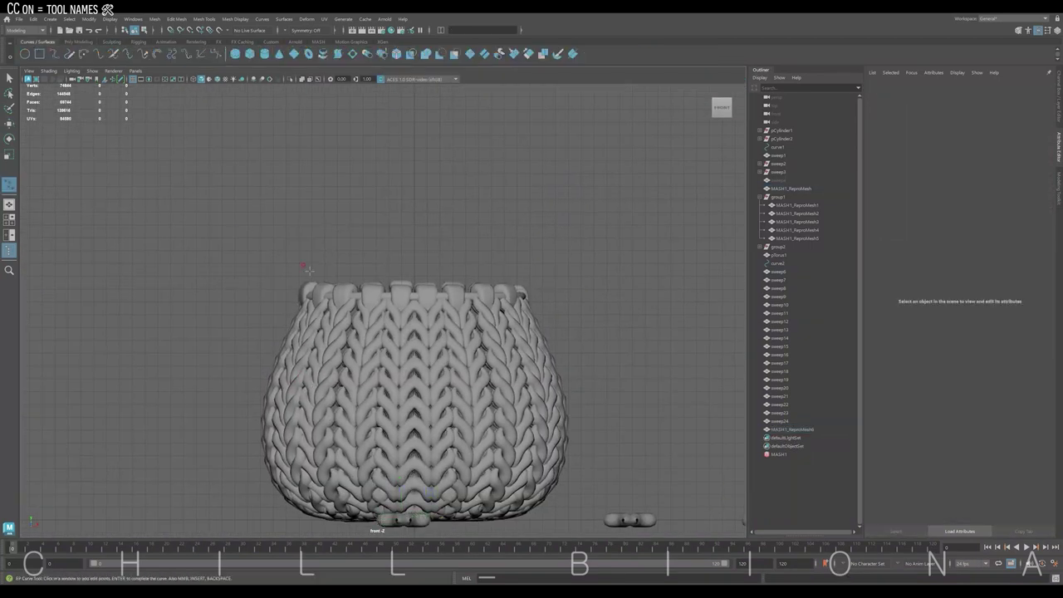
Finish drawing the handle curve above the basket and return to the four-view layout.
{"action": "left_click", "coordinate": [312, 258]}
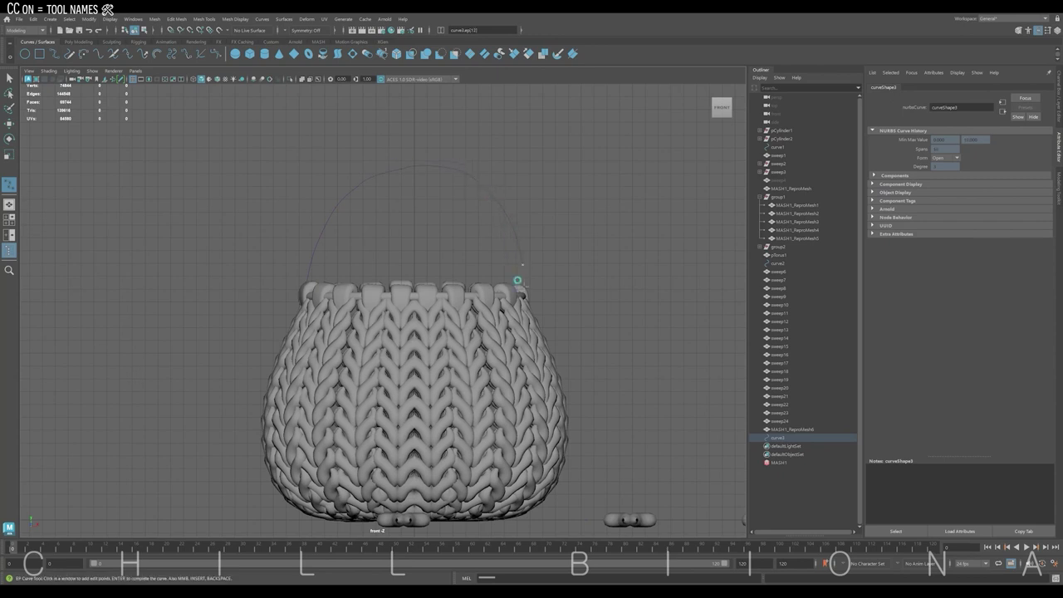
{"action": "key", "text": "Return"}
{"action": "key", "text": "space"}
{"action": "key", "text": "w"}
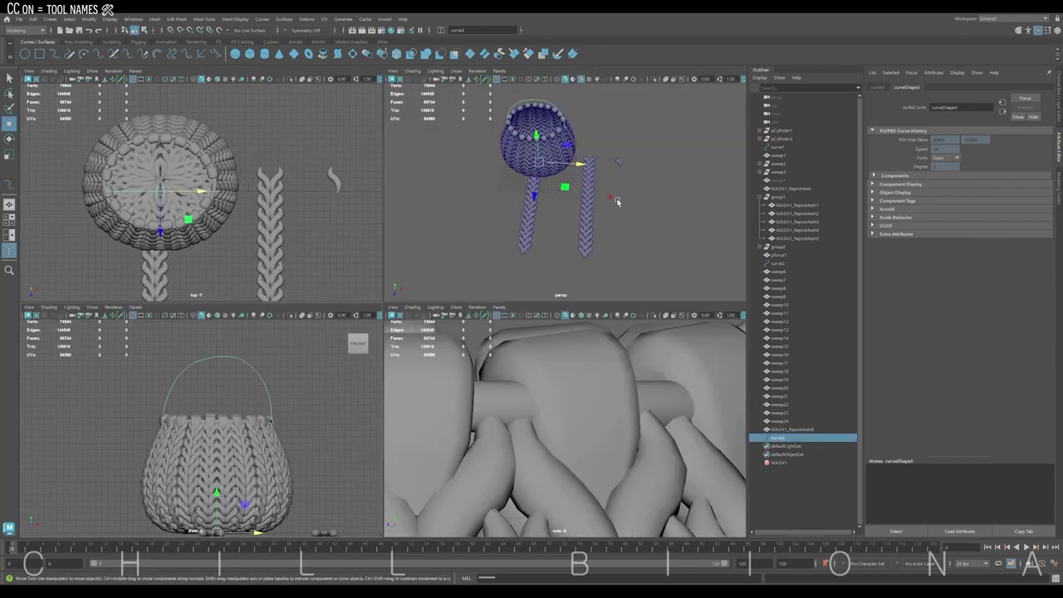
{"action": "scroll", "coordinate": [629, 231], "scroll_direction": "up", "scroll_amount": 3}
{"action": "scroll", "coordinate": [629, 231], "scroll_direction": "up", "scroll_amount": 3}
{"action": "scroll", "coordinate": [629, 231], "scroll_direction": "down", "scroll_amount": 3}
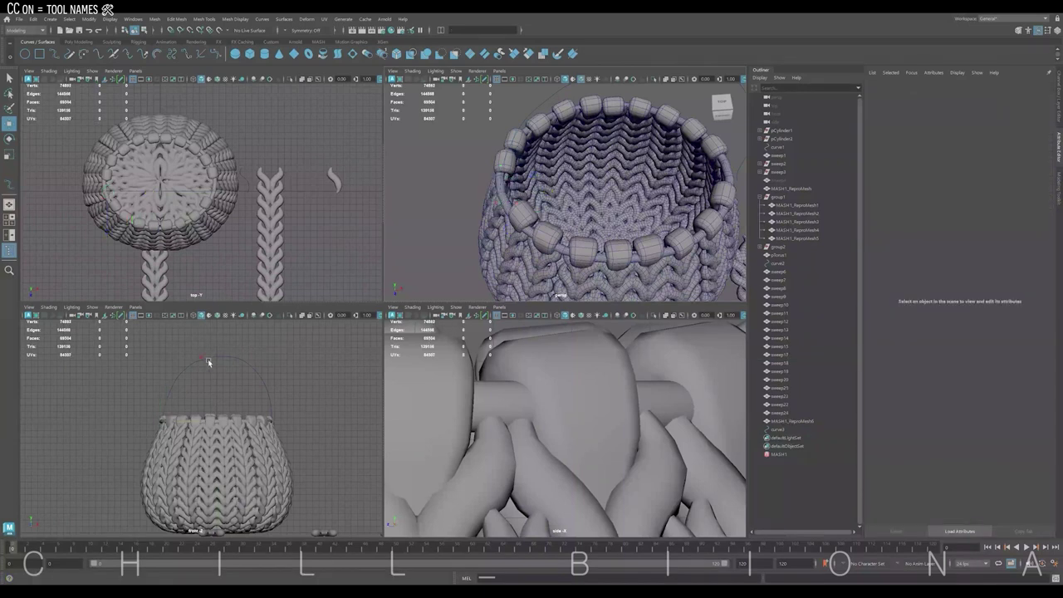
In the maximized front view, move curve3's top CVs to flatten it into a lower, smooth arch.
{"action": "key", "text": "space"}
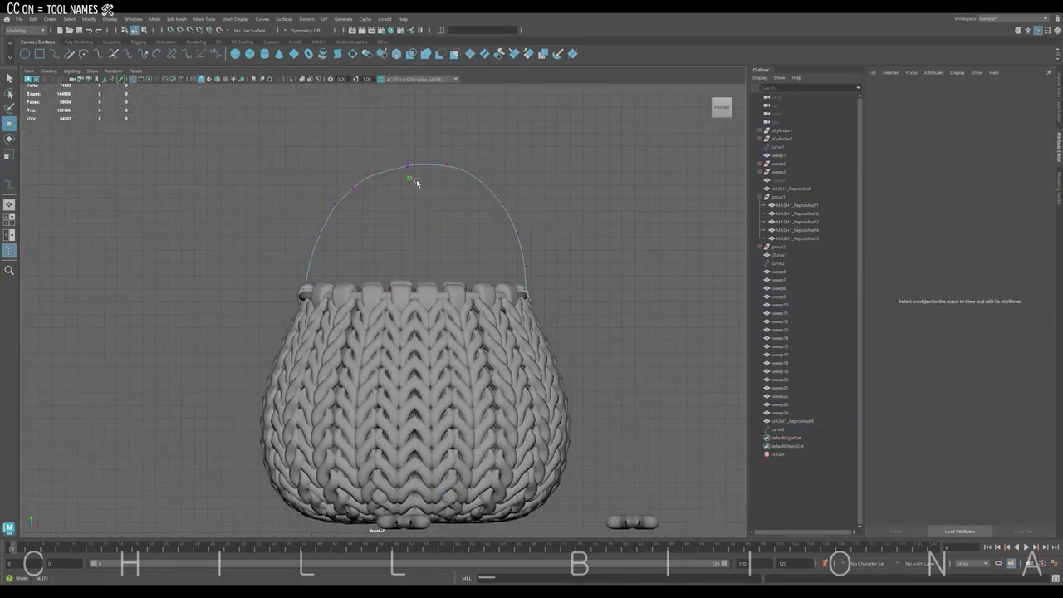
{"action": "scroll", "coordinate": [416, 180], "scroll_direction": "up", "scroll_amount": 1}
{"action": "right_click_drag", "start_coordinate": [540, 314], "coordinate": [562, 321]}
{"action": "left_click", "coordinate": [563, 321]}
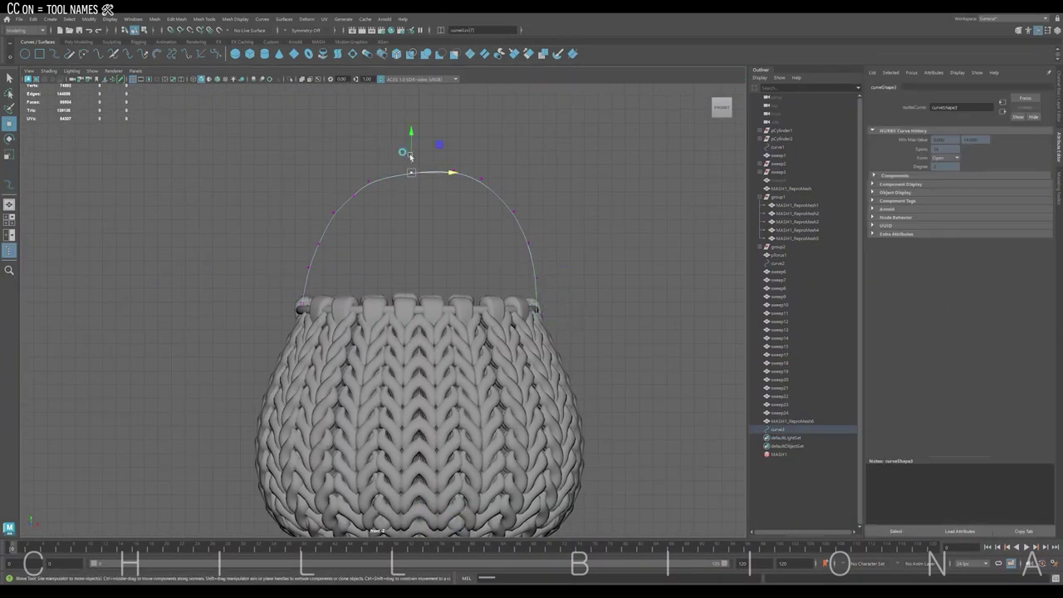
{"action": "left_click_drag", "start_coordinate": [410, 156], "coordinate": [424, 152]}
{"action": "left_click", "coordinate": [507, 222]}
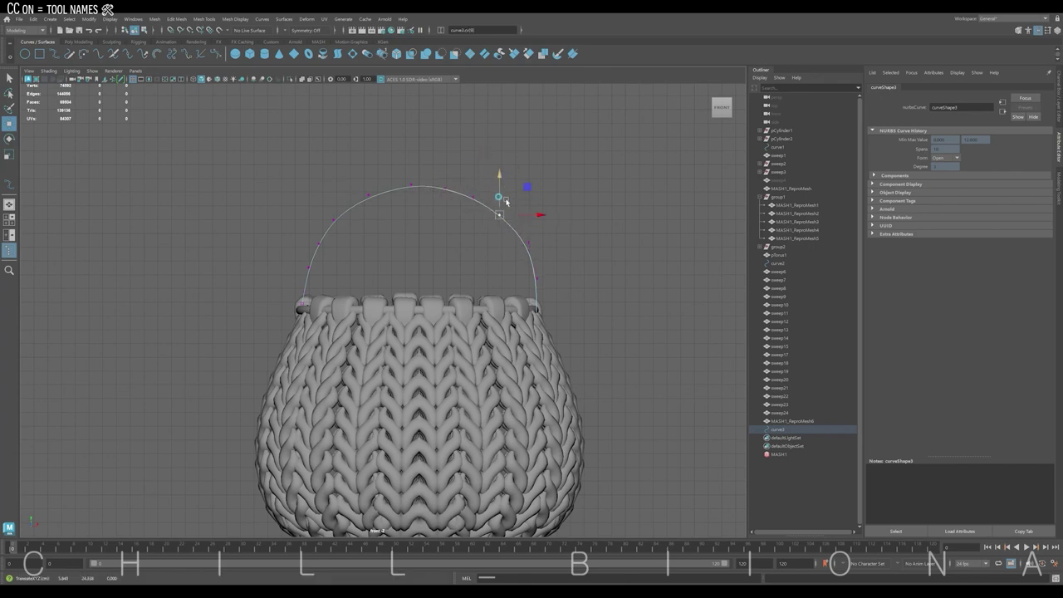
{"action": "left_click", "coordinate": [333, 219]}
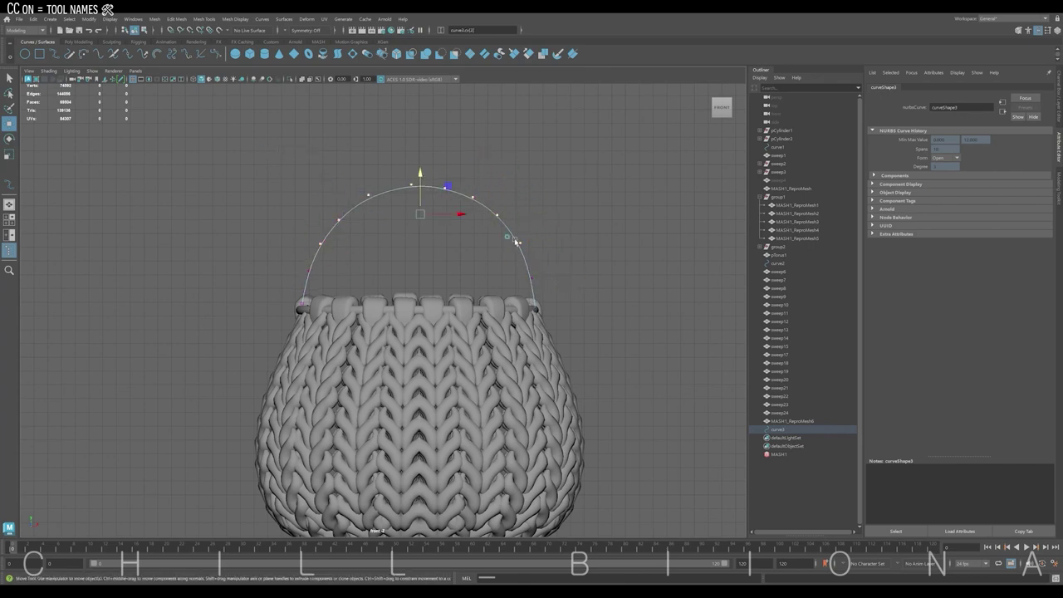
{"action": "left_click_drag", "start_coordinate": [419, 172], "coordinate": [416, 176]}
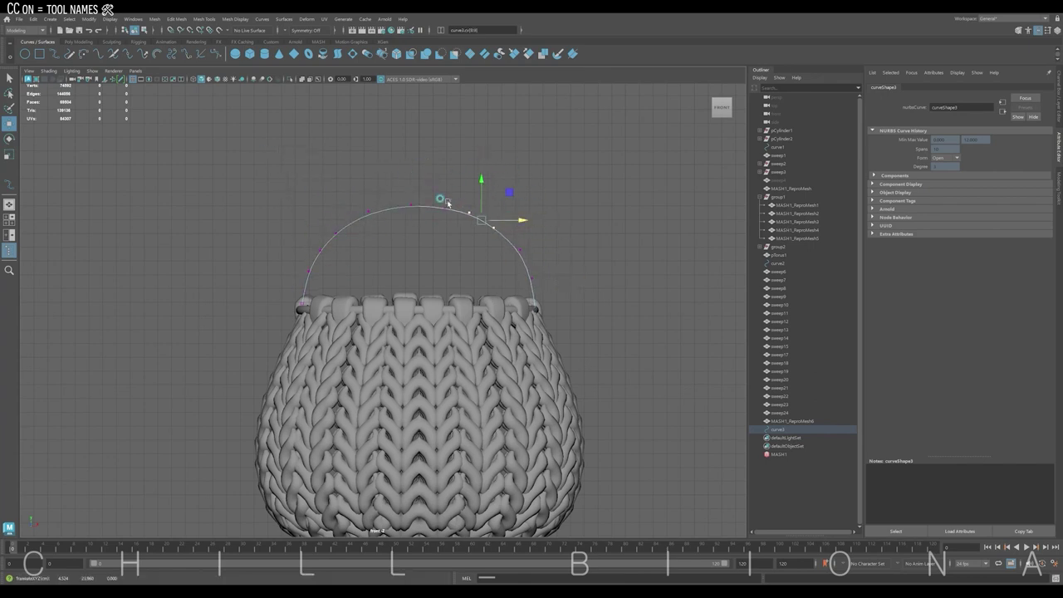
{"action": "key", "text": "F8"}
{"action": "key", "text": "space"}
{"action": "key", "text": "space"}
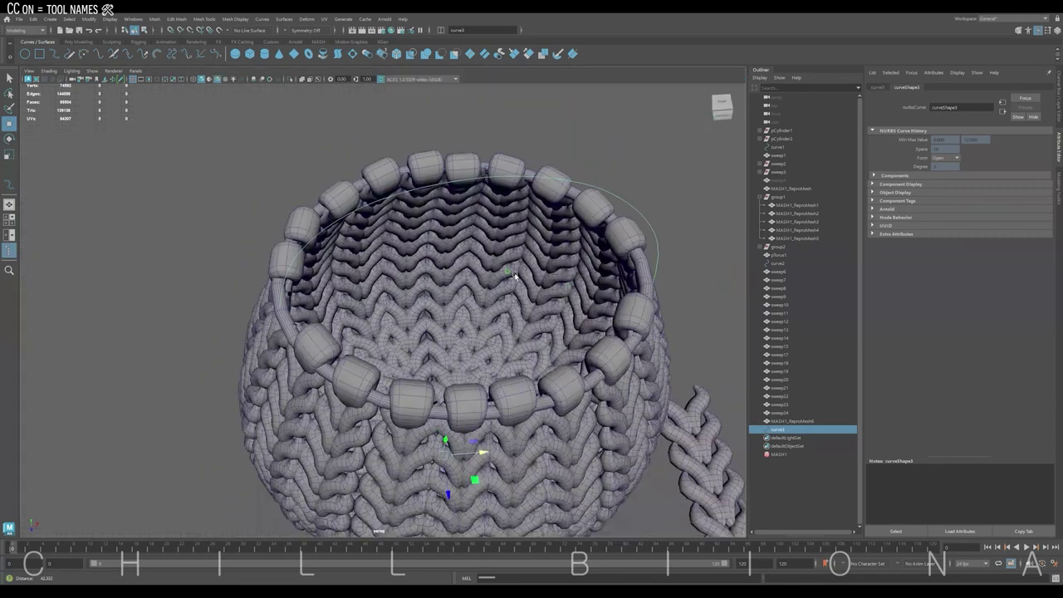
Apply Curve Warp so the braid bends along the handle curve, then check it from another angle.
{"action": "left_click", "coordinate": [342, 397]}
{"action": "left_click", "coordinate": [390, 171], "text": "shift"}
{"action": "left_click", "coordinate": [307, 19]}
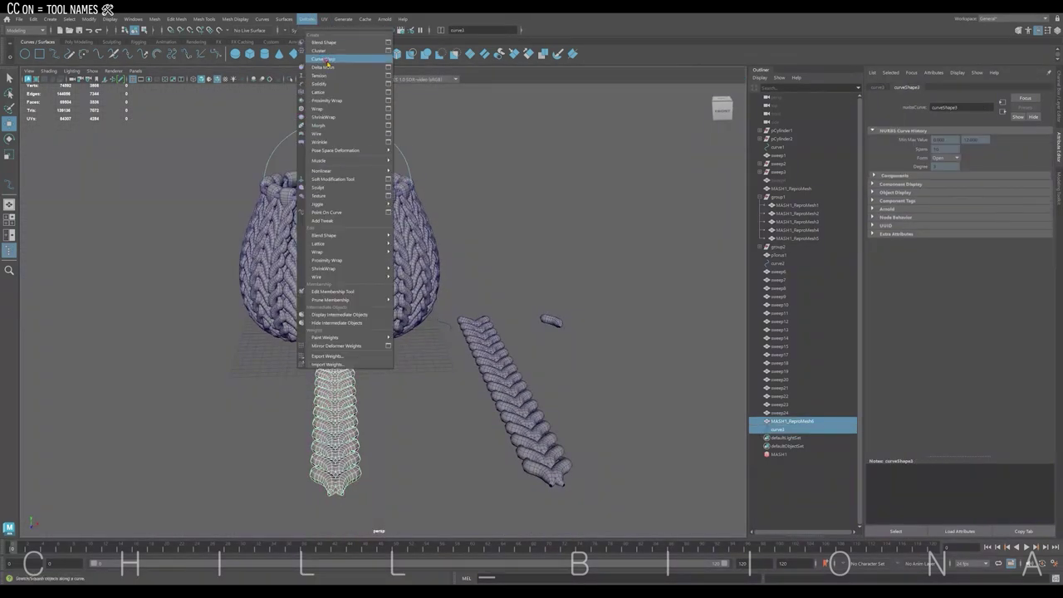
{"action": "left_click", "coordinate": [340, 62]}
{"action": "mouse_move", "coordinate": [465, 282]}
{"action": "left_mouse_down", "text": "alt"}
{"action": "mouse_move", "coordinate": [373, 302]}
{"action": "mouse_move", "coordinate": [412, 284]}
{"action": "mouse_move", "coordinate": [366, 263]}
{"action": "left_mouse_up", "text": "alt"}
Frame a braid tube and select its open-end border edge loop with soft select.
{"action": "left_click", "coordinate": [373, 302]}
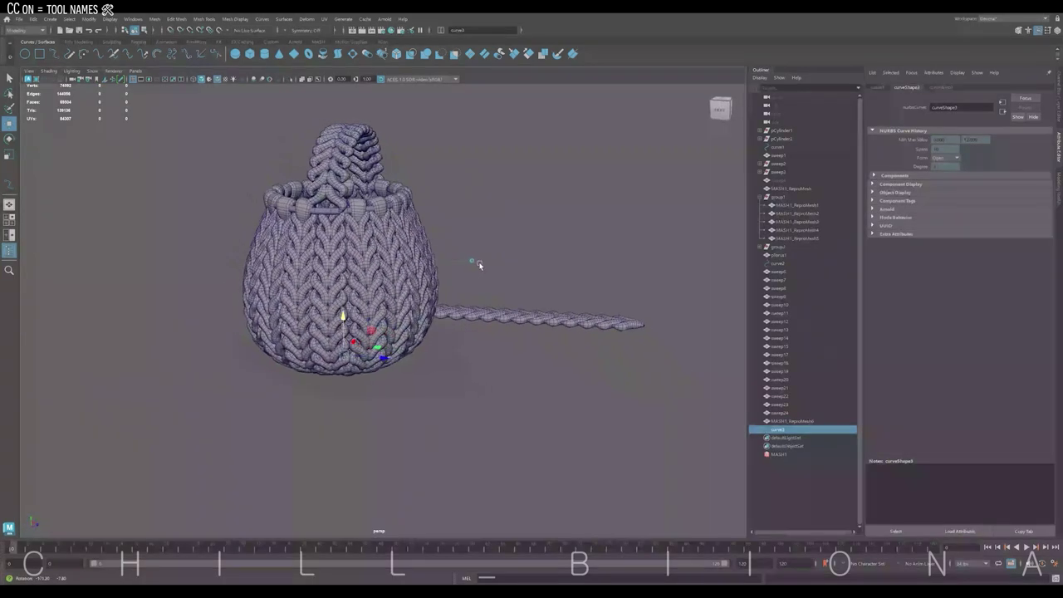
{"action": "left_click", "coordinate": [406, 426]}
{"action": "key", "text": "f"}
{"action": "left_click_drag", "start_coordinate": [406, 426], "coordinate": [487, 480], "text": "alt"}
{"action": "double_click", "coordinate": [477, 463]}
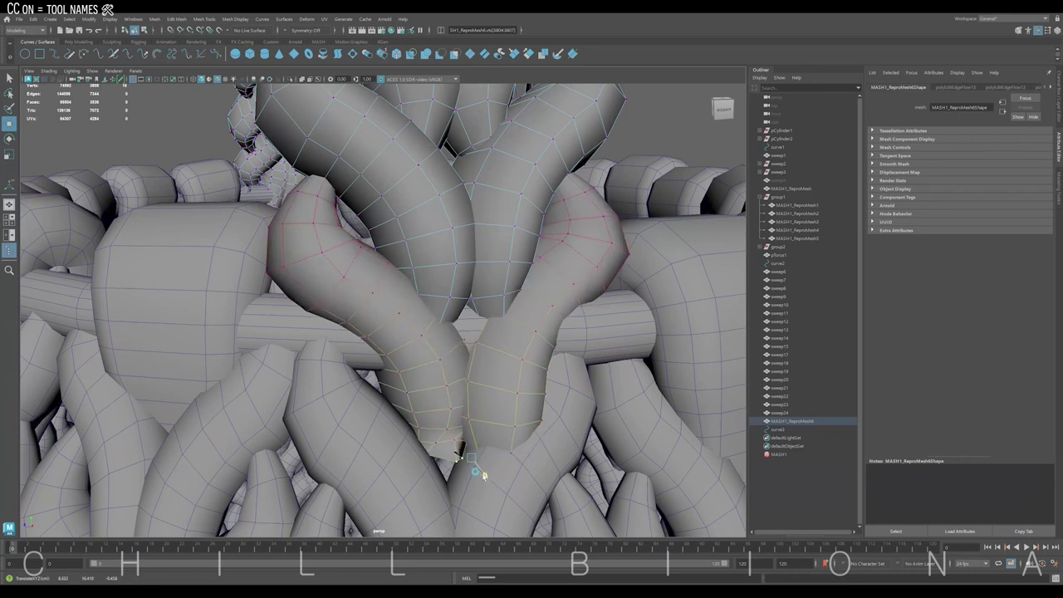
{"action": "key", "text": "w"}
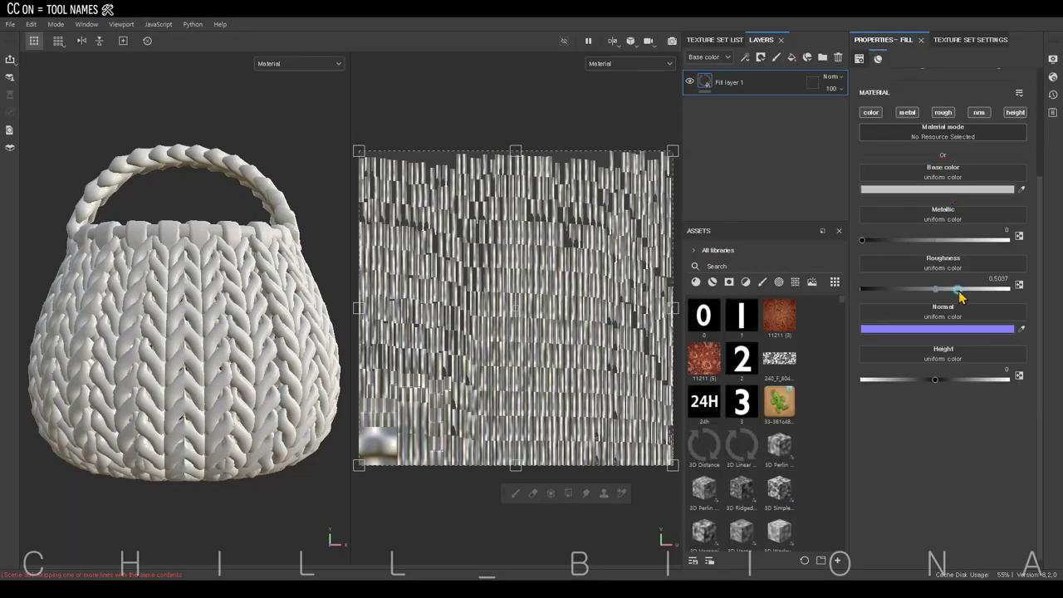
Set the fill layer's base colour to cyan.
{"action": "left_click_drag", "start_coordinate": [959, 289], "coordinate": [1009, 289]}
{"action": "left_click", "coordinate": [936, 189]}
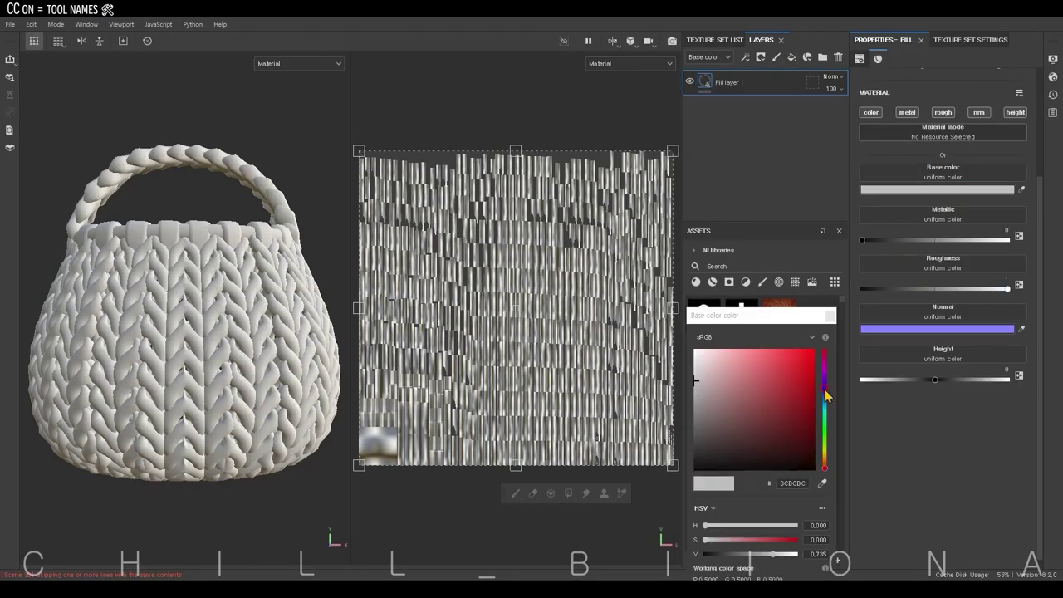
{"action": "left_click_drag", "start_coordinate": [824, 449], "coordinate": [824, 404]}
{"action": "left_click", "coordinate": [764, 379]}
Duplicate the fill layer and raise the copy's height.
{"action": "left_click", "coordinate": [795, 63]}
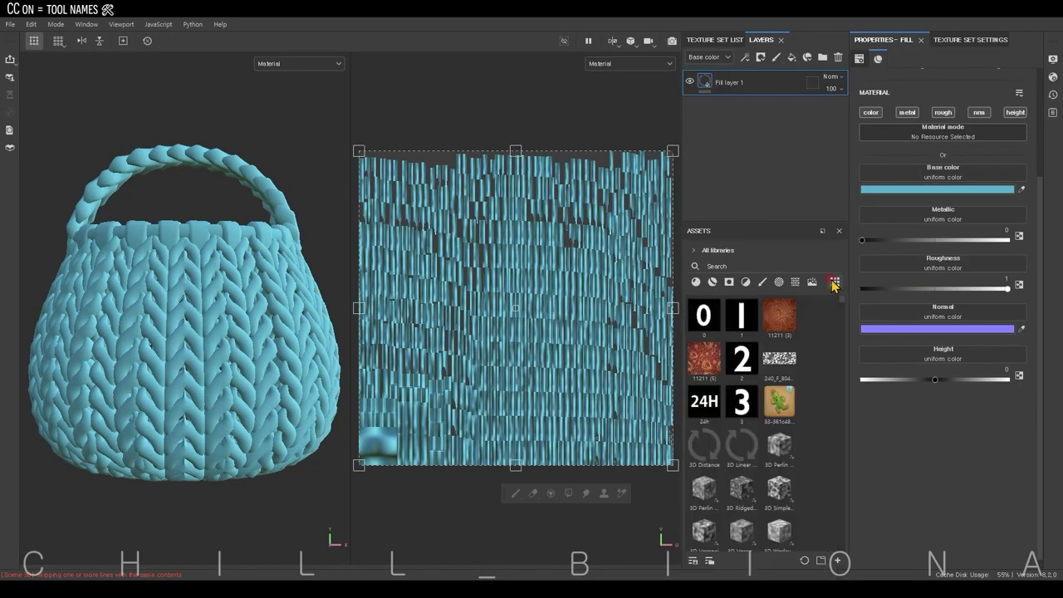
{"action": "left_click_drag", "start_coordinate": [934, 380], "coordinate": [942, 379]}
{"action": "left_click", "coordinate": [974, 193]}
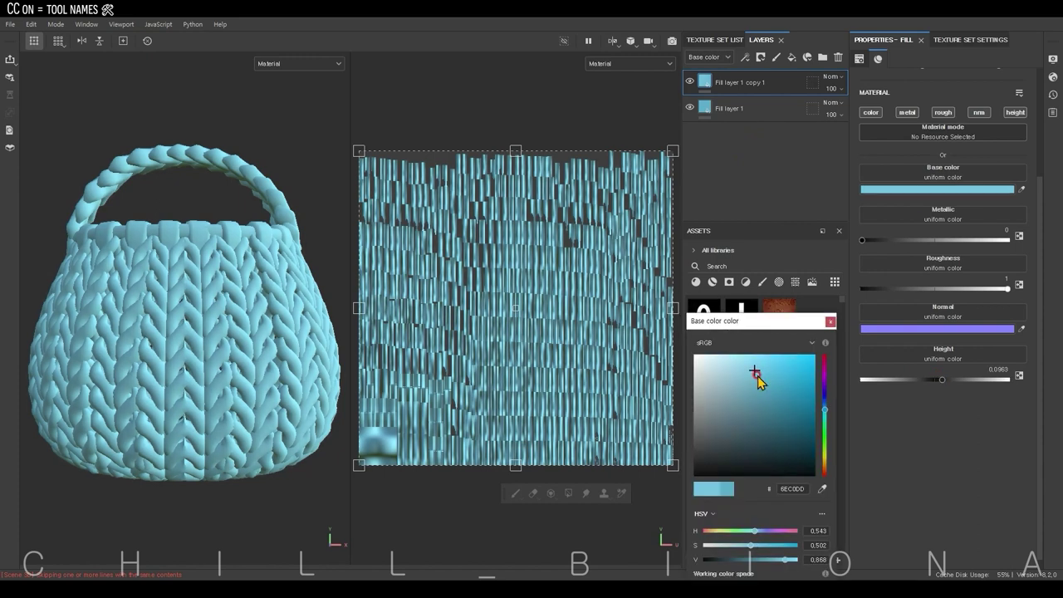
Give the copy a black mask filled with White Noise at contrast 0.
{"action": "right_click", "coordinate": [725, 80]}
{"action": "left_click", "coordinate": [769, 100]}
{"action": "right_click", "coordinate": [724, 80]}
{"action": "left_click", "coordinate": [758, 462]}
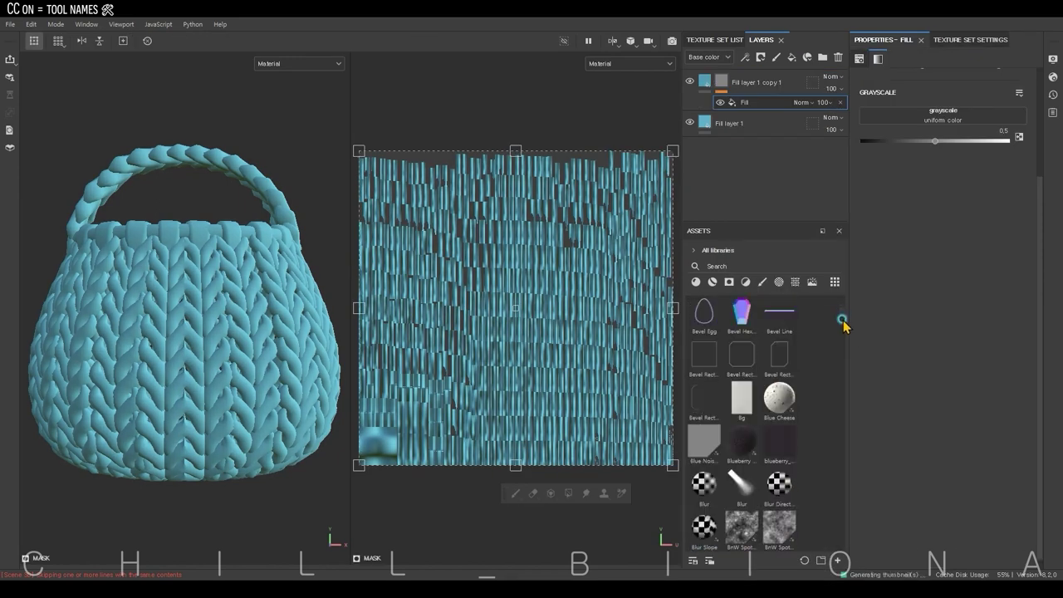
{"action": "scroll", "coordinate": [841, 315], "scroll_direction": "down", "scroll_amount": 10}
{"action": "scroll", "coordinate": [842, 315], "scroll_direction": "down", "scroll_amount": 10}
{"action": "left_click_drag", "start_coordinate": [703, 442], "coordinate": [931, 113]}
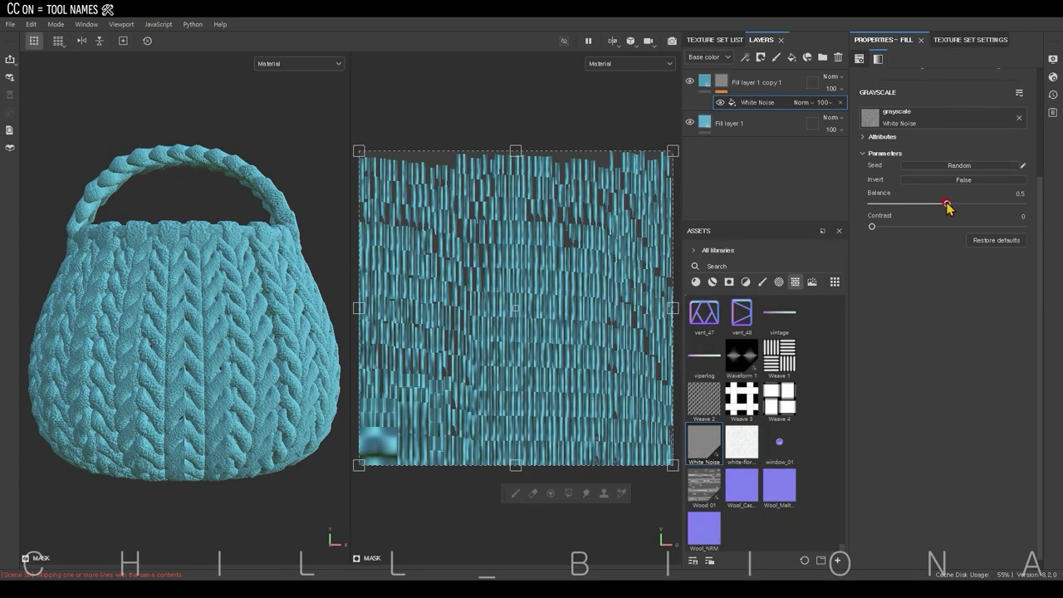
{"action": "left_click_drag", "start_coordinate": [936, 217], "coordinate": [871, 220]}
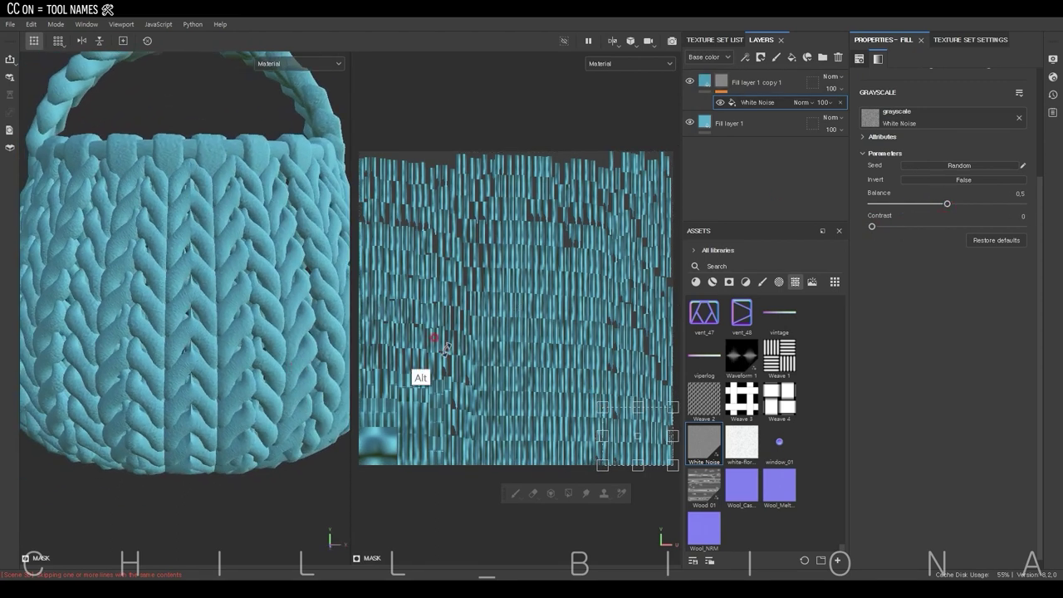
{"action": "left_click", "coordinate": [747, 133]}
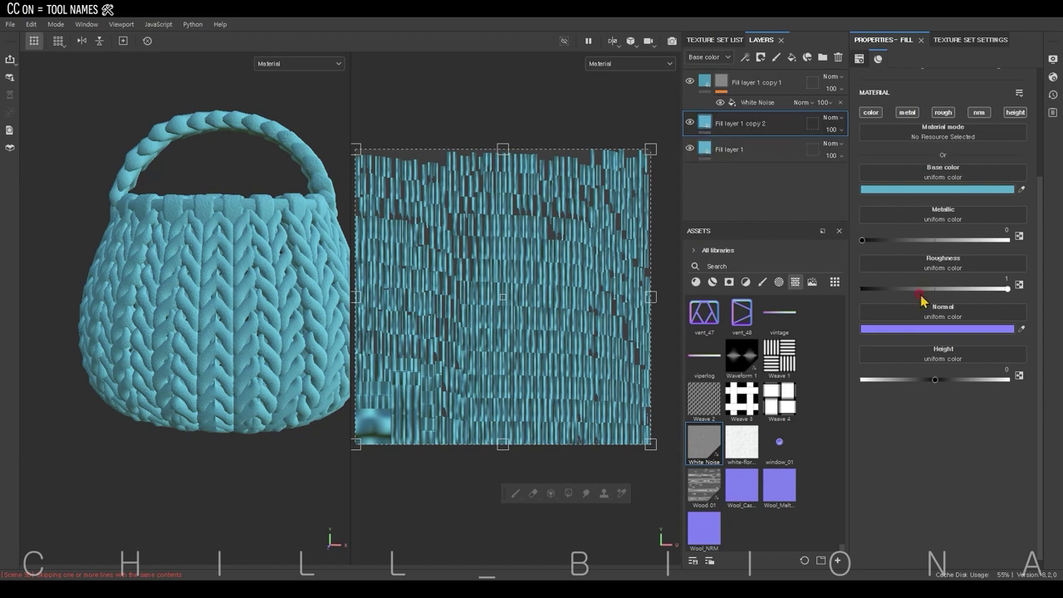
Tint Fill layer 1 copy 2 a lighter cyan, add a Paint effect, and browse brush presets.
{"action": "left_click", "coordinate": [937, 189]}
{"action": "left_click", "coordinate": [747, 370]}
{"action": "left_click", "coordinate": [745, 57]}
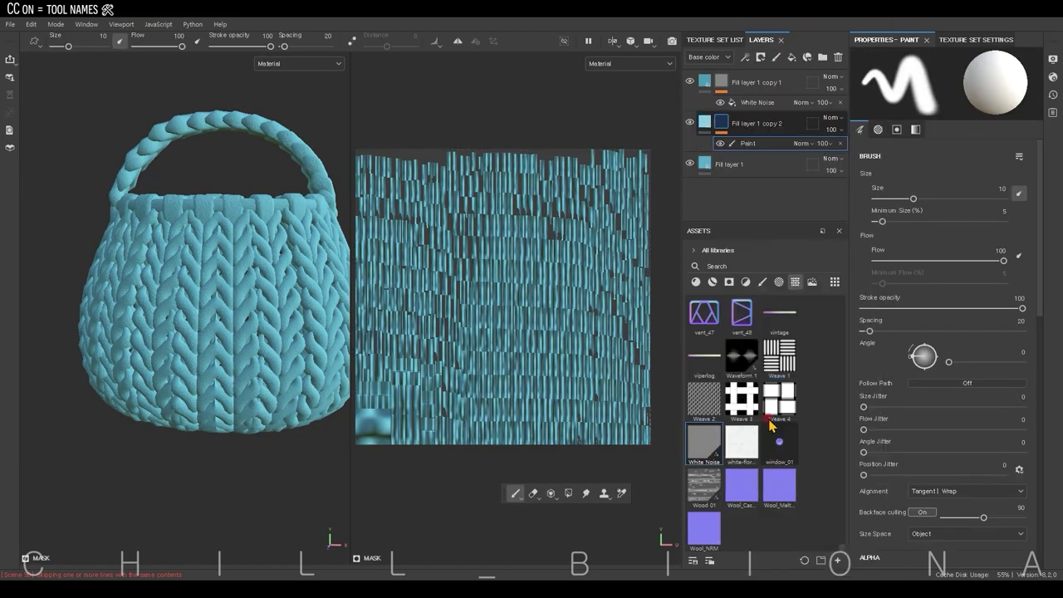
{"action": "left_click", "coordinate": [839, 284]}
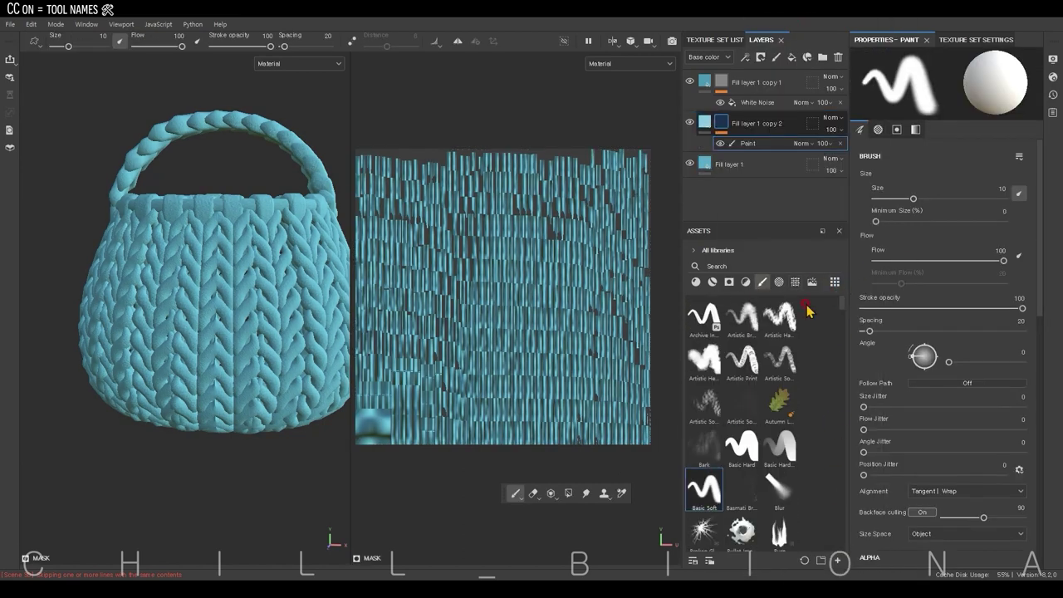
{"action": "scroll", "coordinate": [199, 171], "scroll_direction": "up", "scroll_amount": 5}
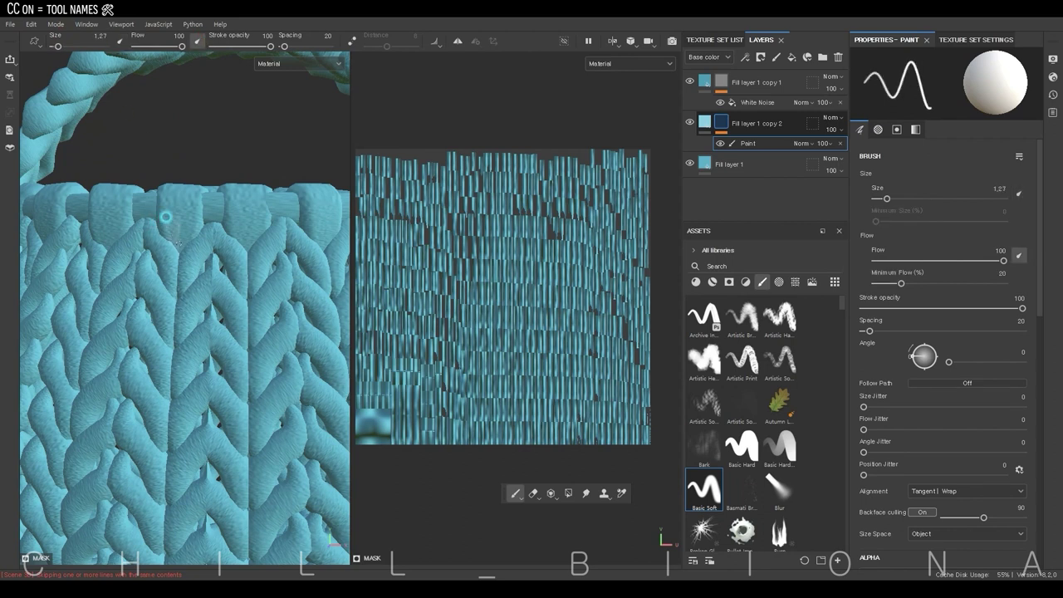
{"action": "scroll", "coordinate": [231, 231], "scroll_direction": "down", "scroll_amount": 5}
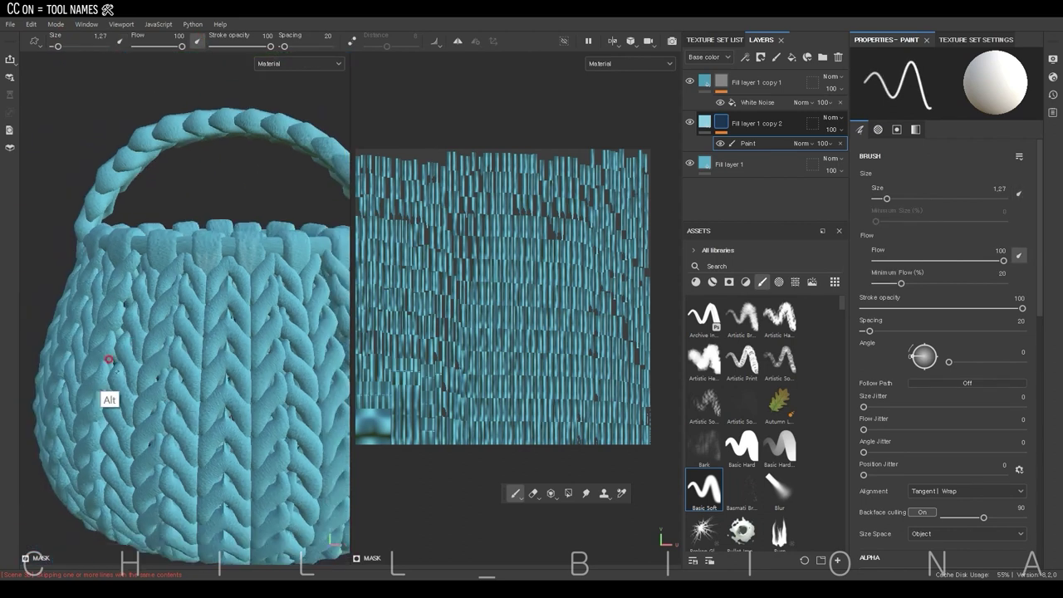
{"action": "scroll", "coordinate": [269, 223], "scroll_direction": "up", "scroll_amount": 2}
Orbit the basket to inspect the rim and its sides.
{"action": "left_click_drag", "start_coordinate": [157, 275], "coordinate": [173, 293], "text": "alt"}
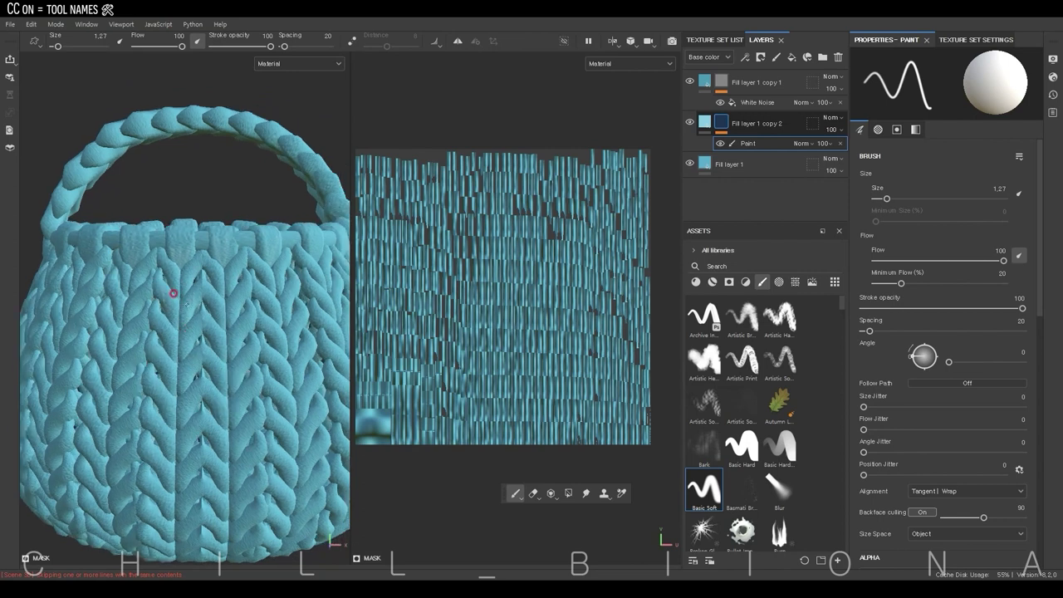
{"action": "mouse_move", "coordinate": [200, 383]}
{"action": "left_mouse_down", "text": "alt"}
{"action": "mouse_move", "coordinate": [229, 403]}
{"action": "mouse_move", "coordinate": [138, 242]}
{"action": "left_mouse_up", "text": "alt"}
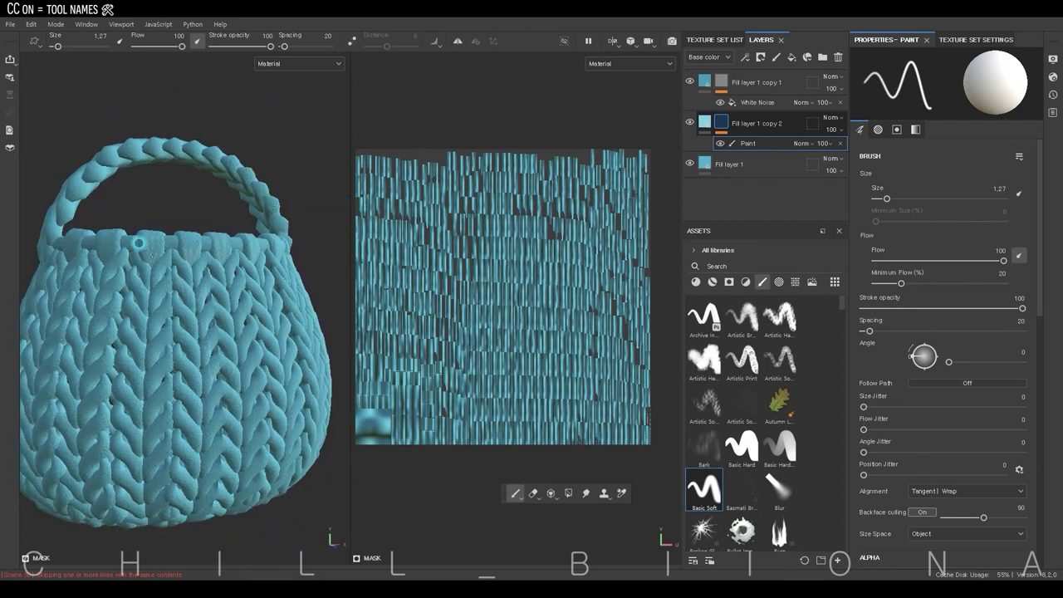
{"action": "left_click_drag", "start_coordinate": [89, 270], "coordinate": [171, 421], "text": "alt"}
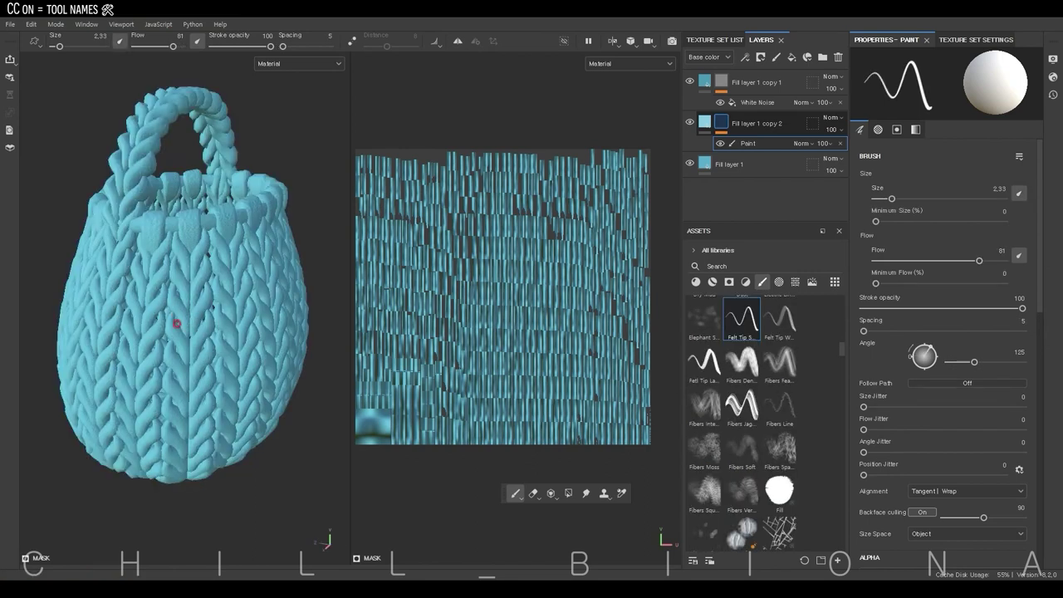
{"action": "mouse_move", "coordinate": [173, 315]}
{"action": "left_mouse_down", "text": "alt"}
{"action": "mouse_move", "coordinate": [348, 374]}
{"action": "mouse_move", "coordinate": [79, 407]}
{"action": "mouse_move", "coordinate": [111, 388]}
{"action": "left_mouse_up", "text": "alt"}
Switch the viewport to Iray to render the basket on the grassy hillside backdrop.
{"action": "left_click", "coordinate": [671, 42]}
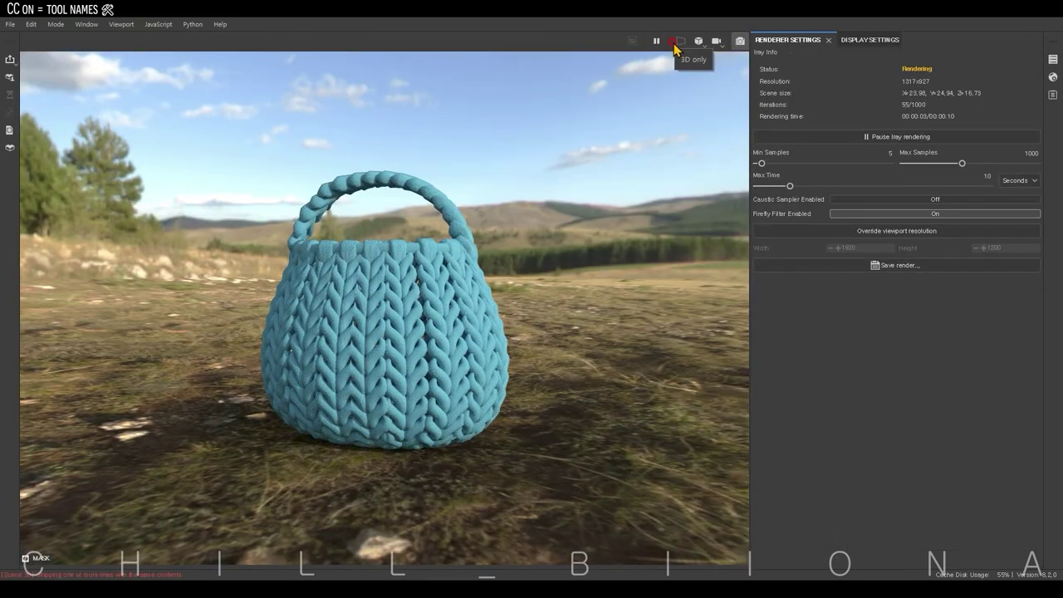